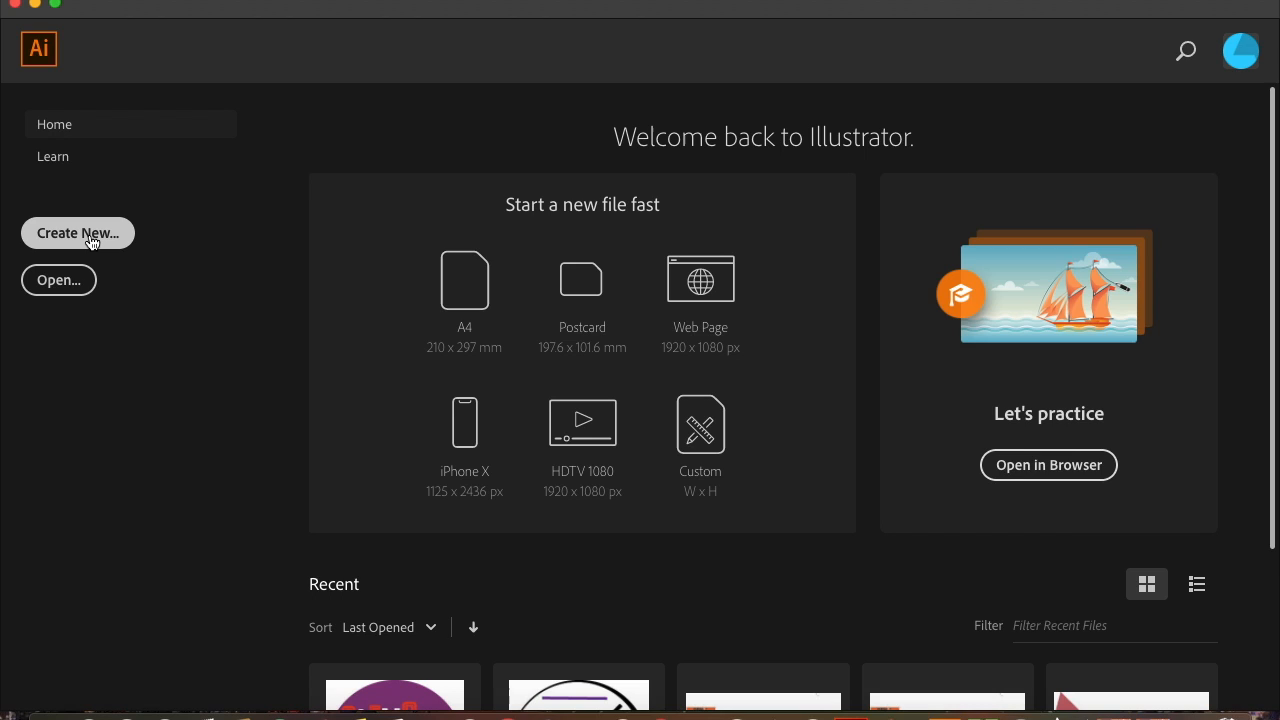
# - Create a new portrait 8.5 x 11 in document with one artboard and no bleed
pyautogui.click(91, 242)
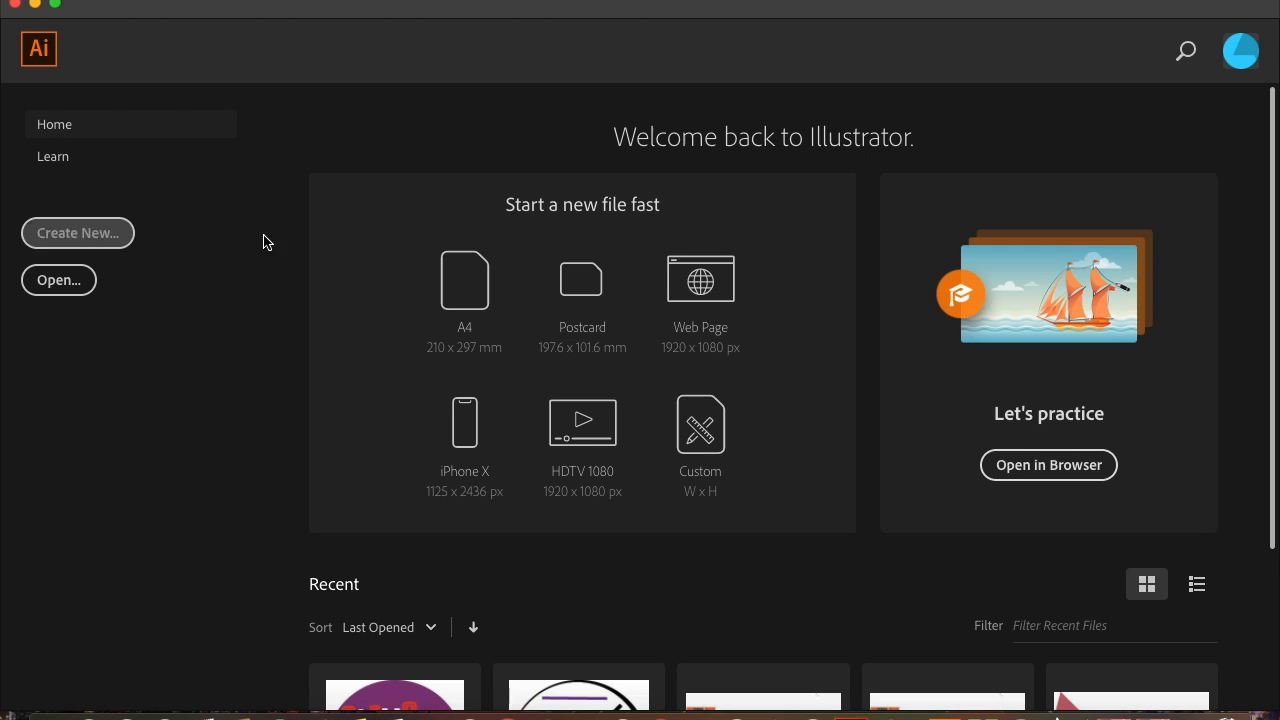
pyautogui.click(108, 242)
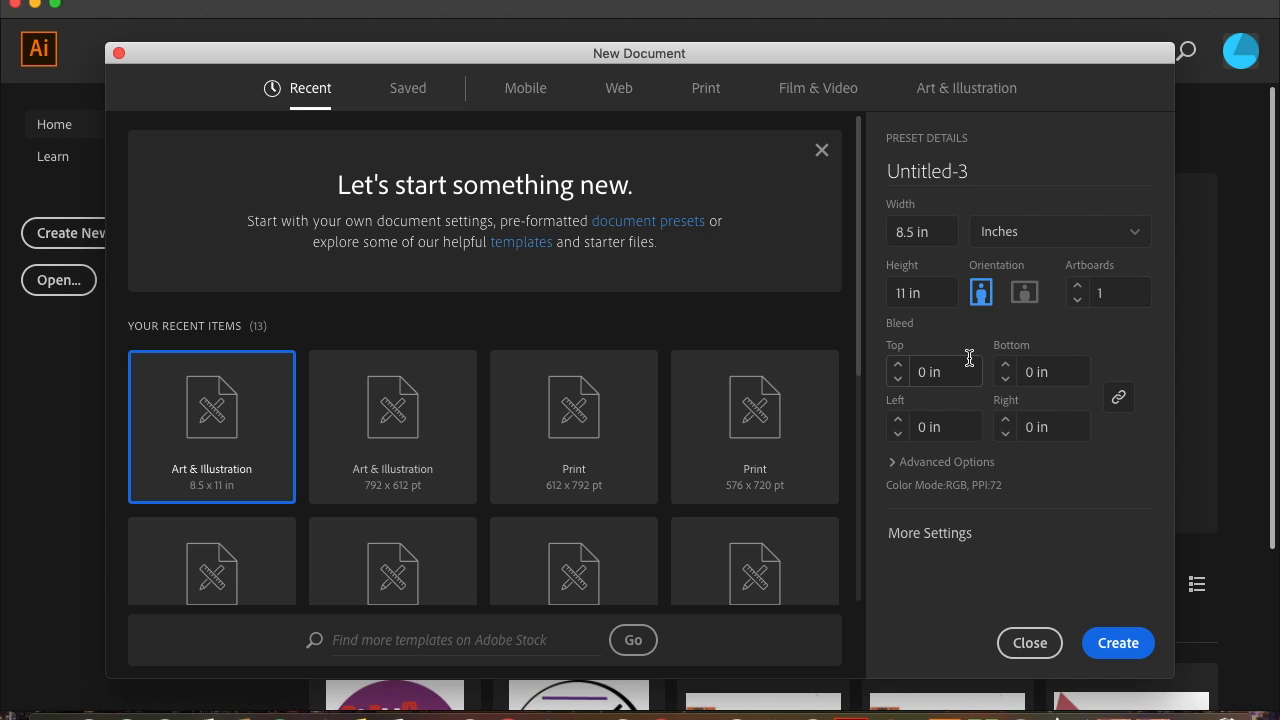
pyautogui.click(1134, 651)
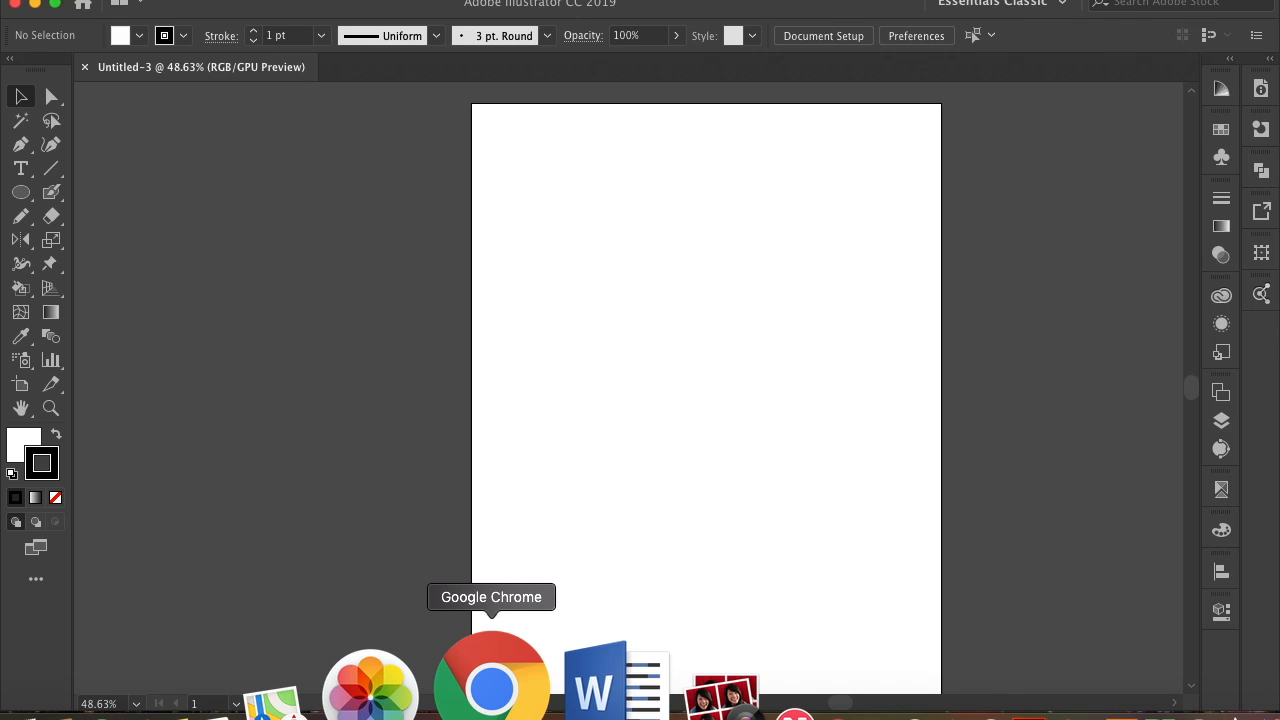
# - Switch to Google Chrome, open thenounproject.com, and dismiss the welcome message to start searching
pyautogui.click(491, 688)
pyautogui.click(440, 10)
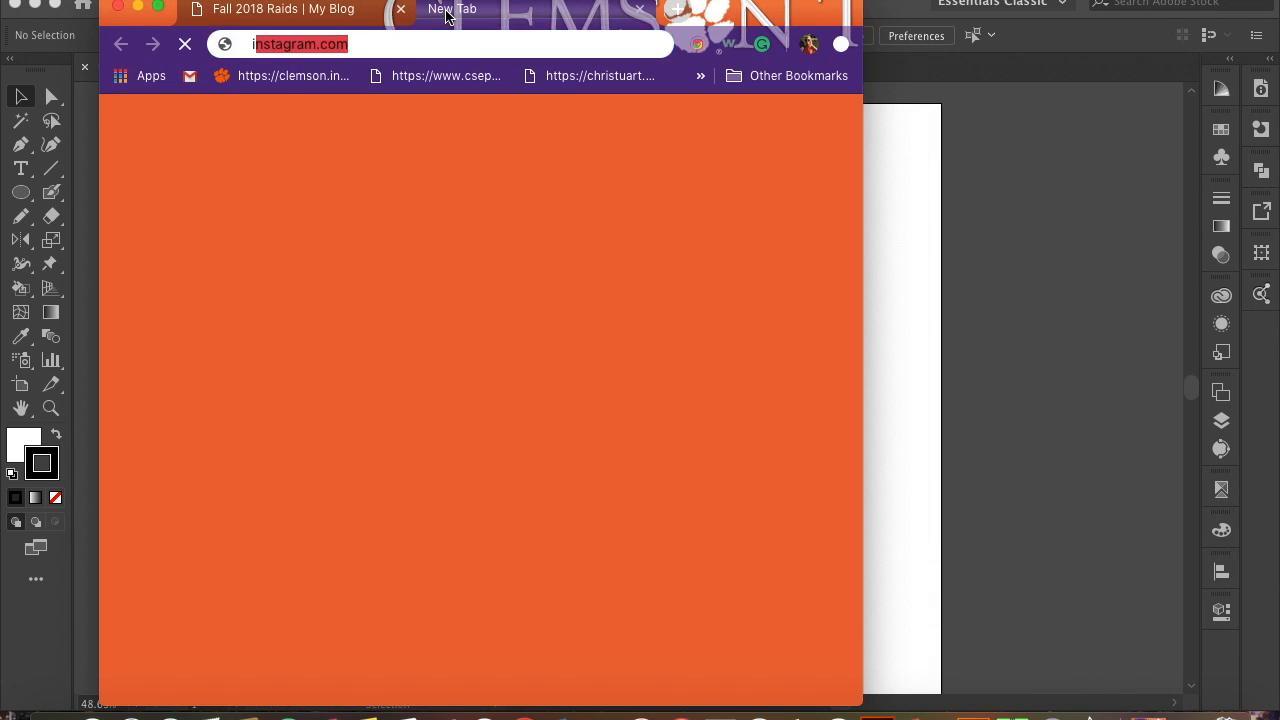
pyautogui.write('icons')
pyautogui.click(337, 117)
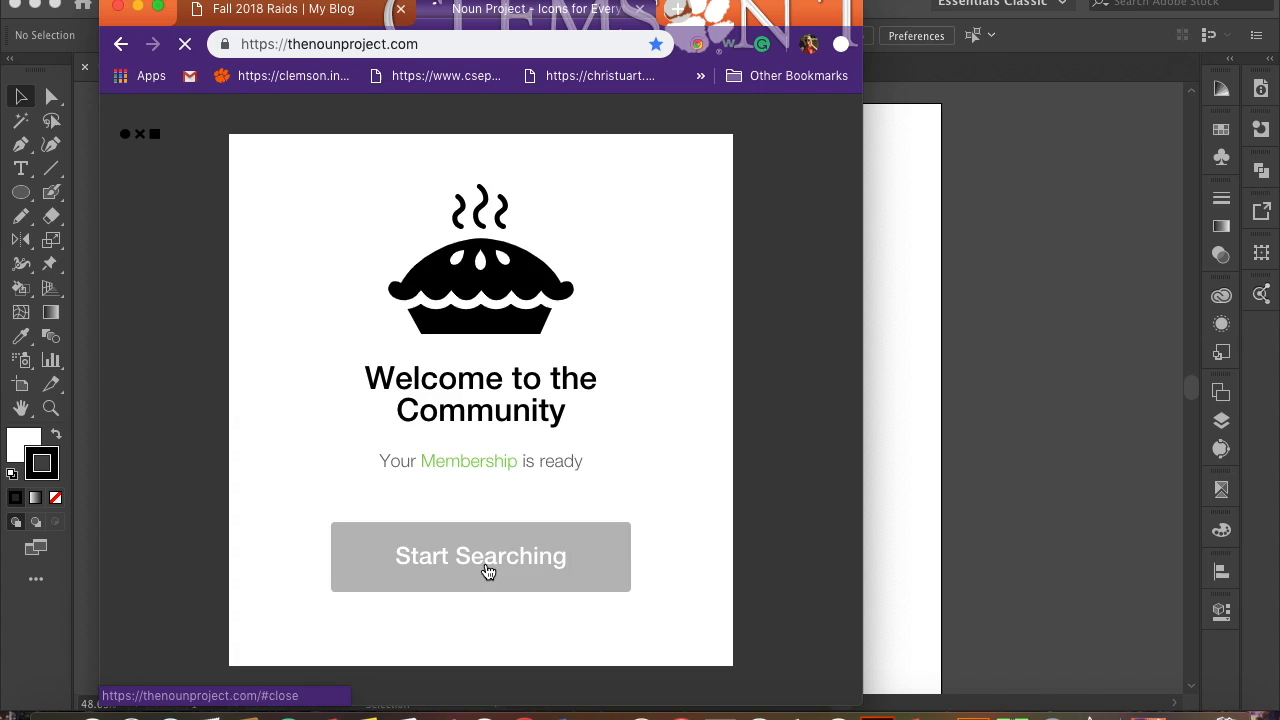
pyautogui.click(487, 571)
# - Search the Noun Project icon library for "eye"
pyautogui.scroll(-3, 288, 314)
pyautogui.scroll(3, 288, 314)
pyautogui.click(288, 314)
pyautogui.write('e')
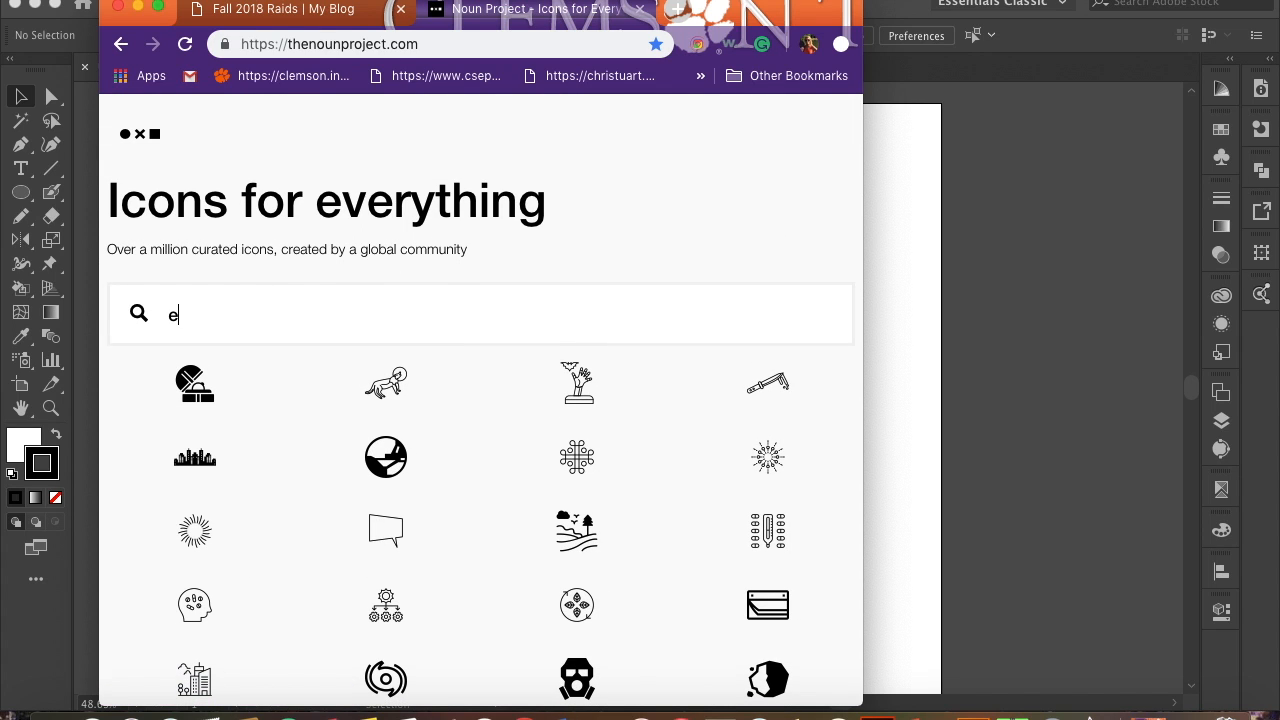
pyautogui.write('ye')
pyautogui.press('Return')
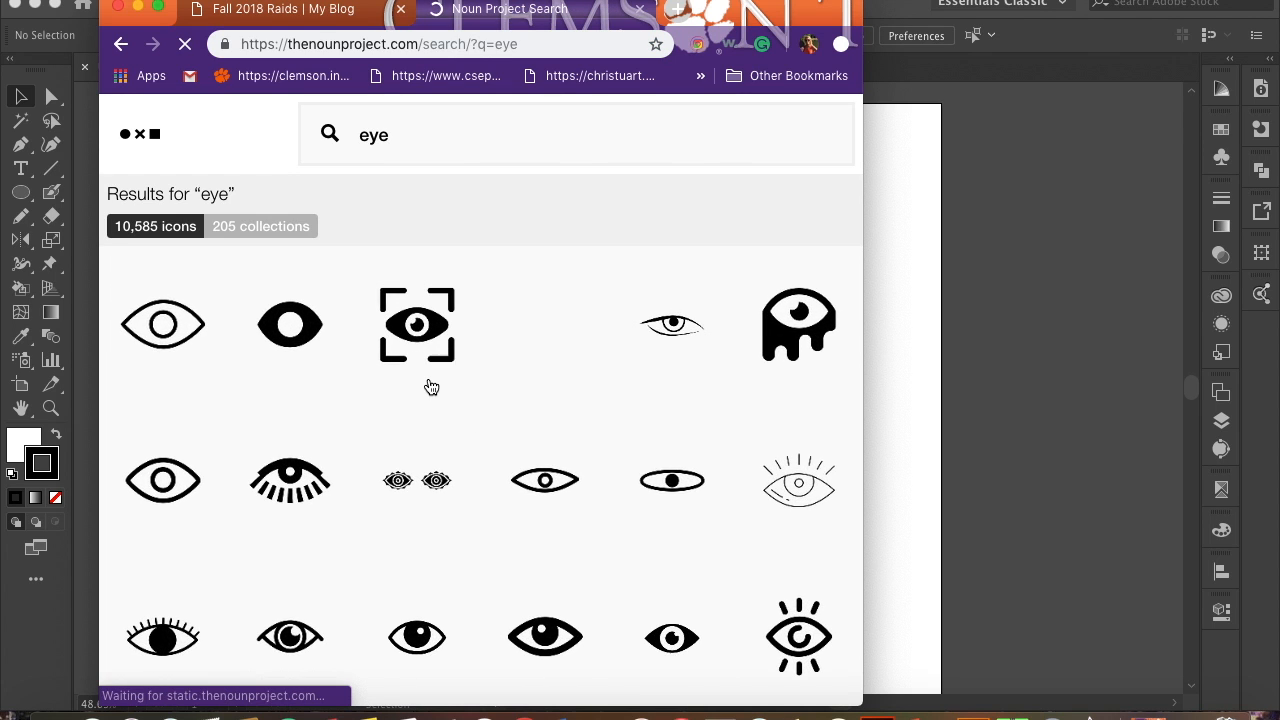
# - Open the details of the outlined open-eye icon with lashes and an eyebrow from the search results
pyautogui.scroll(-5, 501, 617)
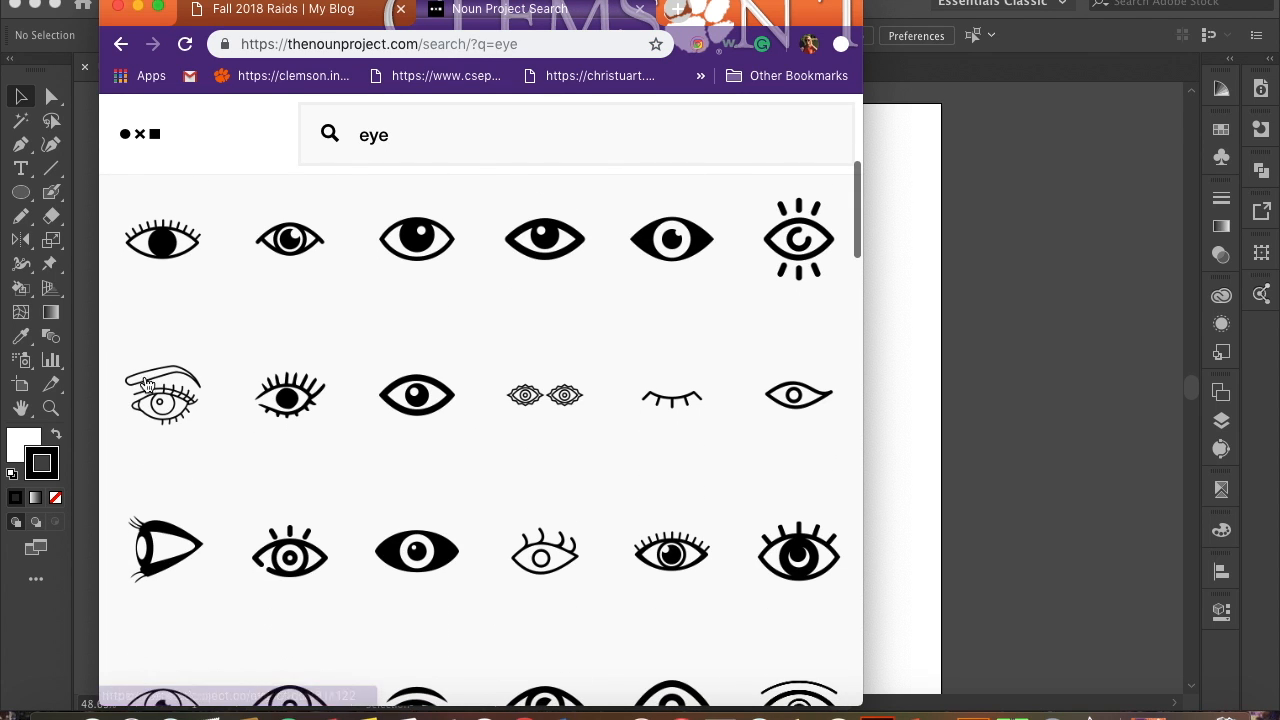
pyautogui.scroll(-1, 173, 428)
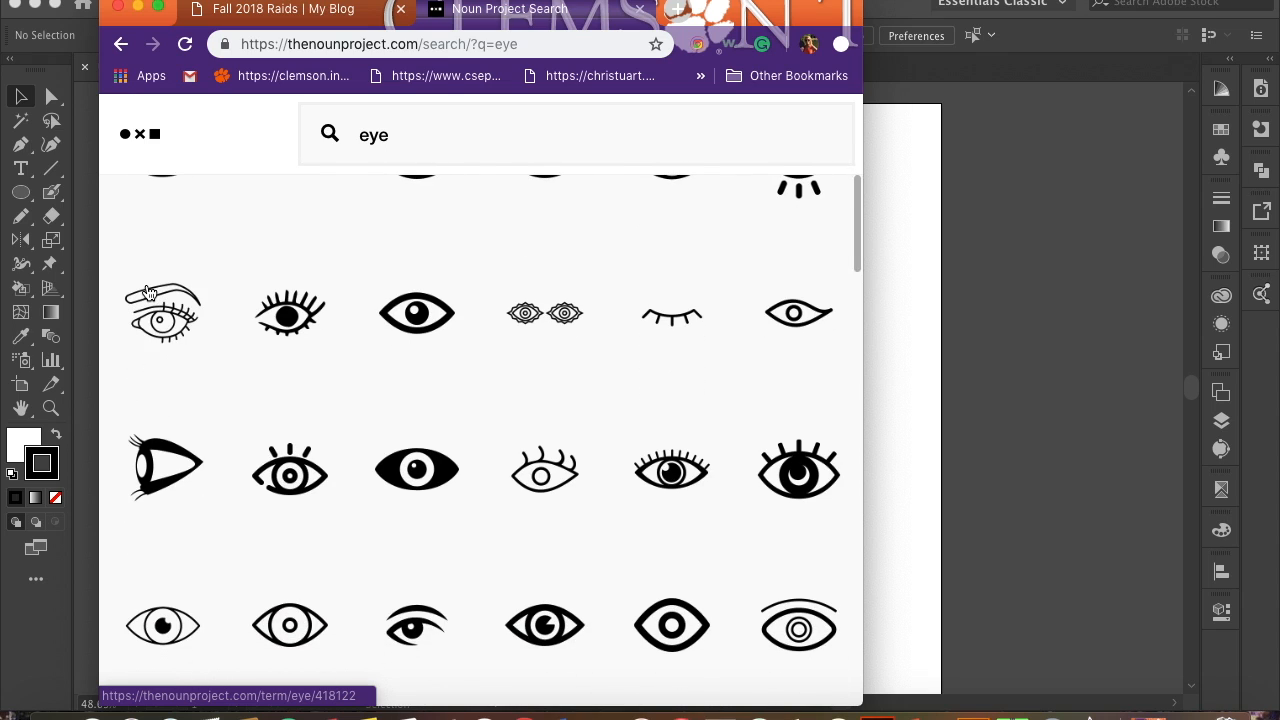
pyautogui.scroll(-1, 146, 292)
pyautogui.click(148, 283)
# - Open the related closed-eye icon with an eyebrow and lashes in a separate browser tab
pyautogui.scroll(-5, 437, 563)
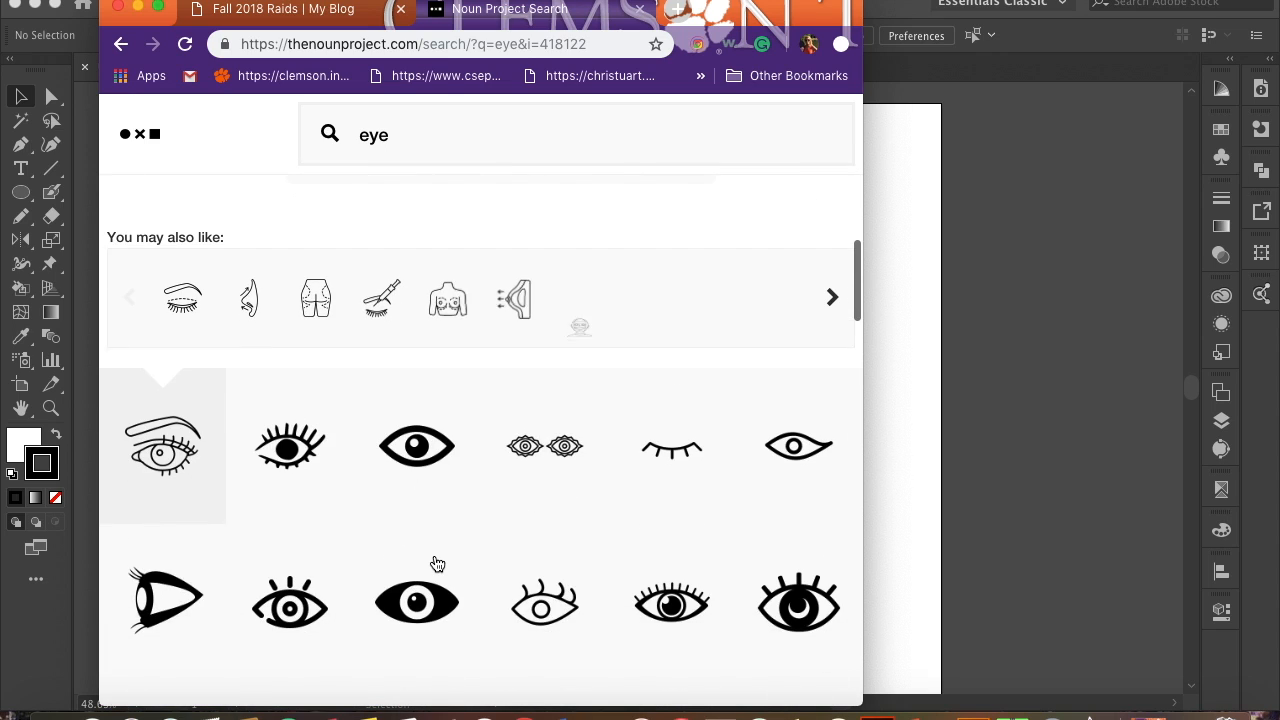
pyautogui.scroll(6, 437, 563)
pyautogui.scroll(-5, 437, 563)
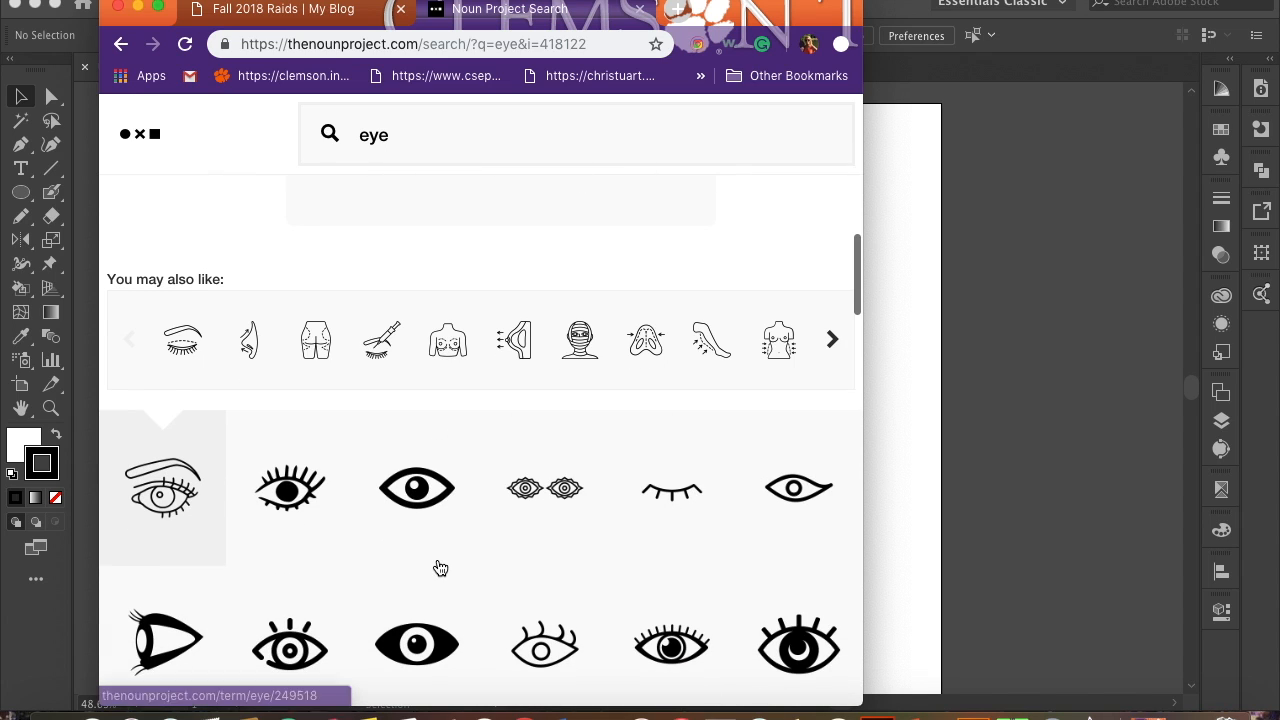
pyautogui.rightClick(186, 342)
pyautogui.click(192, 344)
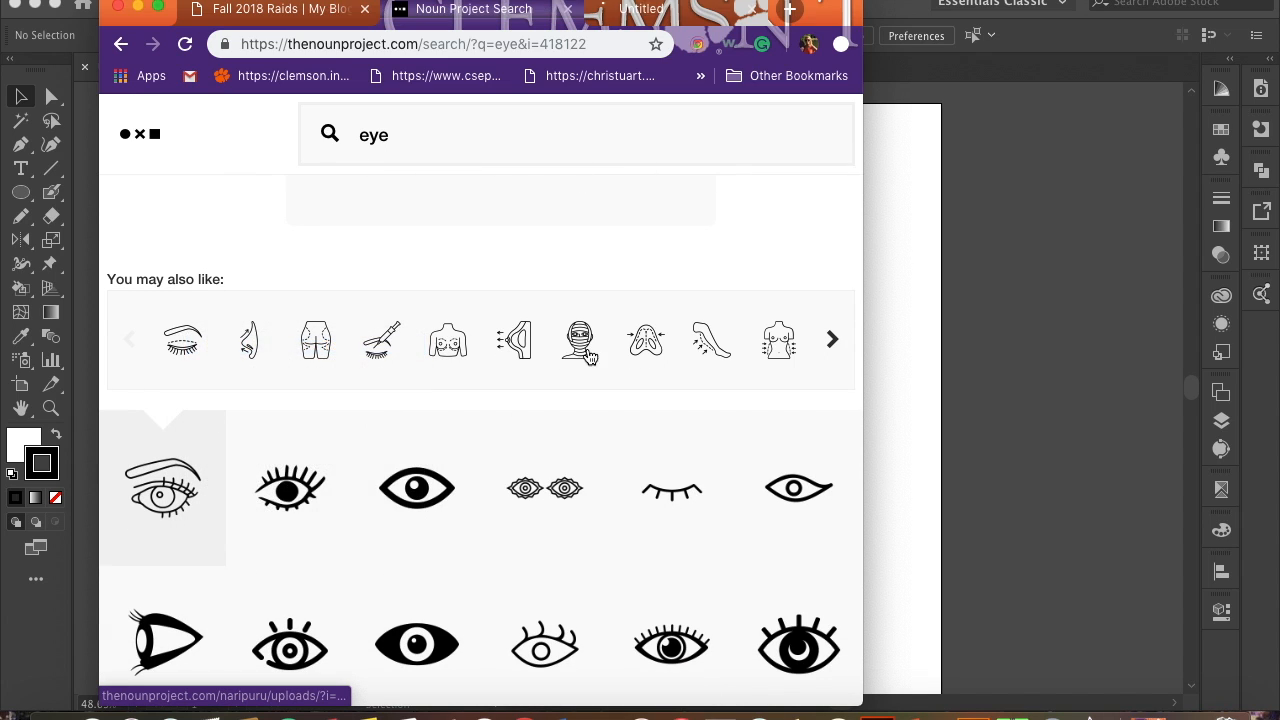
# - Return to the open-eye icon's details, expand the browser to full screen, and request the icon
pyautogui.scroll(5, 600, 357)
pyautogui.scroll(-1, 602, 358)
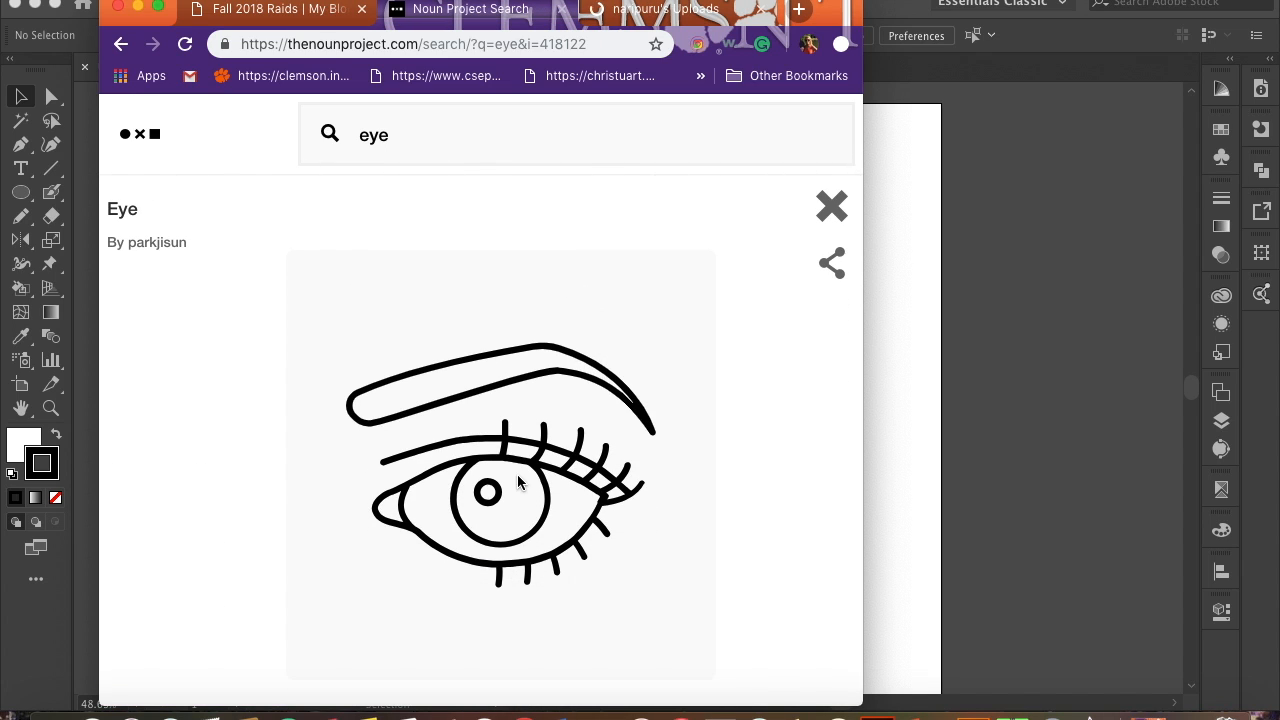
pyautogui.click(831, 206)
pyautogui.scroll(3, 487, 520)
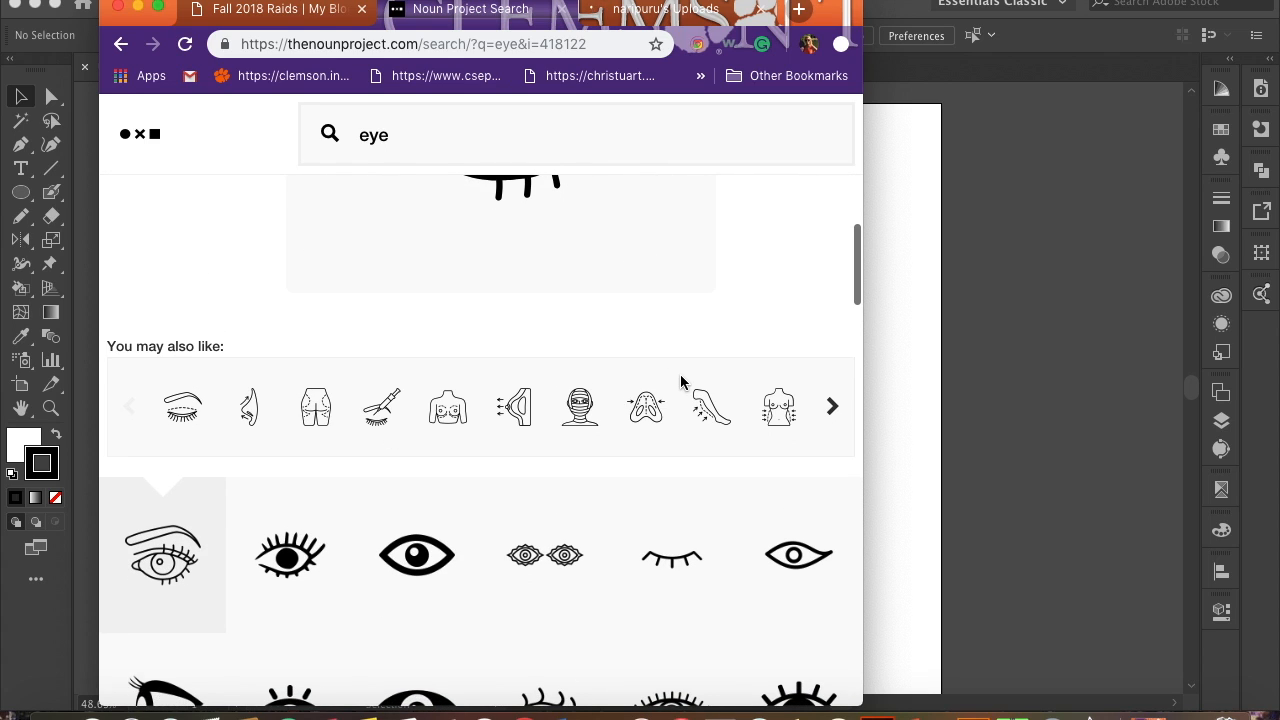
pyautogui.click(158, 6)
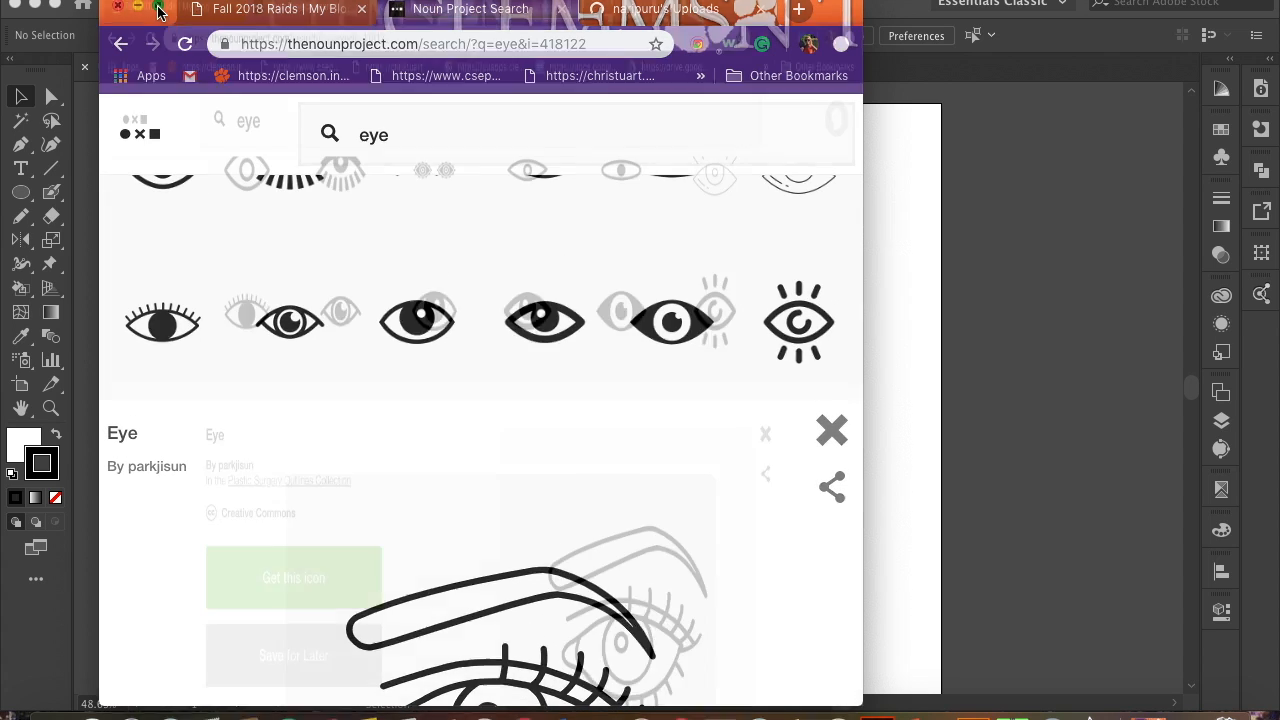
pyautogui.click(366, 606)
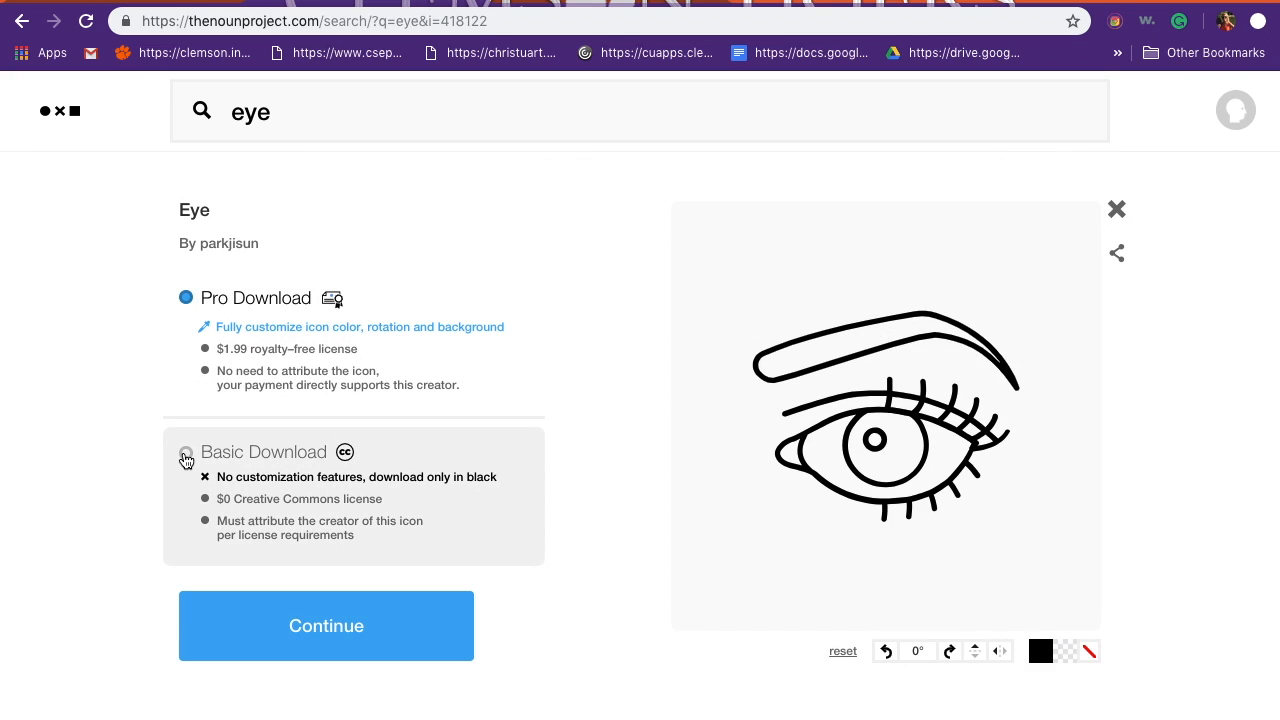
# - Download the open-eye icon as a PNG using Basic Download with the use "None of the above"
pyautogui.click(186, 455)
pyautogui.click(287, 621)
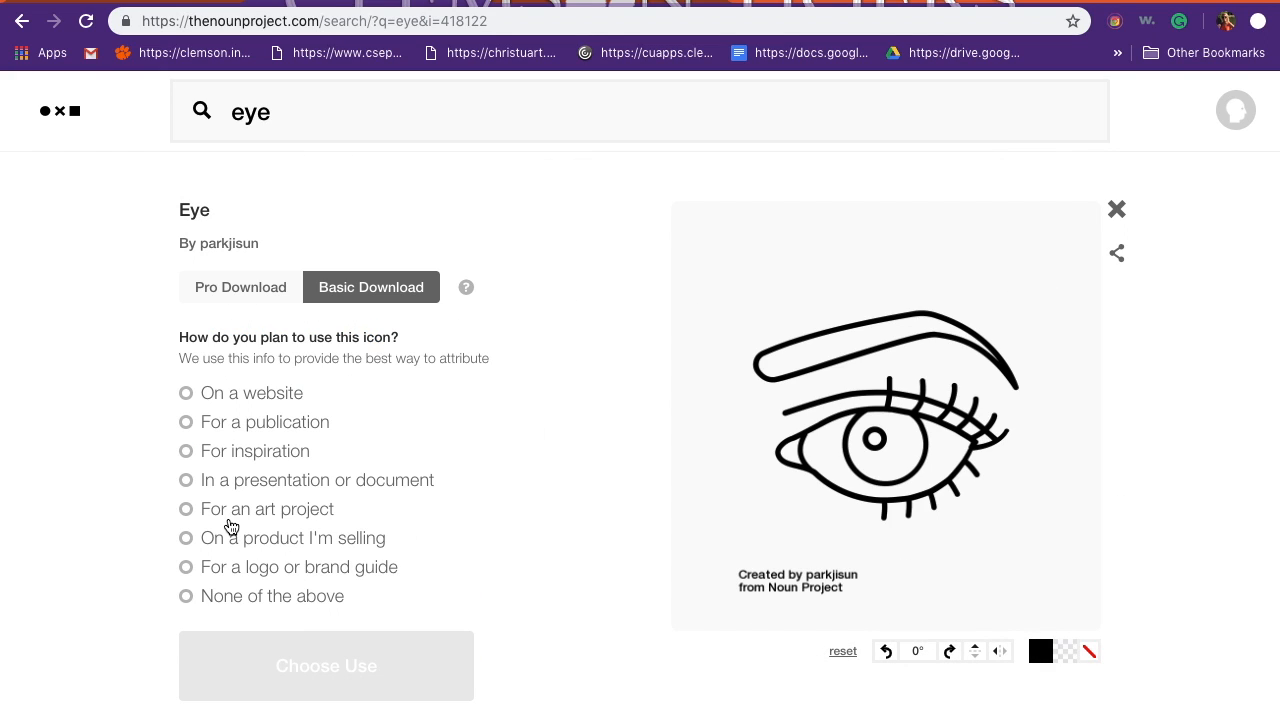
pyautogui.click(249, 600)
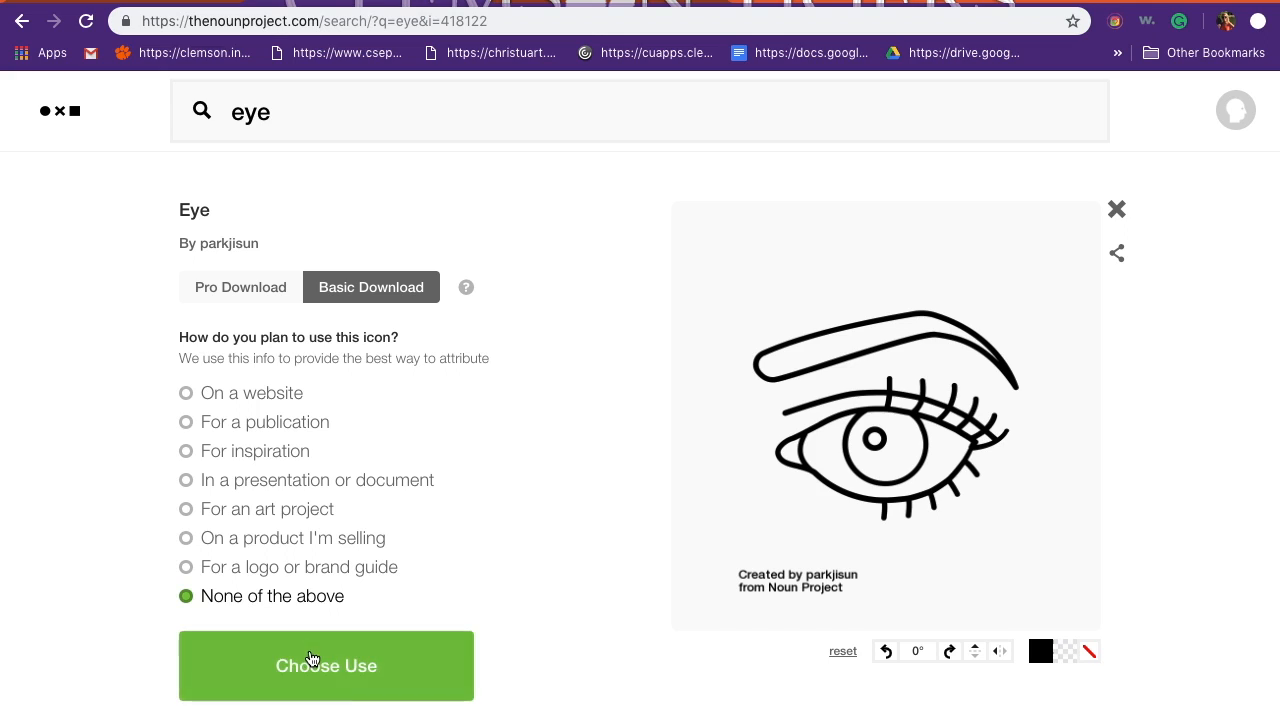
pyautogui.click(309, 663)
pyautogui.scroll(-1, 397, 675)
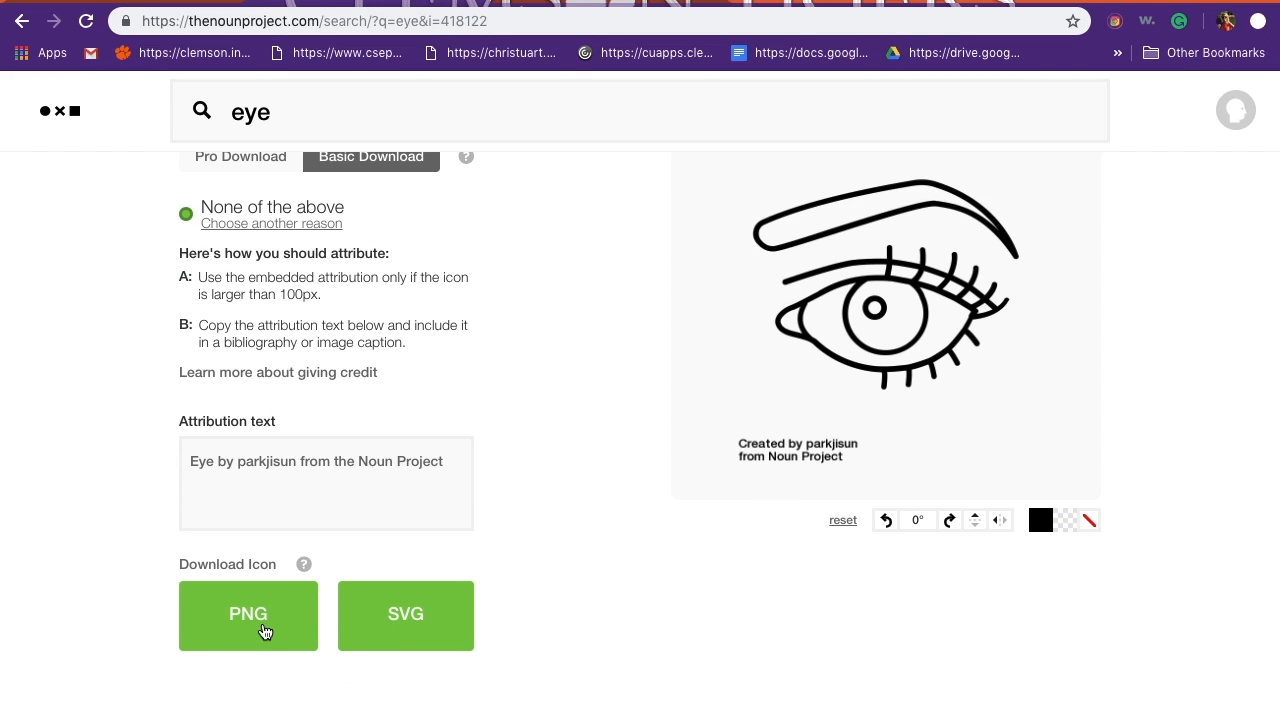
pyautogui.click(265, 631)
pyautogui.scroll(1, 303, 509)
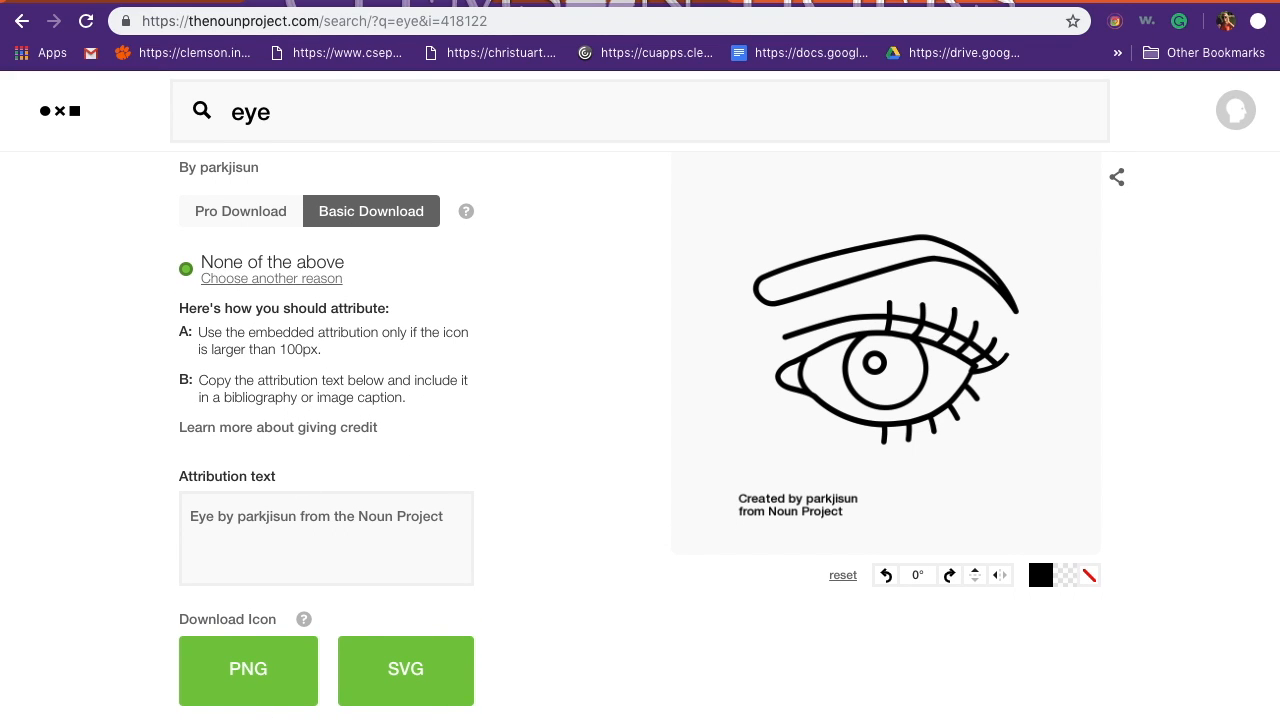
pyautogui.click(249, 688)
# - Download the "Eyelid surgery" closed-eye icon as a PNG using Basic Download with the use "None of the above"
pyautogui.hotkey('ctrl', 'w')
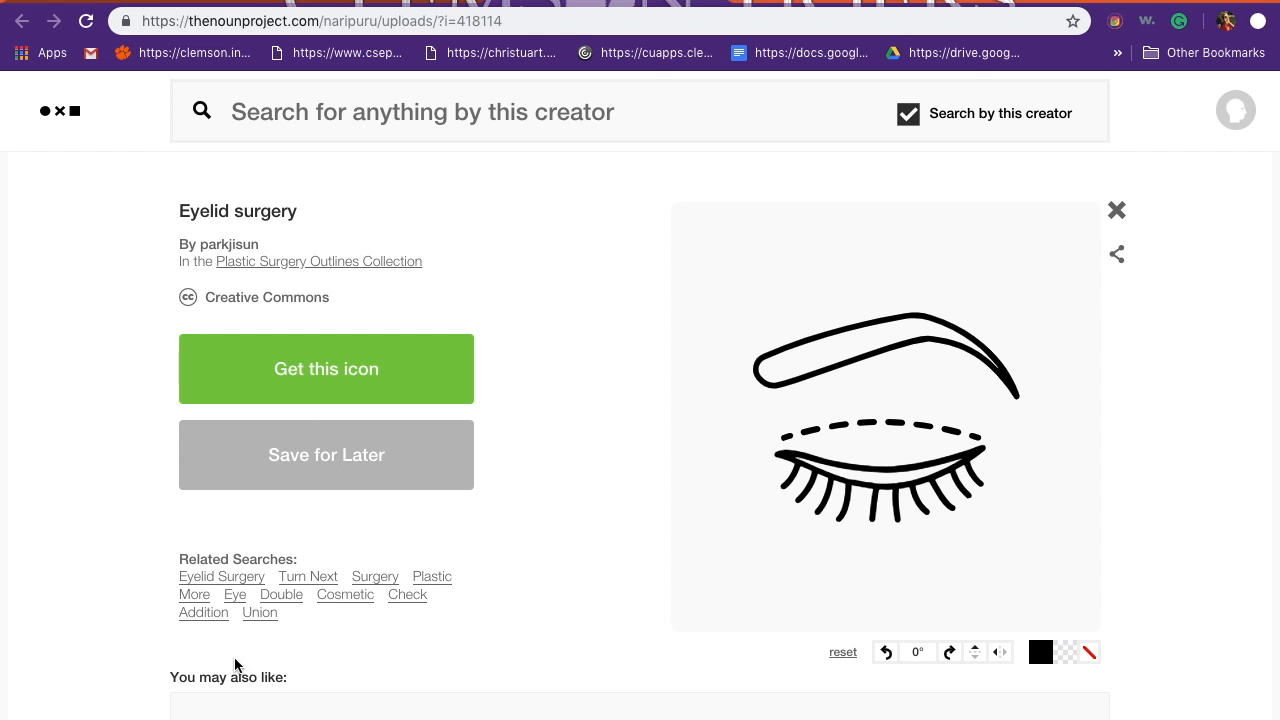
pyautogui.click(272, 397)
pyautogui.click(277, 480)
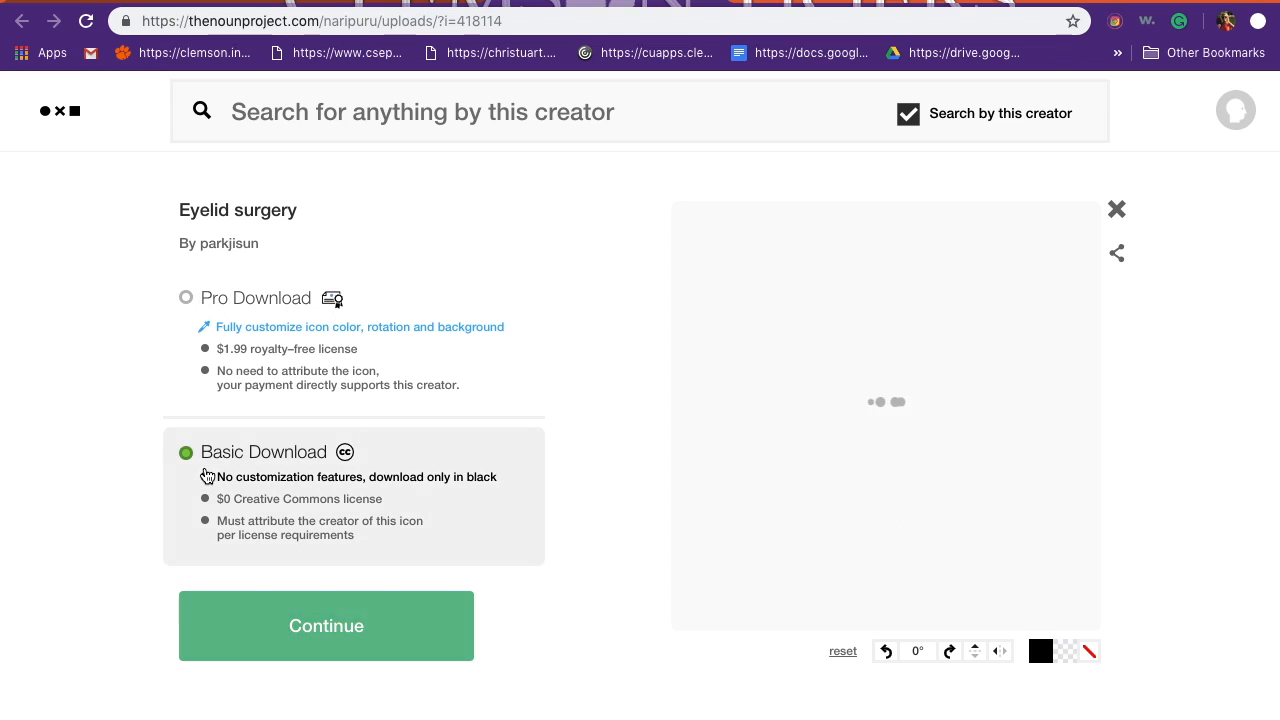
pyautogui.click(312, 655)
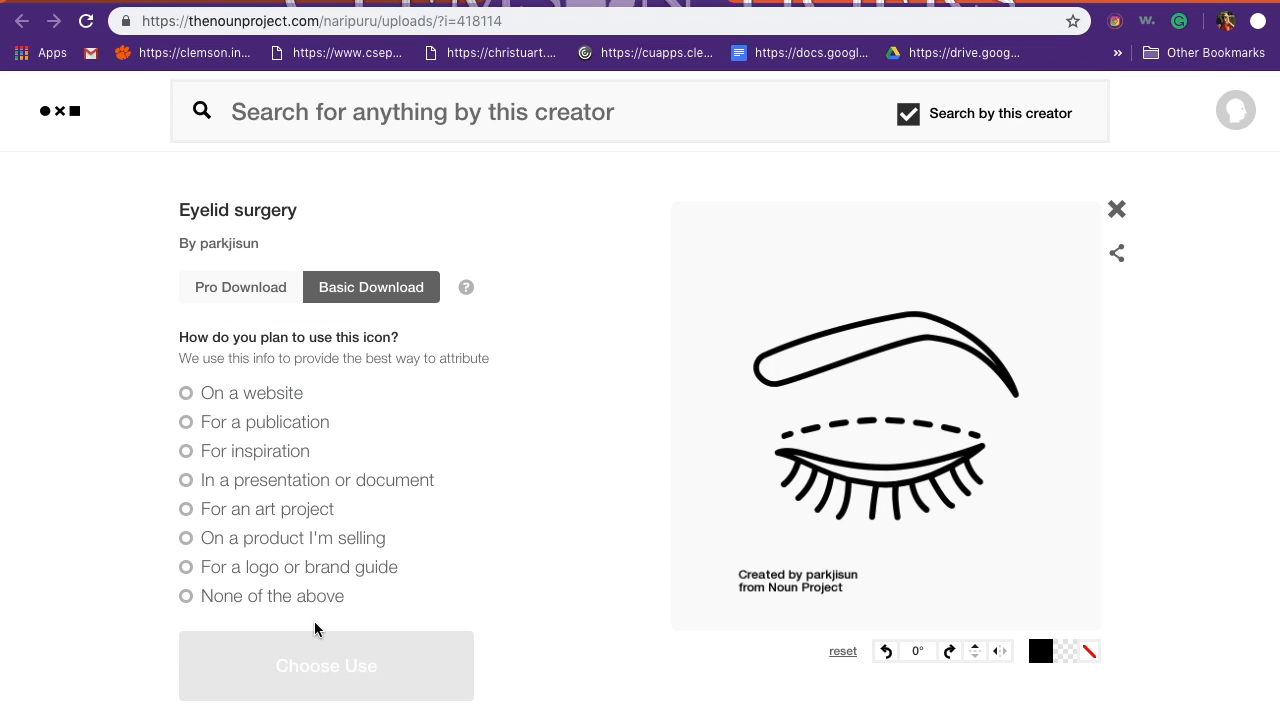
pyautogui.click(226, 603)
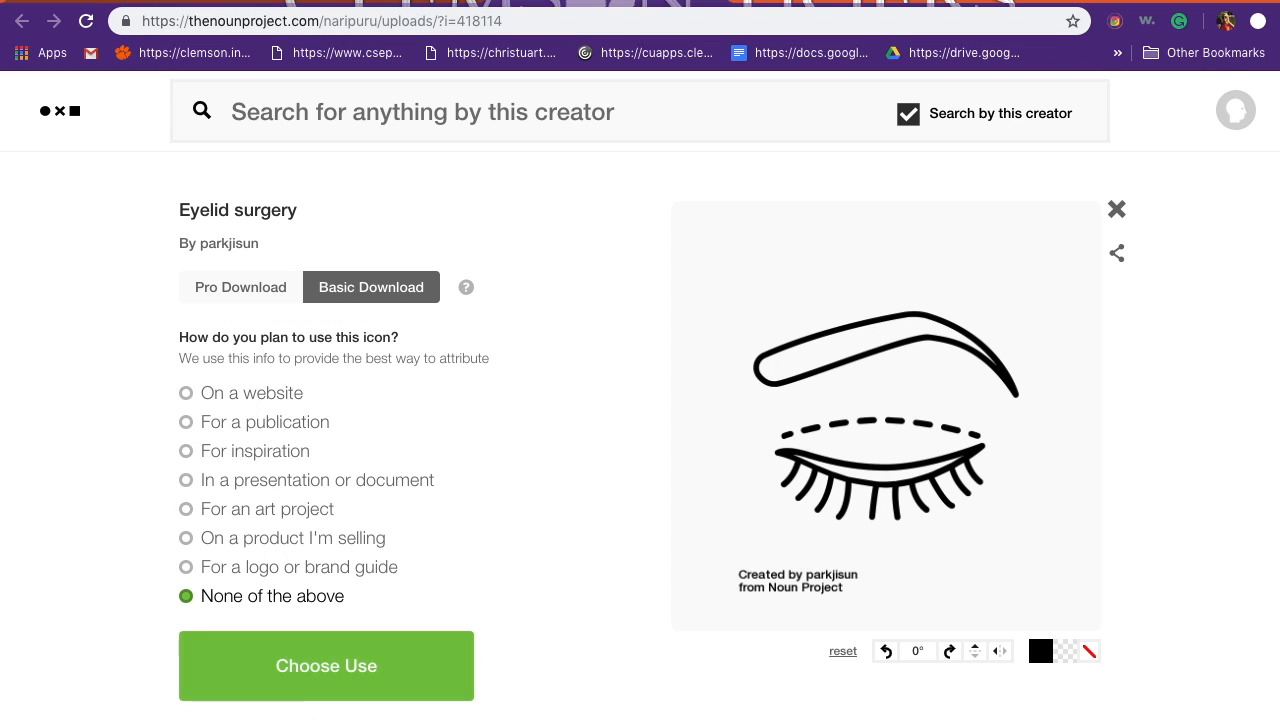
pyautogui.click(307, 695)
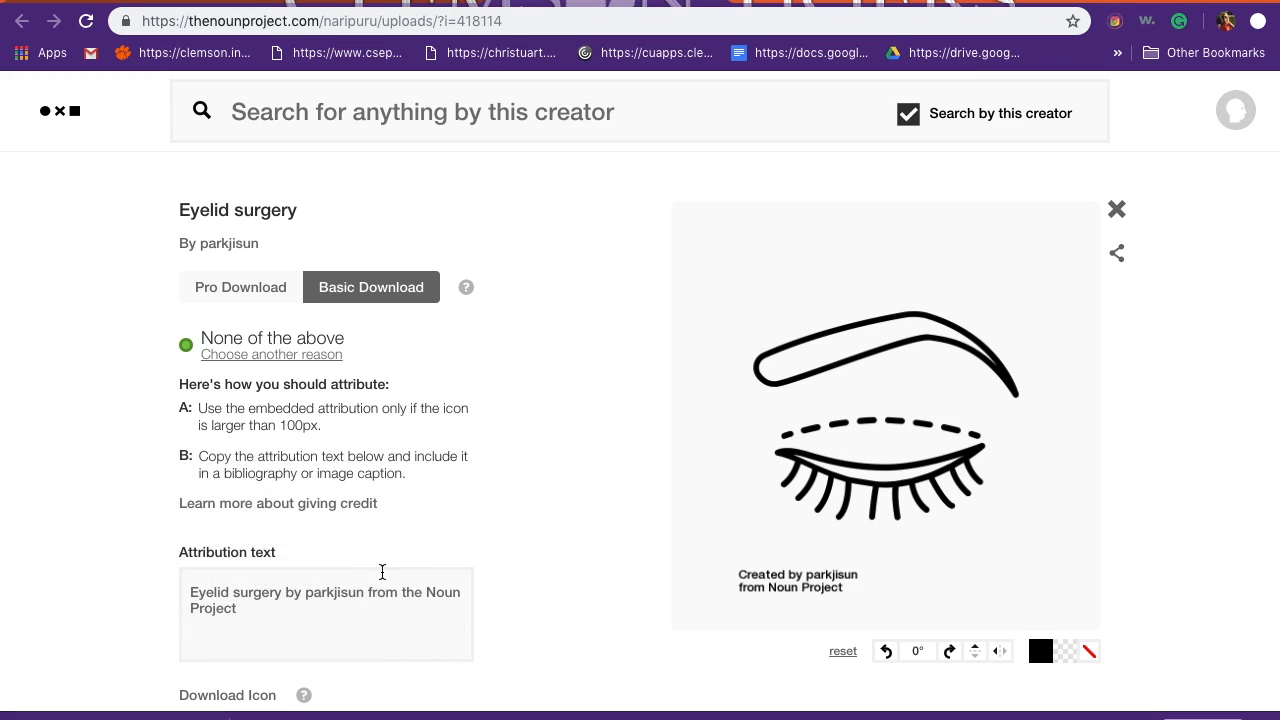
pyautogui.scroll(-3, 430, 533)
pyautogui.click(251, 578)
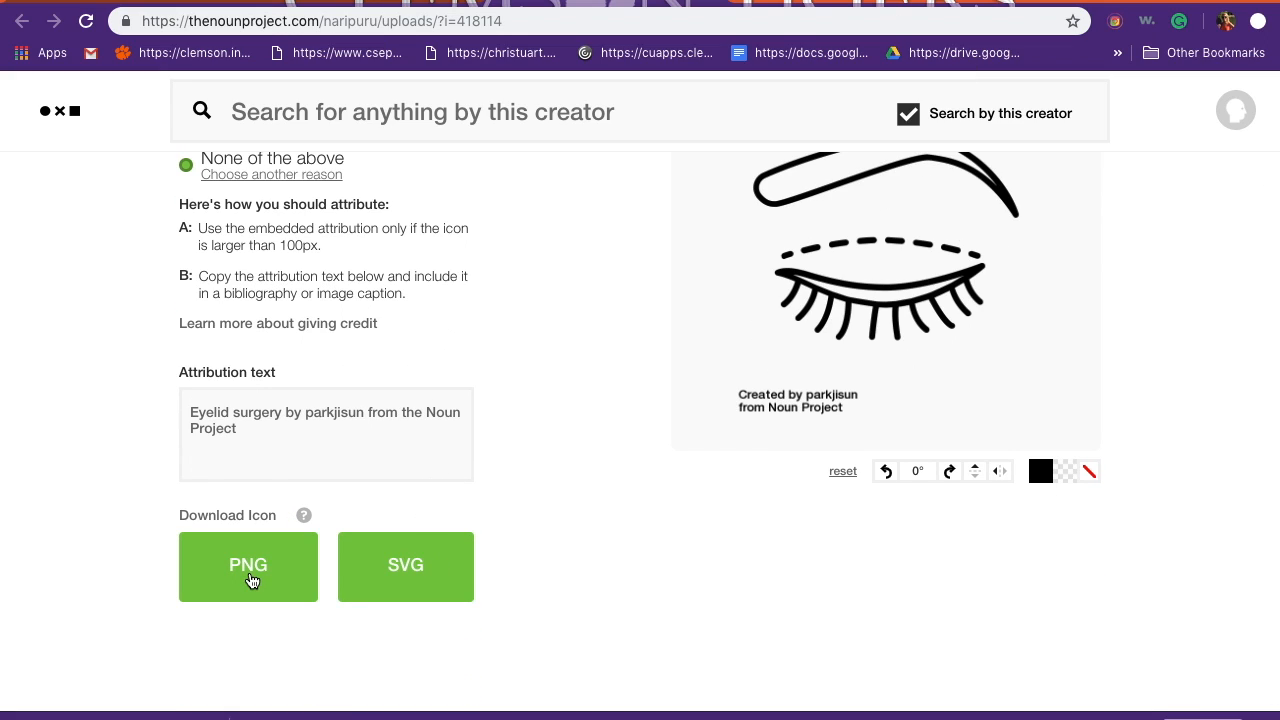
pyautogui.scroll(1, 177, 574)
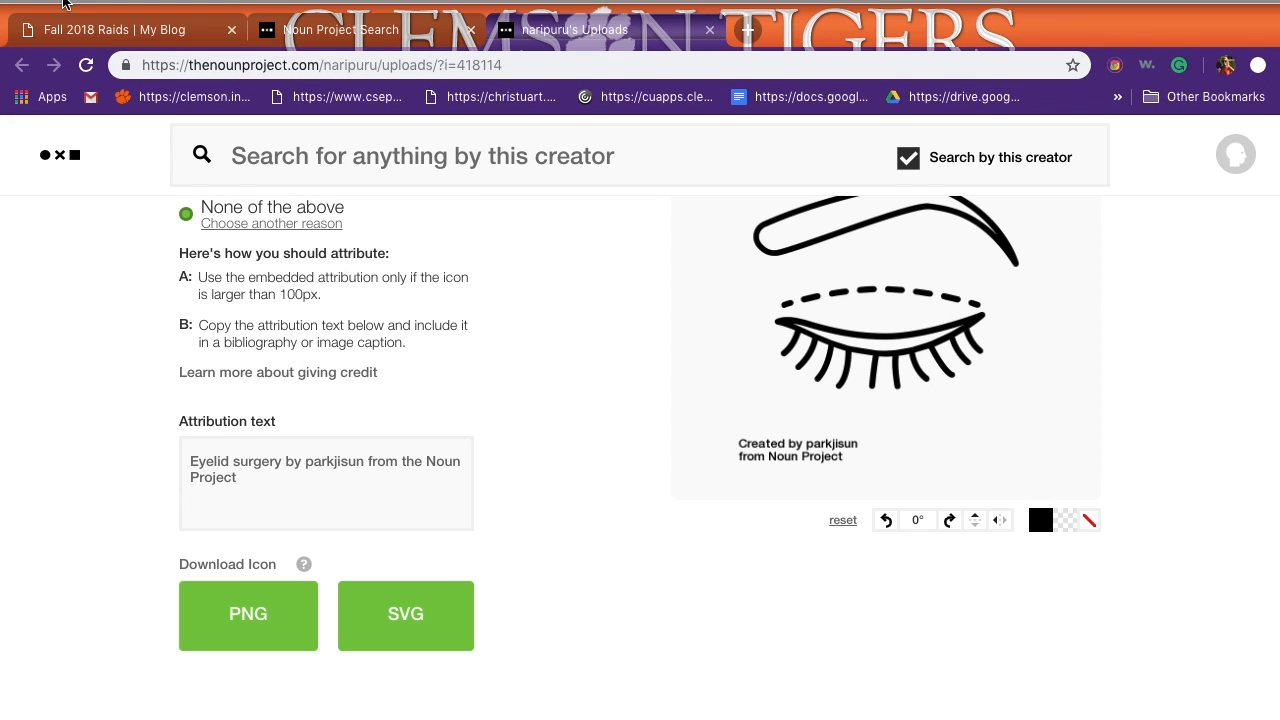
# - Exit the browser's full-screen view and minimize its window to reach the opened icon images
pyautogui.click(58, 3)
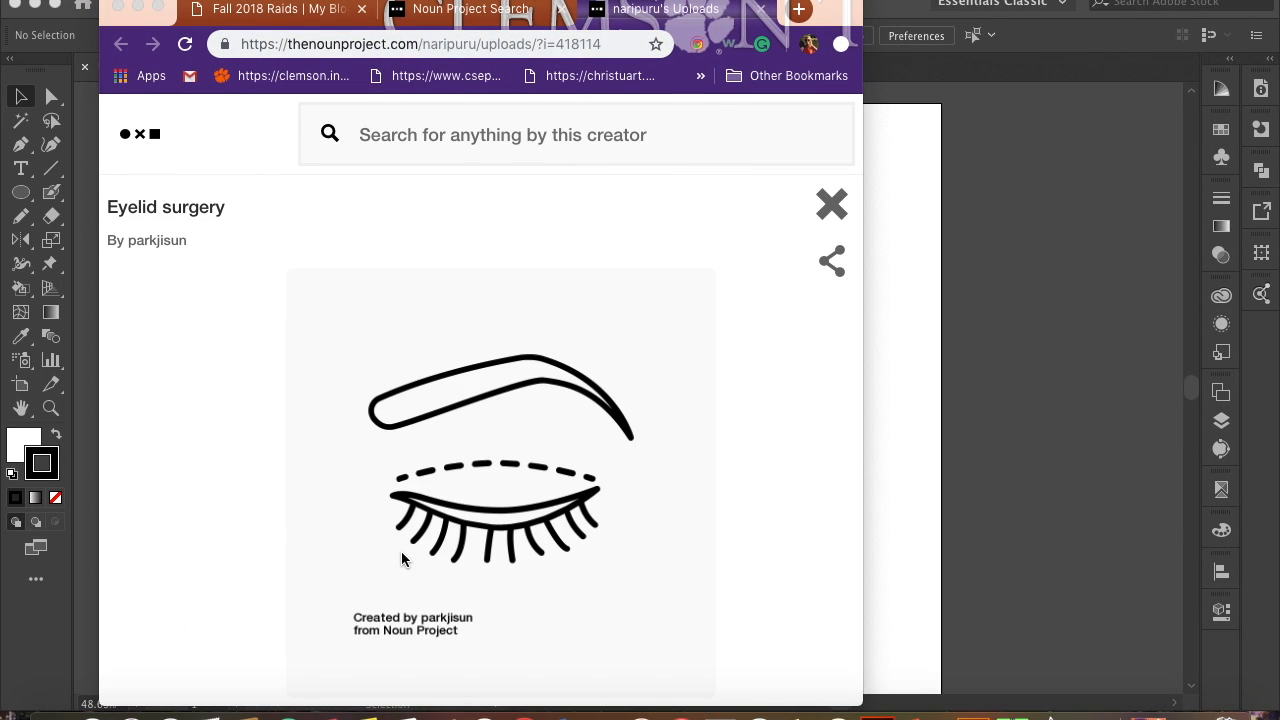
pyautogui.scroll(-1, 683, 337)
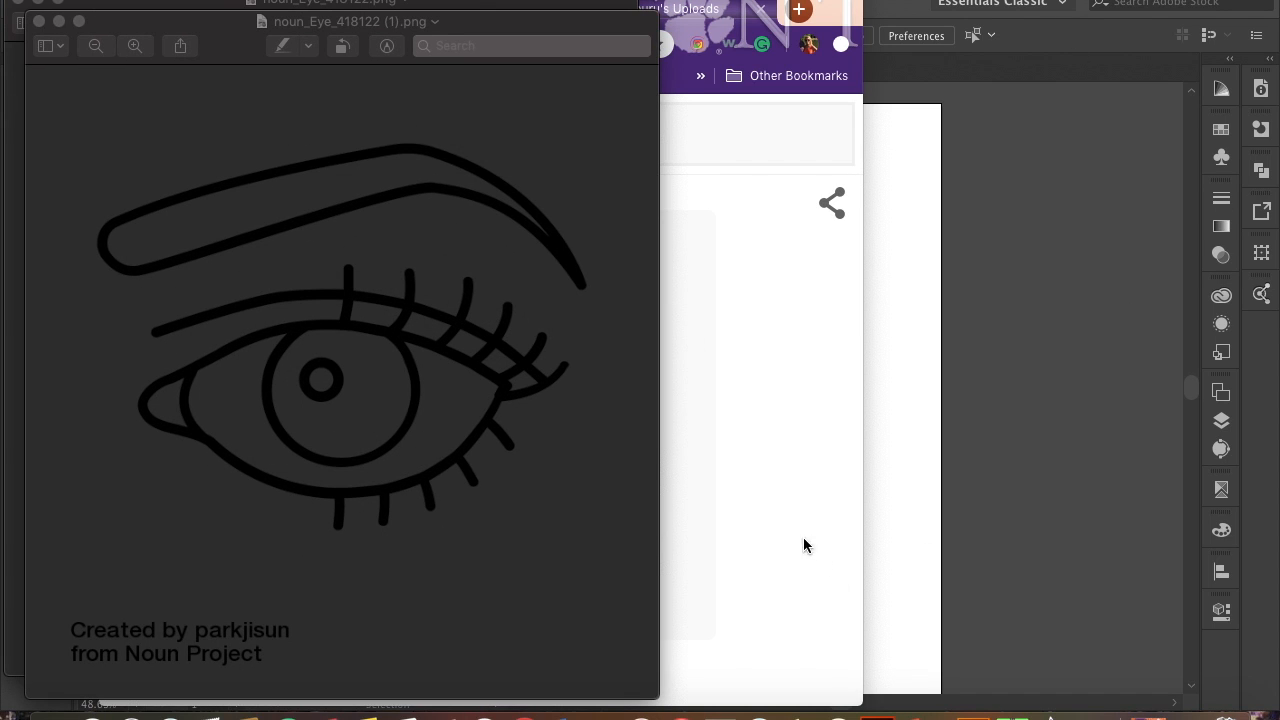
pyautogui.click(803, 540)
pyautogui.click(138, 7)
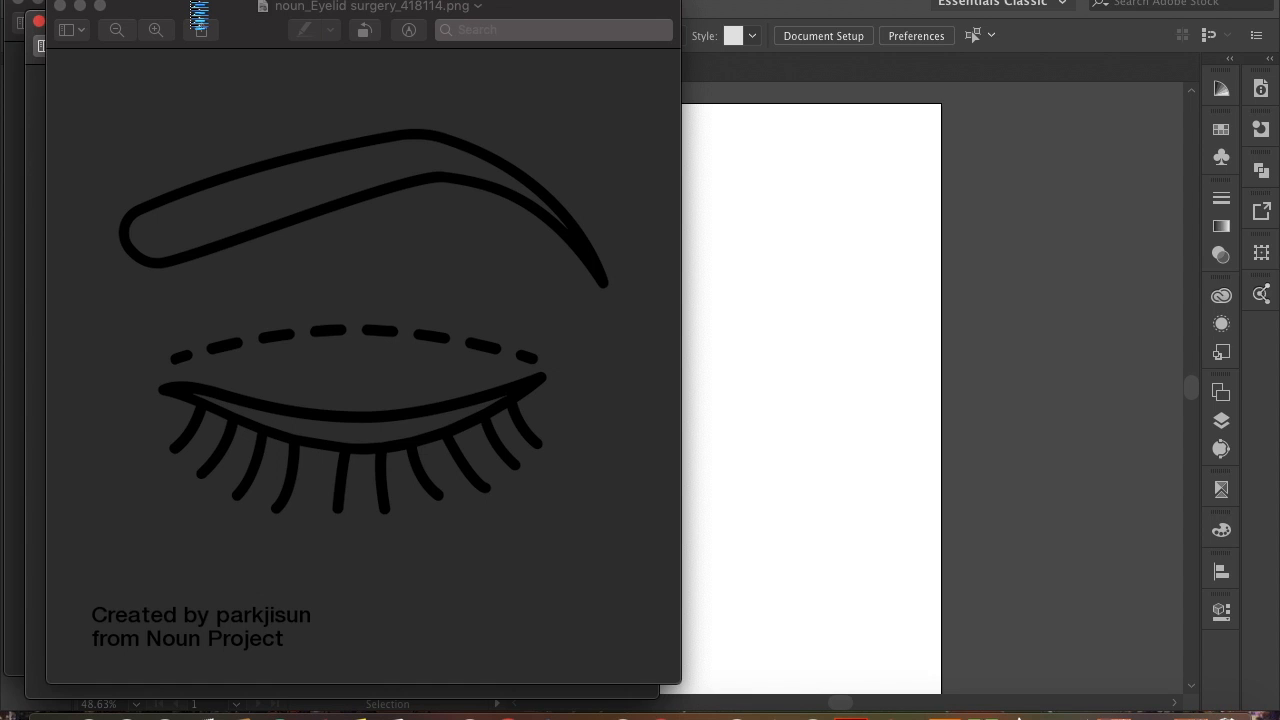
# - Copy the whole closed-eye image from noun_Eyelid surgery_418114.png
pyautogui.click(191, 2)
pyautogui.click(191, 2)
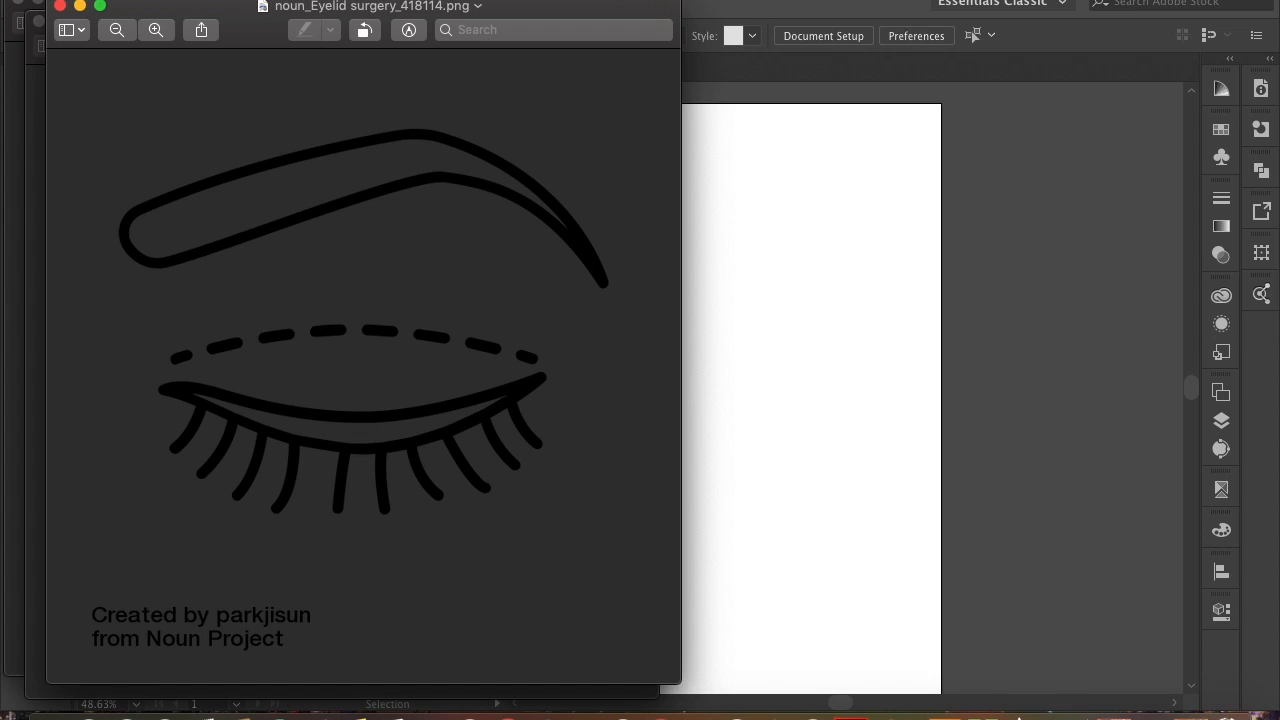
pyautogui.click(191, 4)
pyautogui.click(186, 66)
# - Paste the closed-eye image into the Illustrator document and scale it proportionally to about a third of its size near the artboard's upper right
pyautogui.click(830, 329)
pyautogui.rightClick(833, 330)
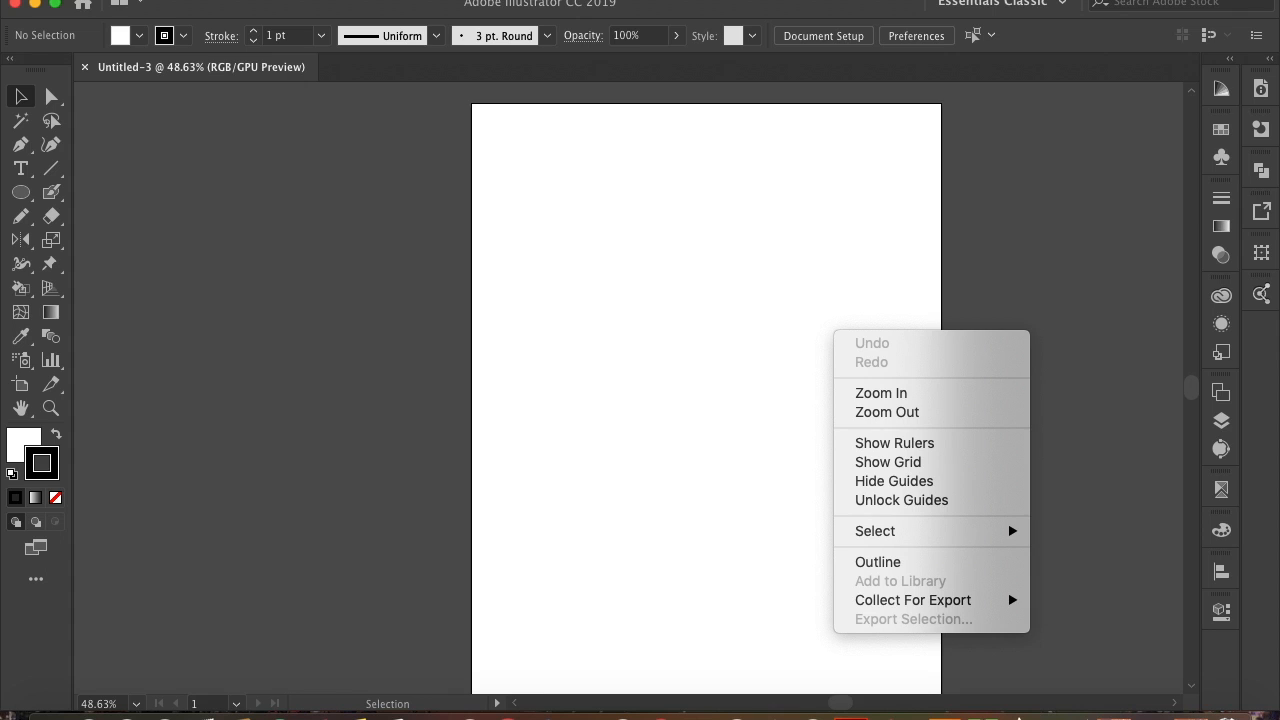
pyautogui.press('Escape')
pyautogui.click(220, 0)
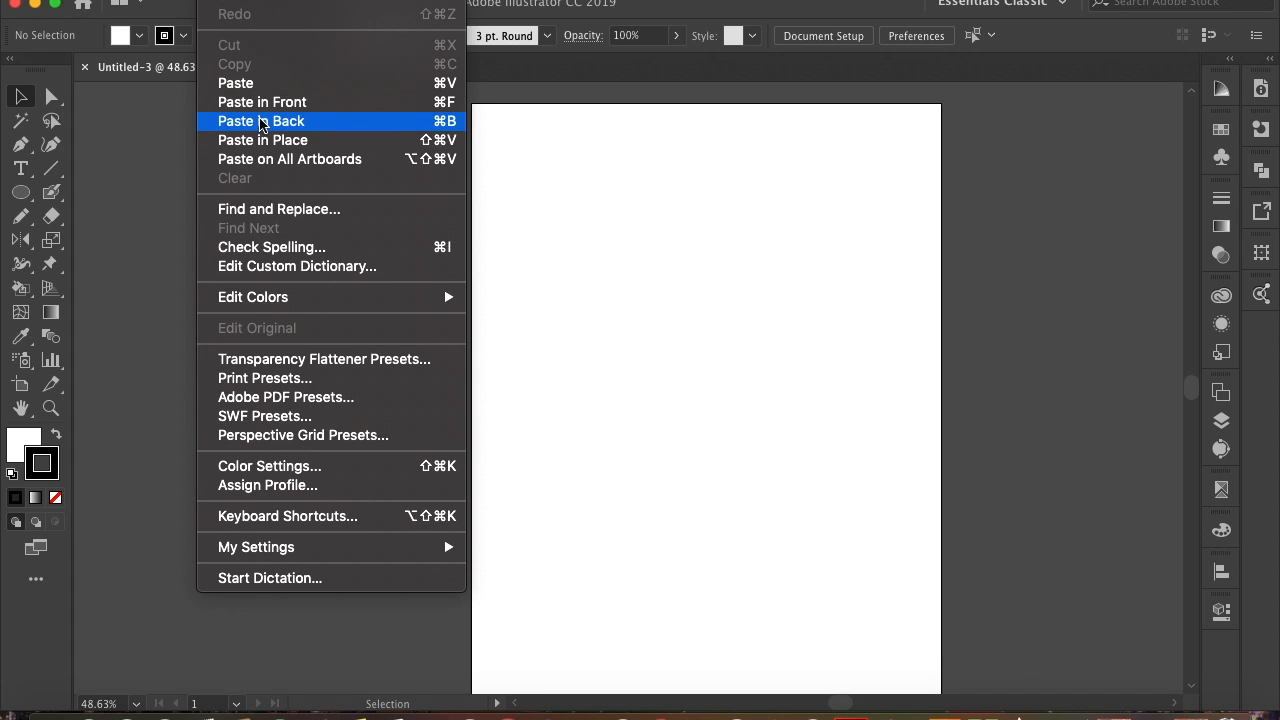
pyautogui.click(250, 85)
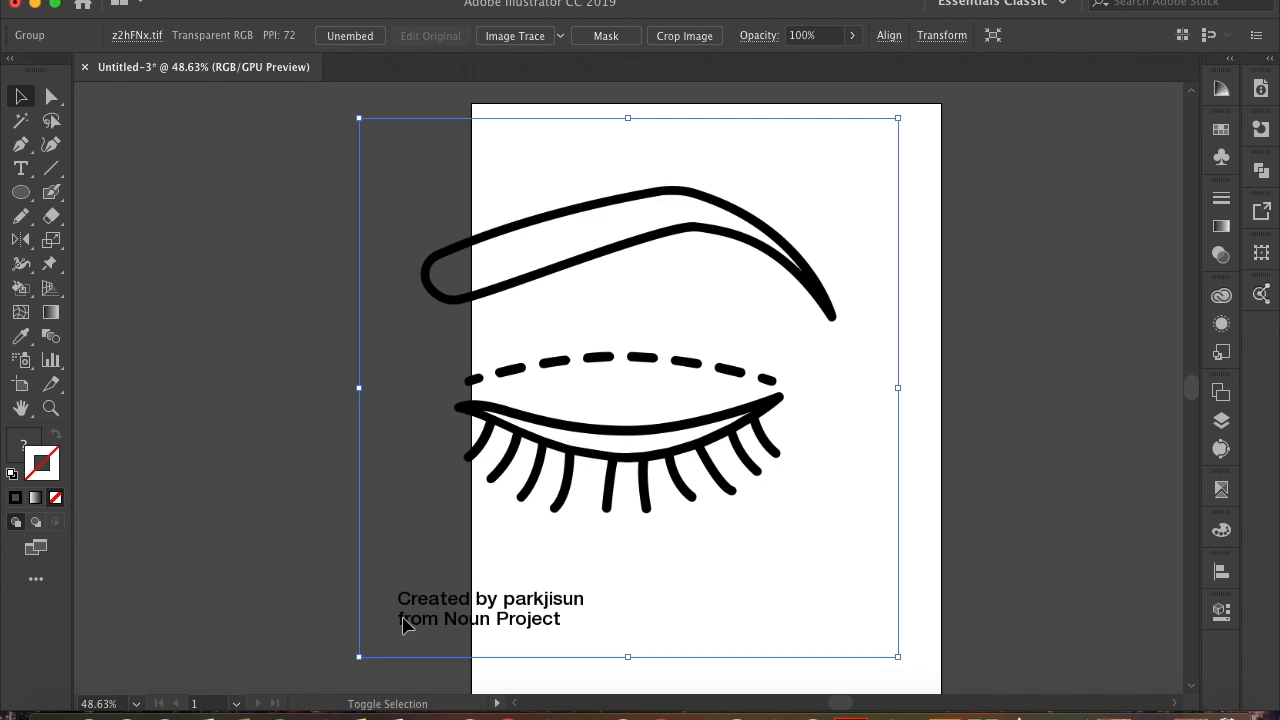
pyautogui.moveTo(361, 654); pyautogui.dragTo(707, 316)
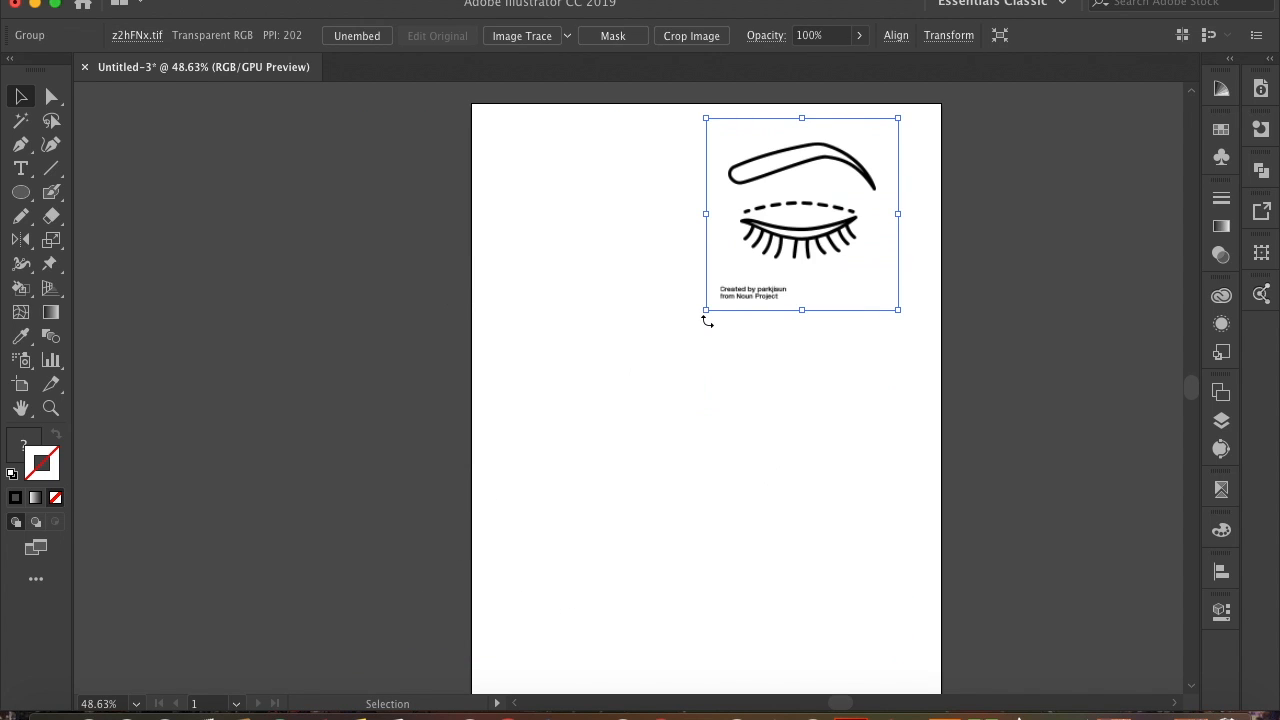
# - Move the Illustrator window aside, close the closed-eye image, and copy the open-eye image from noun_Eye_418122 (1).png
pyautogui.moveTo(283, 6); pyautogui.dragTo(564, 5)
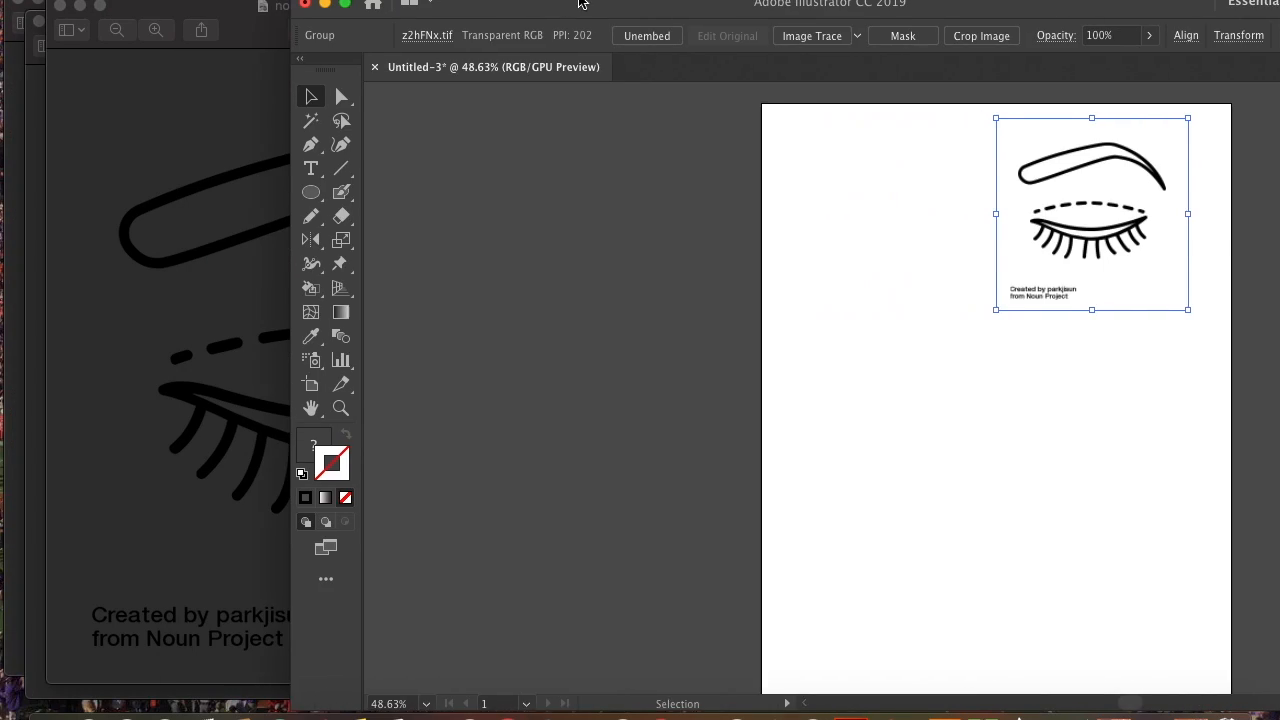
pyautogui.click(143, 236)
pyautogui.click(59, 8)
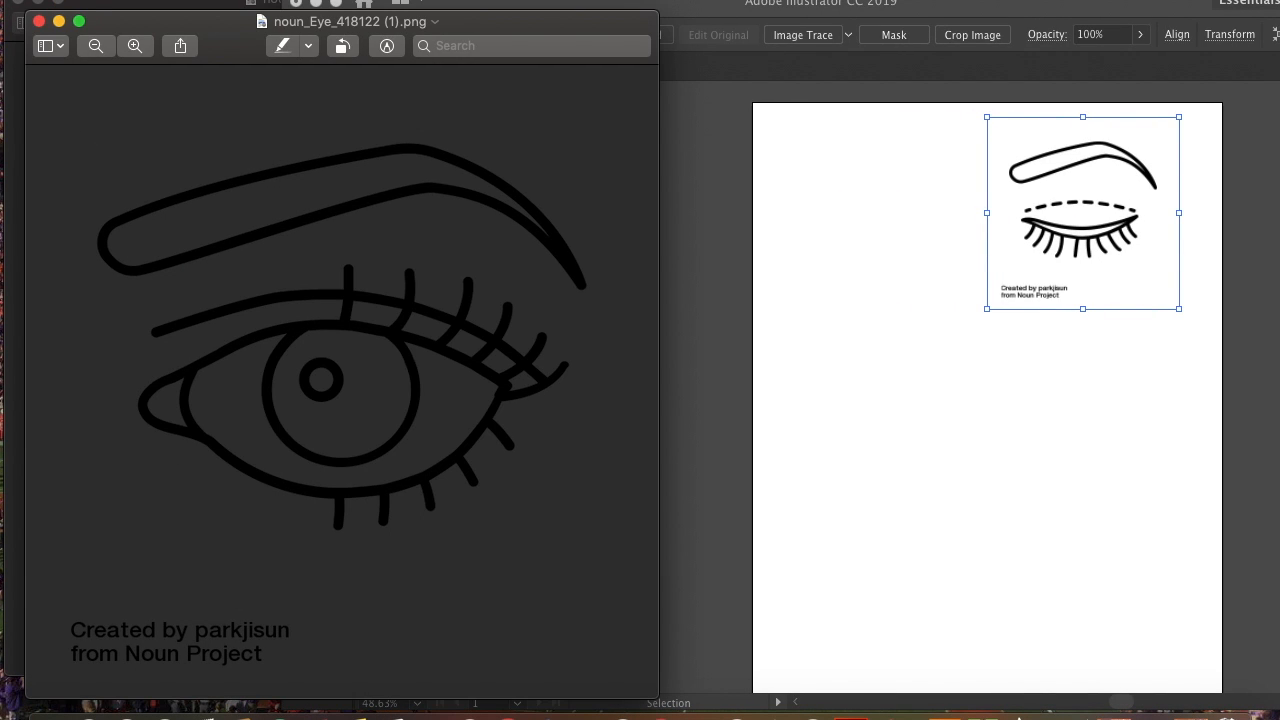
pyautogui.click(178, 0)
pyautogui.click(190, 57)
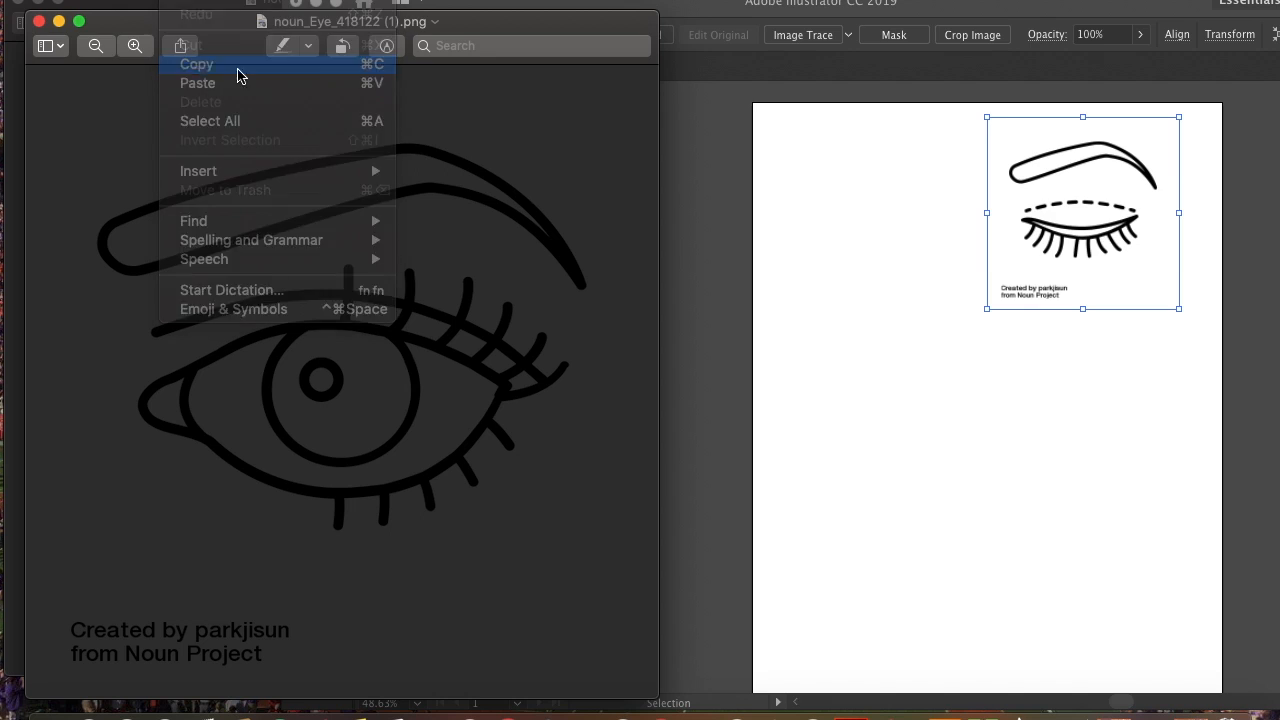
# - Paste the open-eye image into the Illustrator document, scale it down proportionally, and place it below and left of the closed eye
pyautogui.click(891, 262)
pyautogui.click(215, 0)
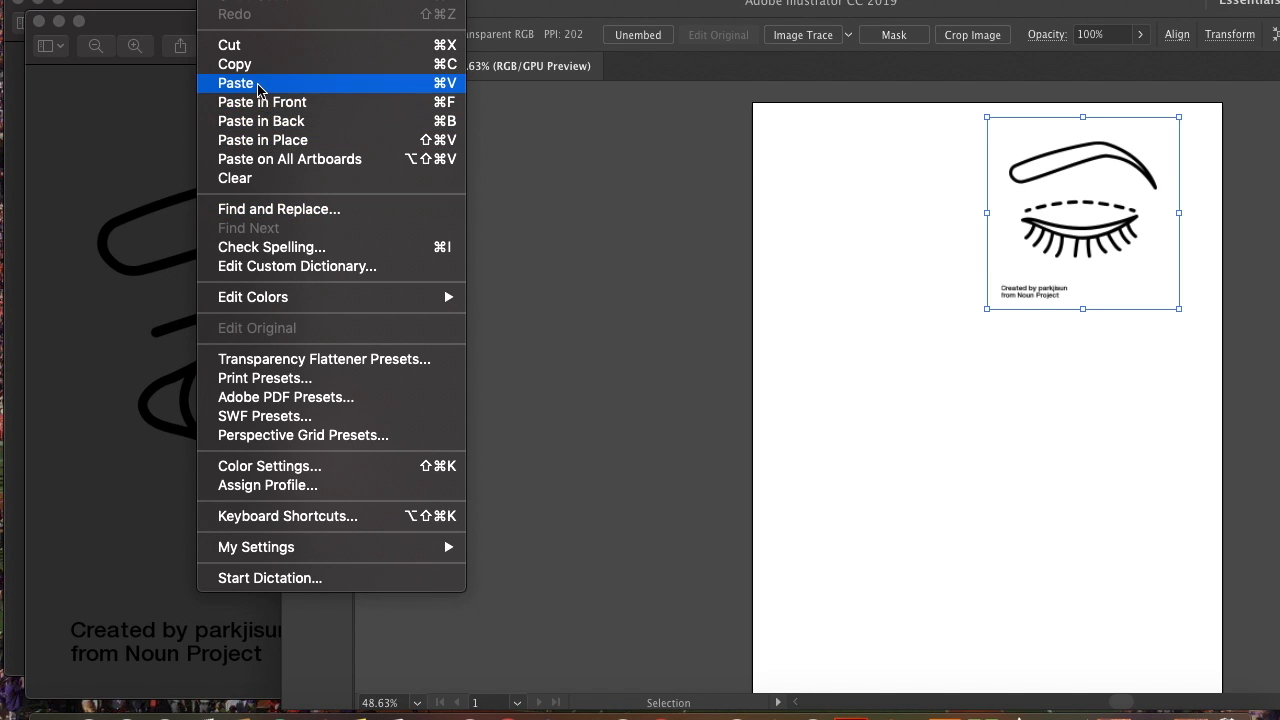
pyautogui.click(258, 83)
pyautogui.moveTo(640, 657); pyautogui.dragTo(948, 402)
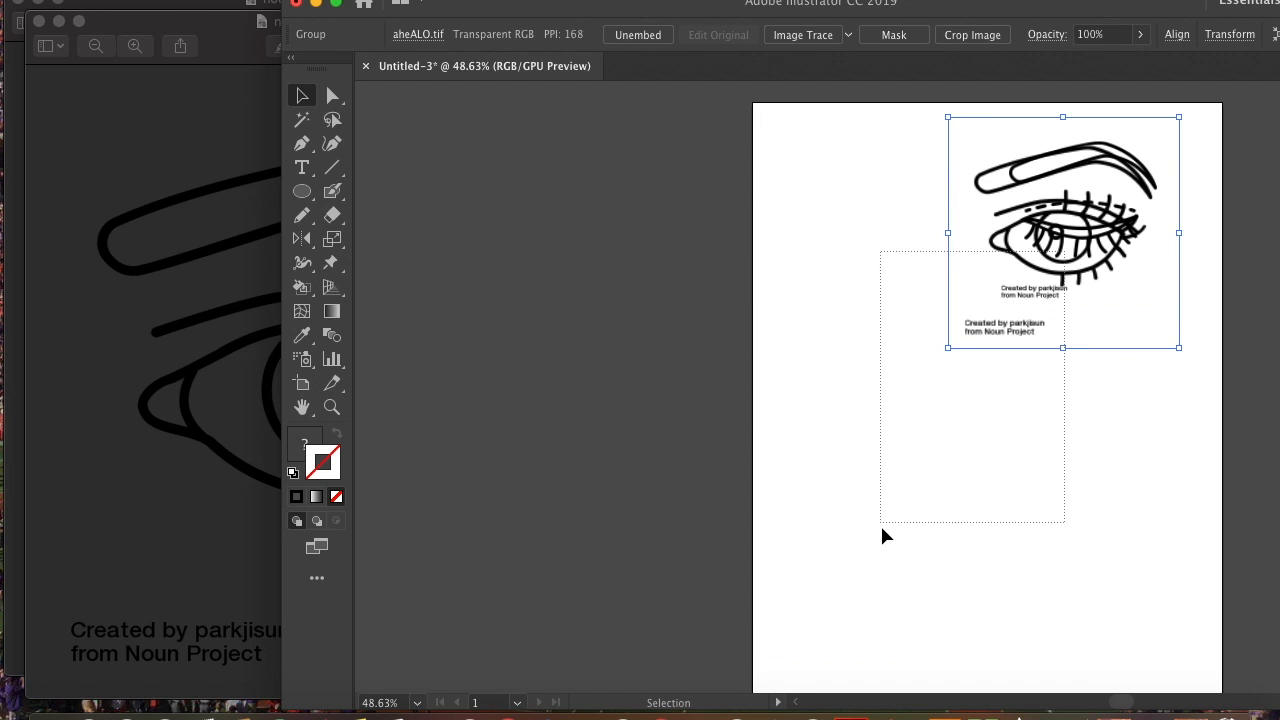
pyautogui.moveTo(884, 537); pyautogui.dragTo(884, 537)
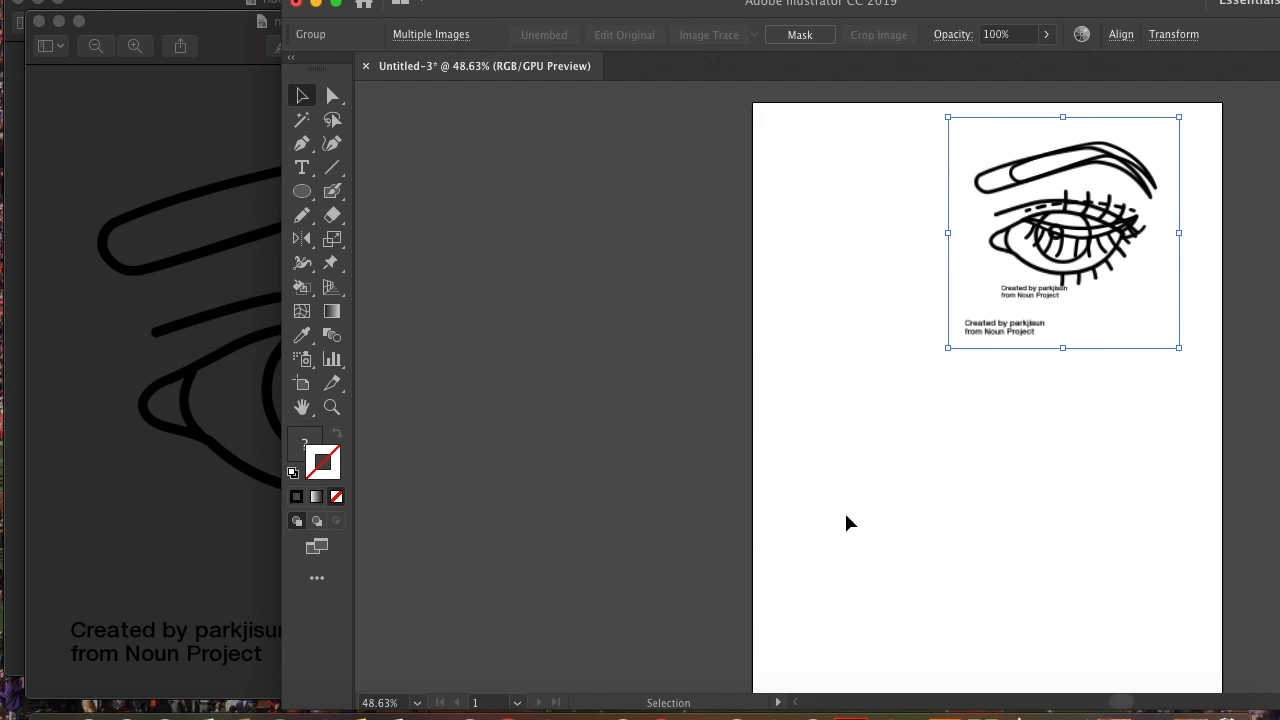
pyautogui.moveTo(977, 349); pyautogui.dragTo(819, 584)
# - Close the two remaining open-eye image windows and move the Illustrator window back to fill the screen
pyautogui.press('super+Tab')
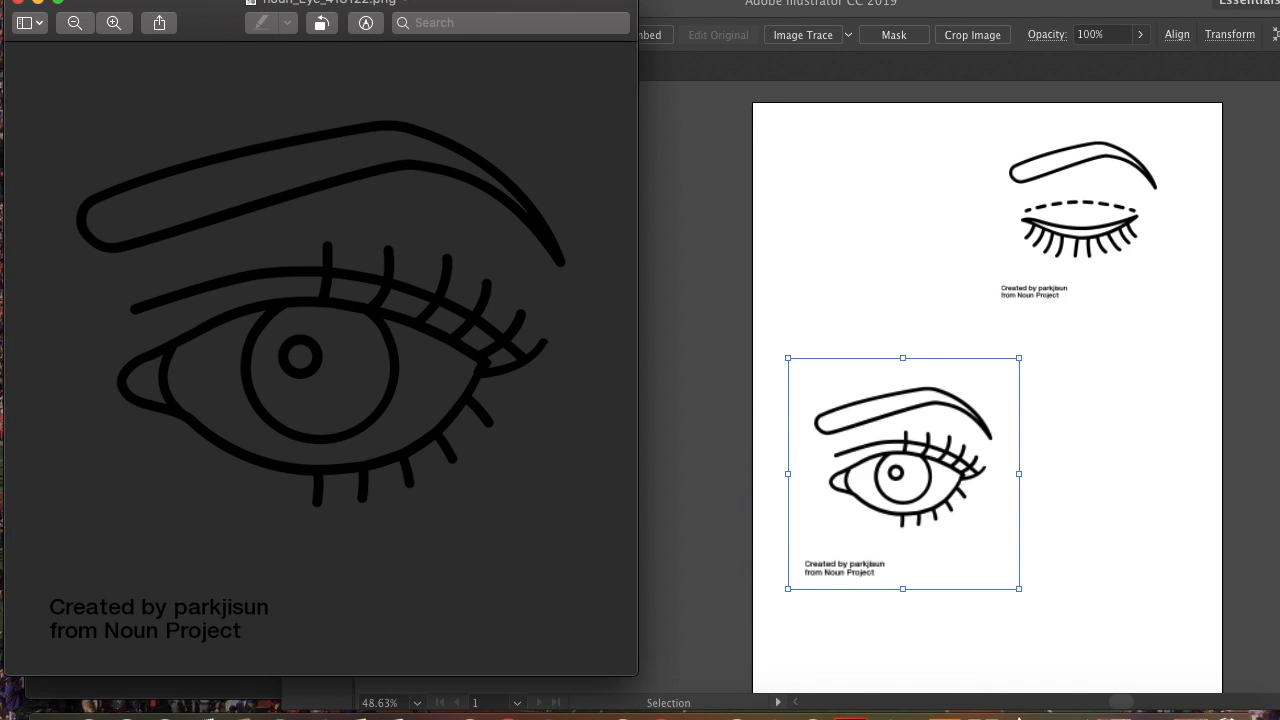
pyautogui.click(17, 3)
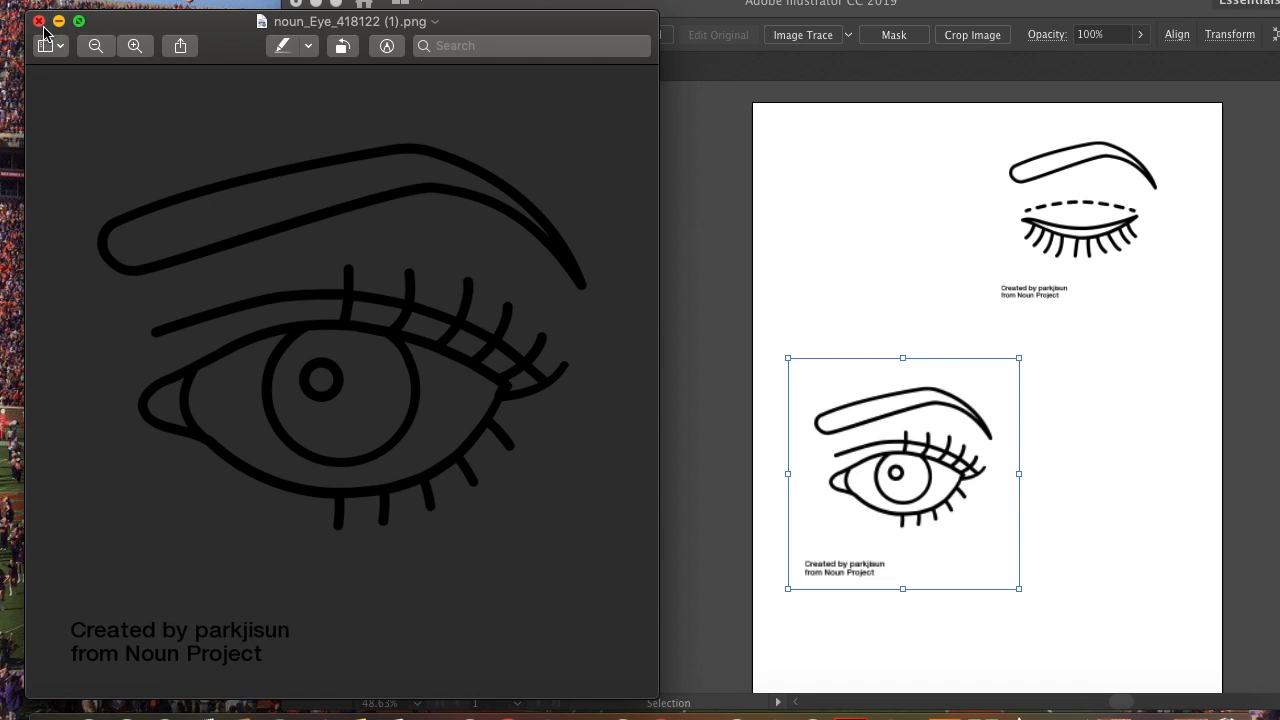
pyautogui.click(38, 16)
pyautogui.click(335, 5)
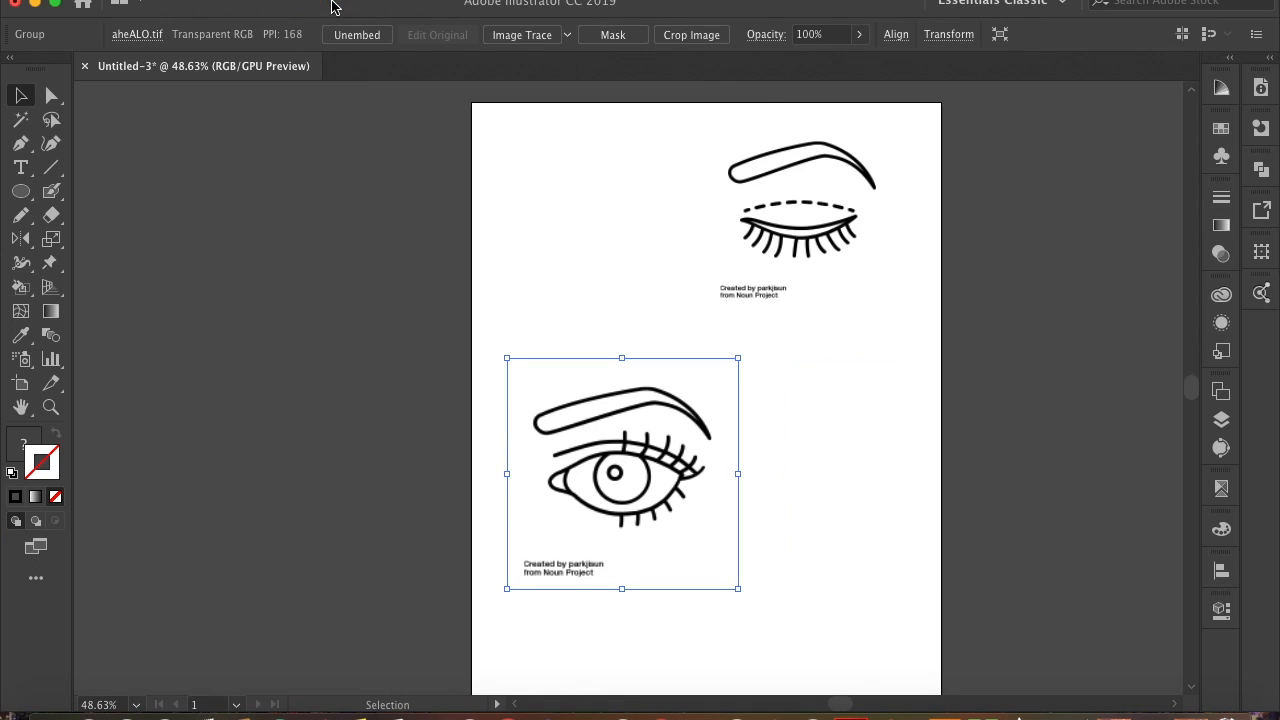
# - Deselect the artwork and examine the credit text beneath the closed-eye image up close
pyautogui.click(777, 268)
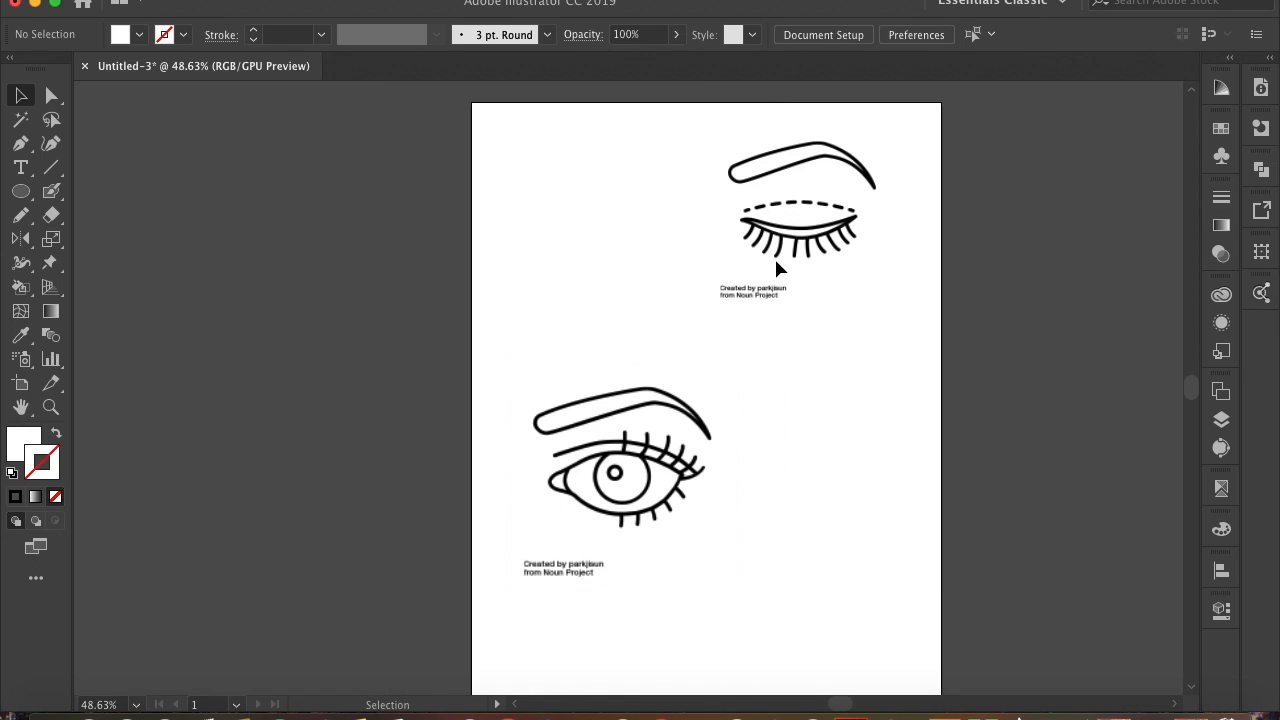
pyautogui.scroll(5, 777, 268)
pyautogui.scroll(-3, 777, 268)
pyautogui.scroll(4, 728, 329)
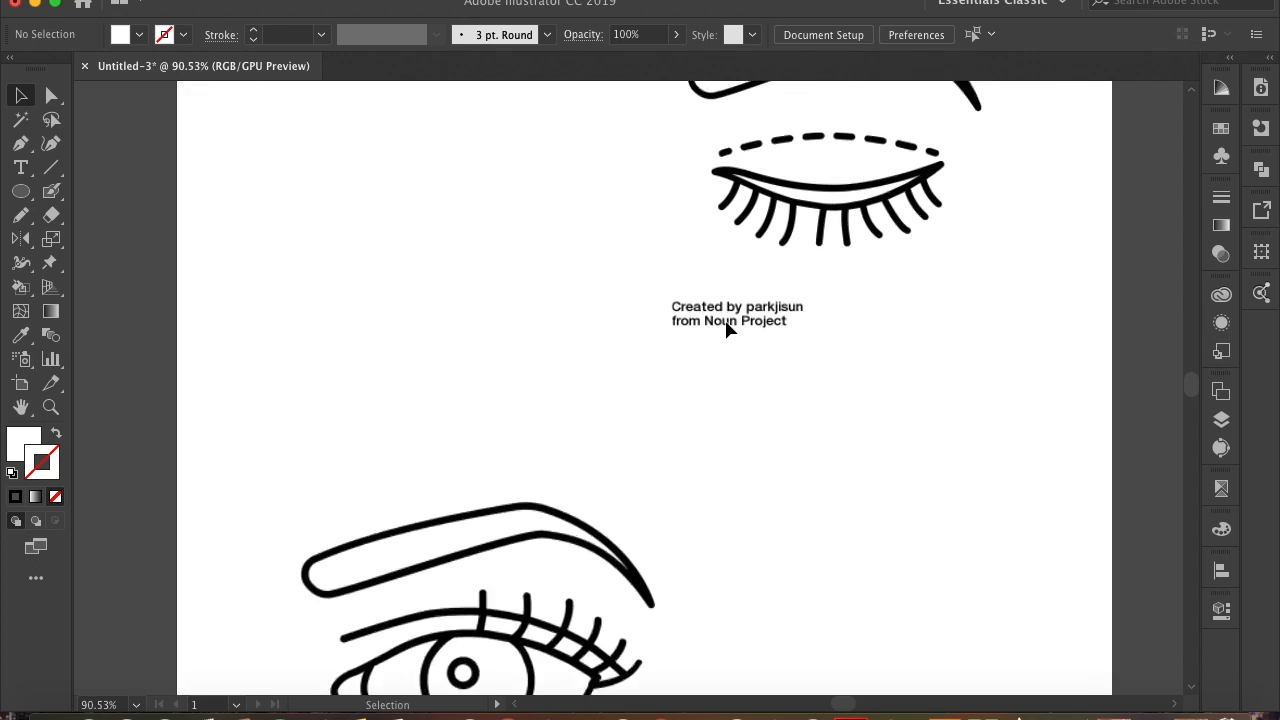
pyautogui.scroll(4, 680, 316)
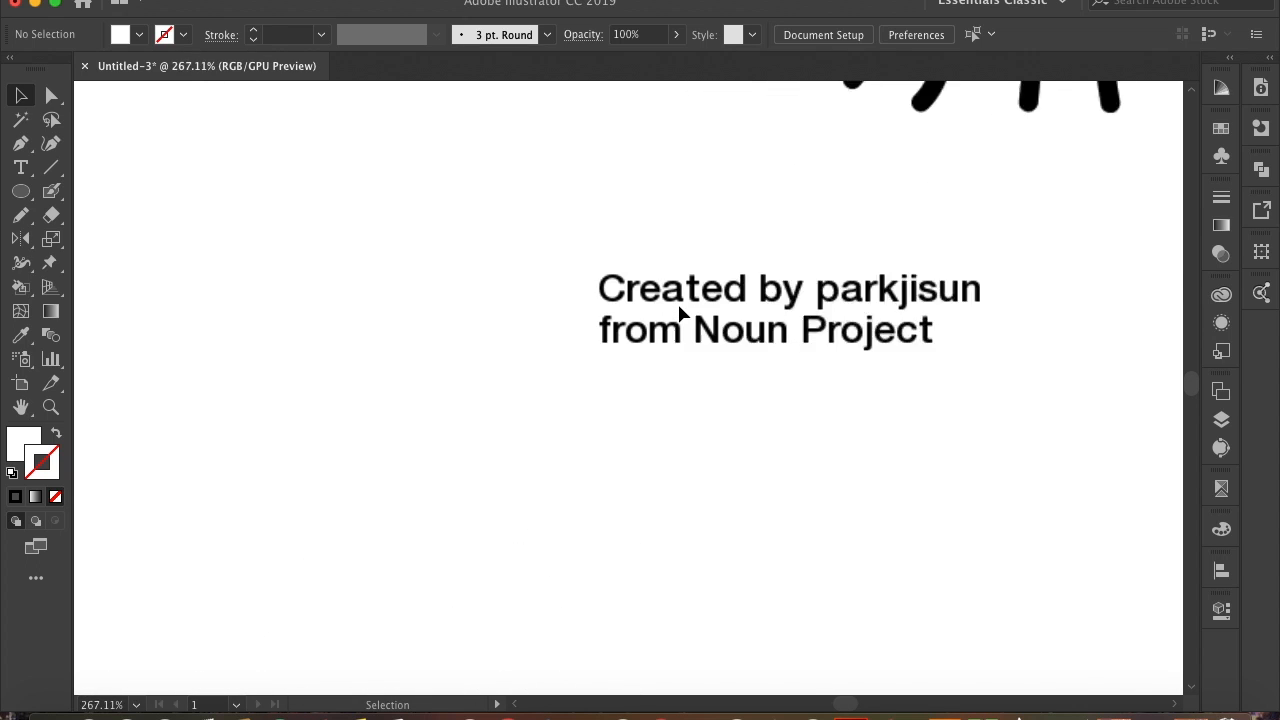
pyautogui.hscroll(2, 974, 334)
pyautogui.scroll(-2, 886, 318)
pyautogui.scroll(5, 886, 318)
pyautogui.scroll(-3, 888, 268)
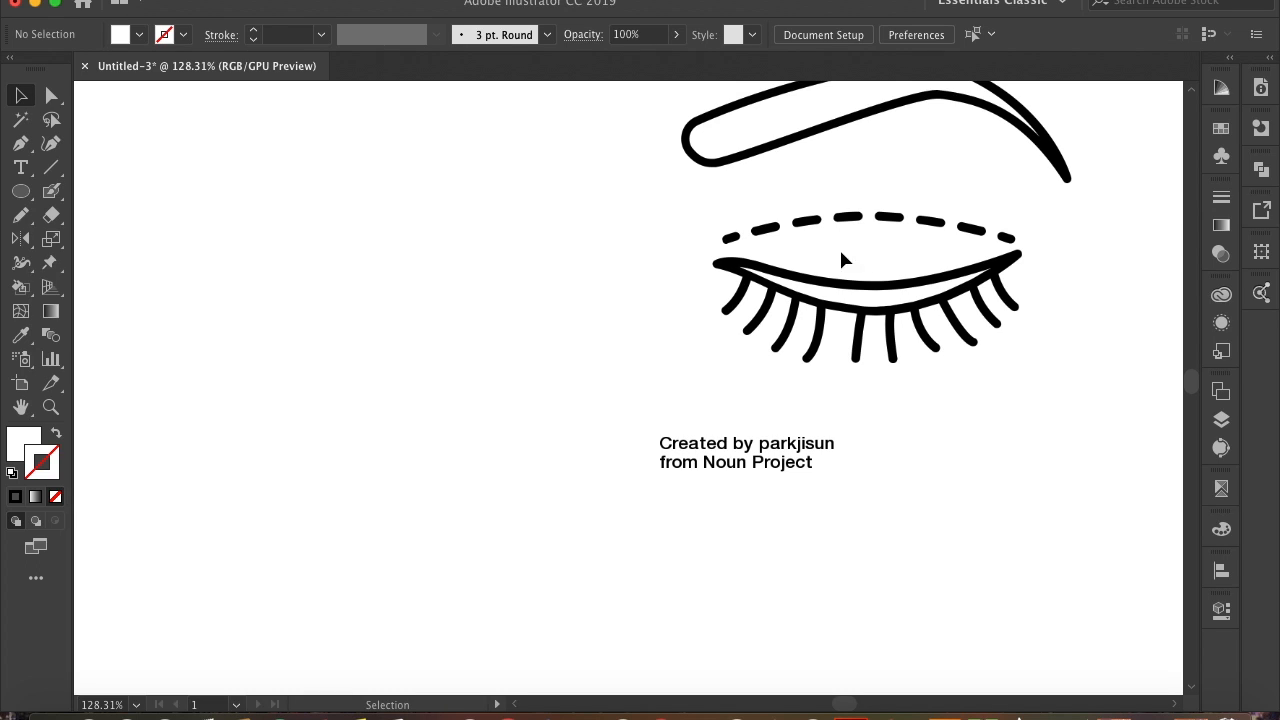
pyautogui.scroll(-3, 720, 344)
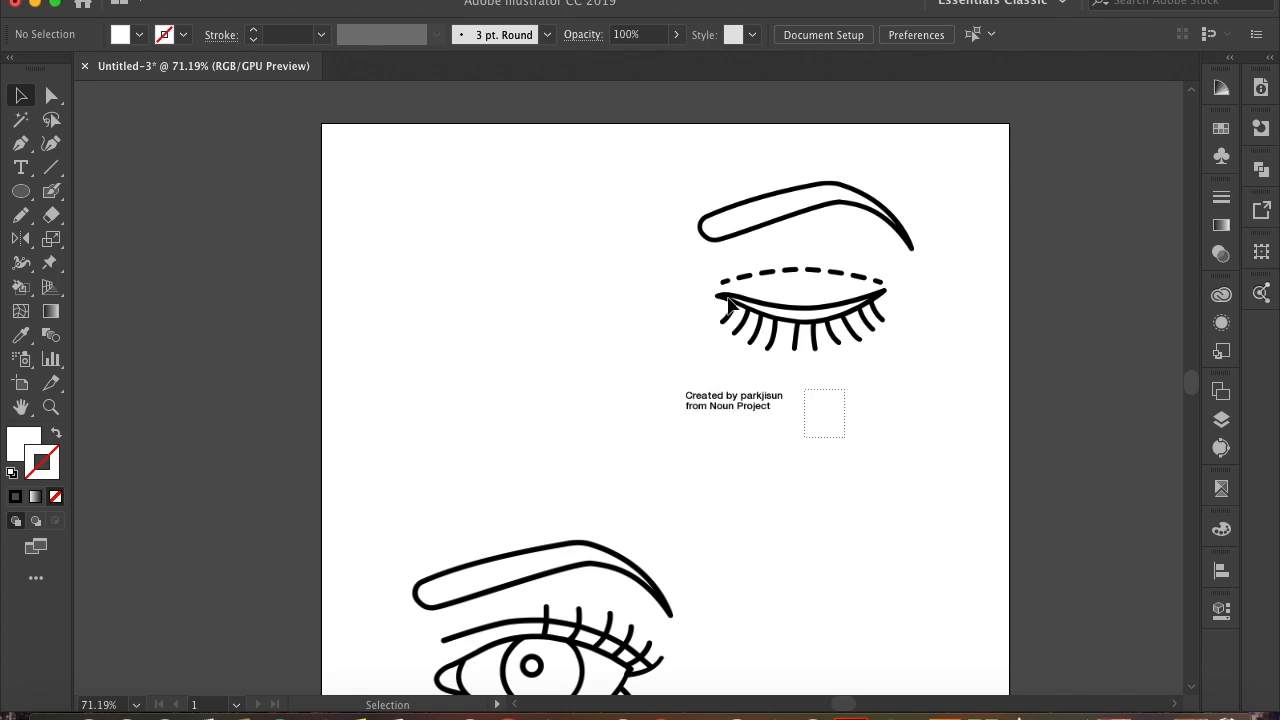
# - Unembed the closed-eye image, saving it as kjhkjh in Photoshop (*.PSD) format in the hubspot folder
pyautogui.click(703, 272)
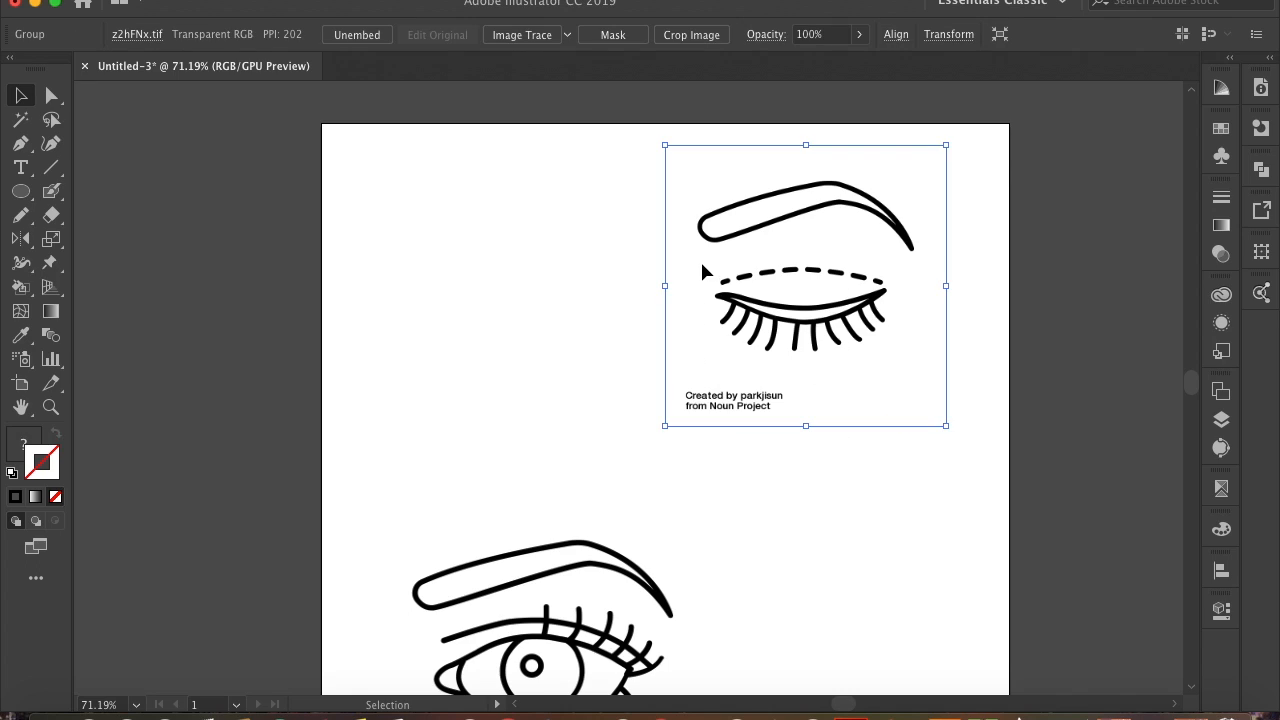
pyautogui.click(347, 38)
pyautogui.click(349, 38)
pyautogui.write('kjhkjh')
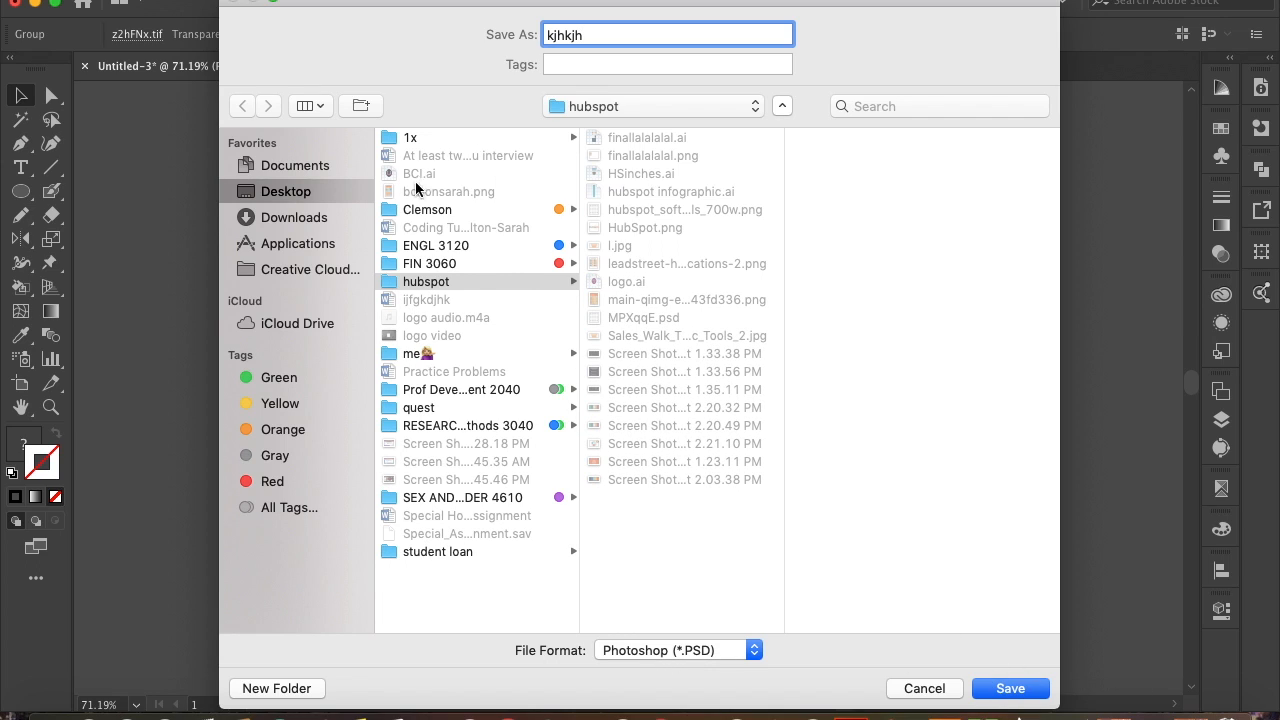
pyautogui.click(1005, 690)
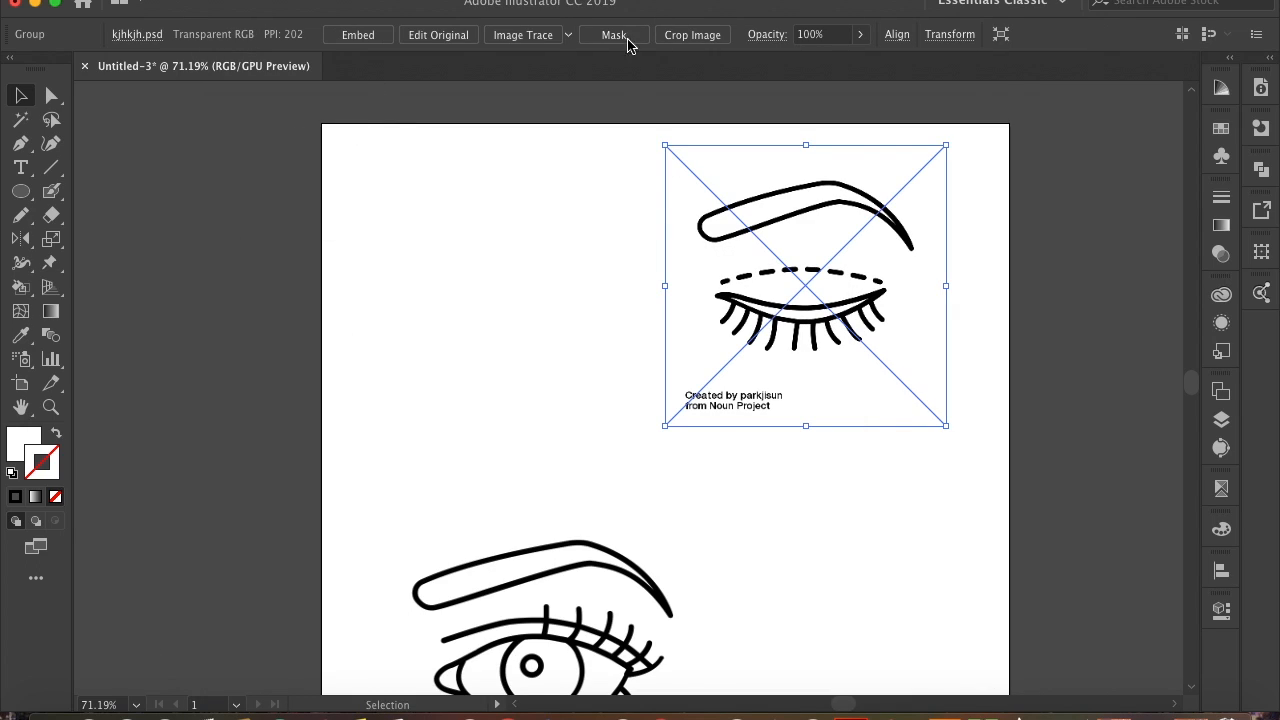
# - Image Trace the closed-eye image with the default preset and expand the tracing result into paths
pyautogui.click(540, 38)
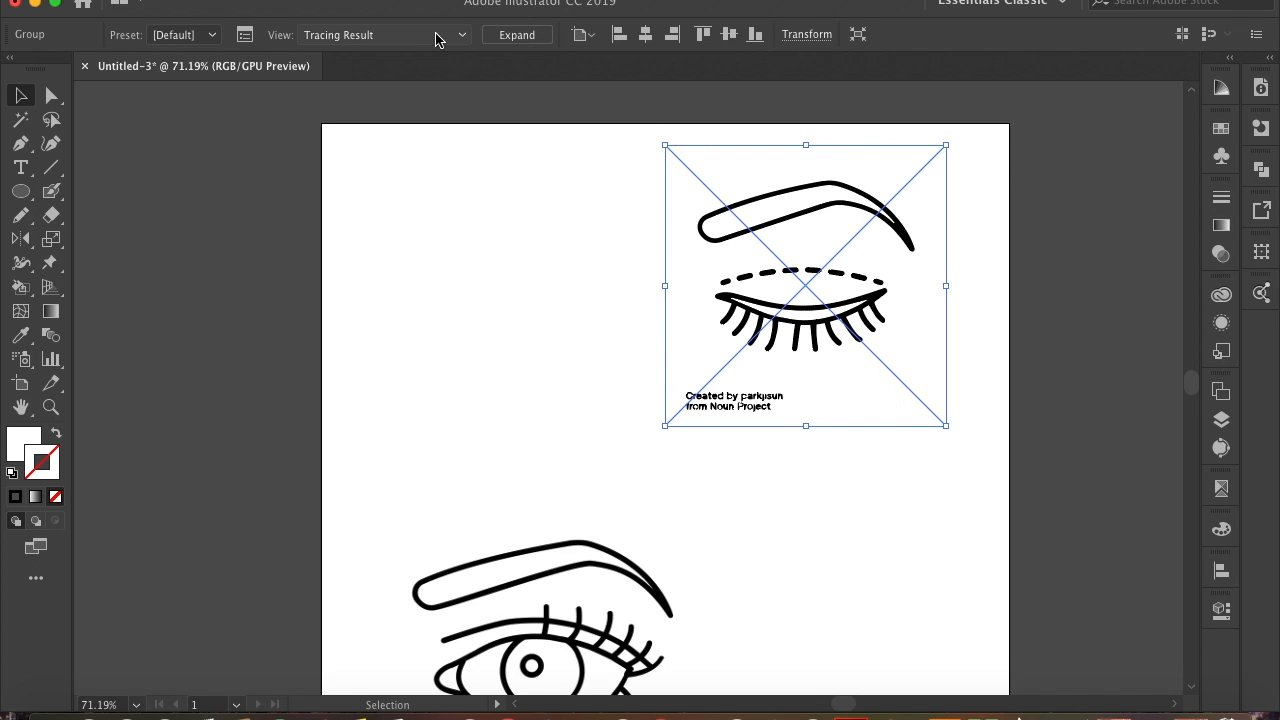
pyautogui.click(470, 36)
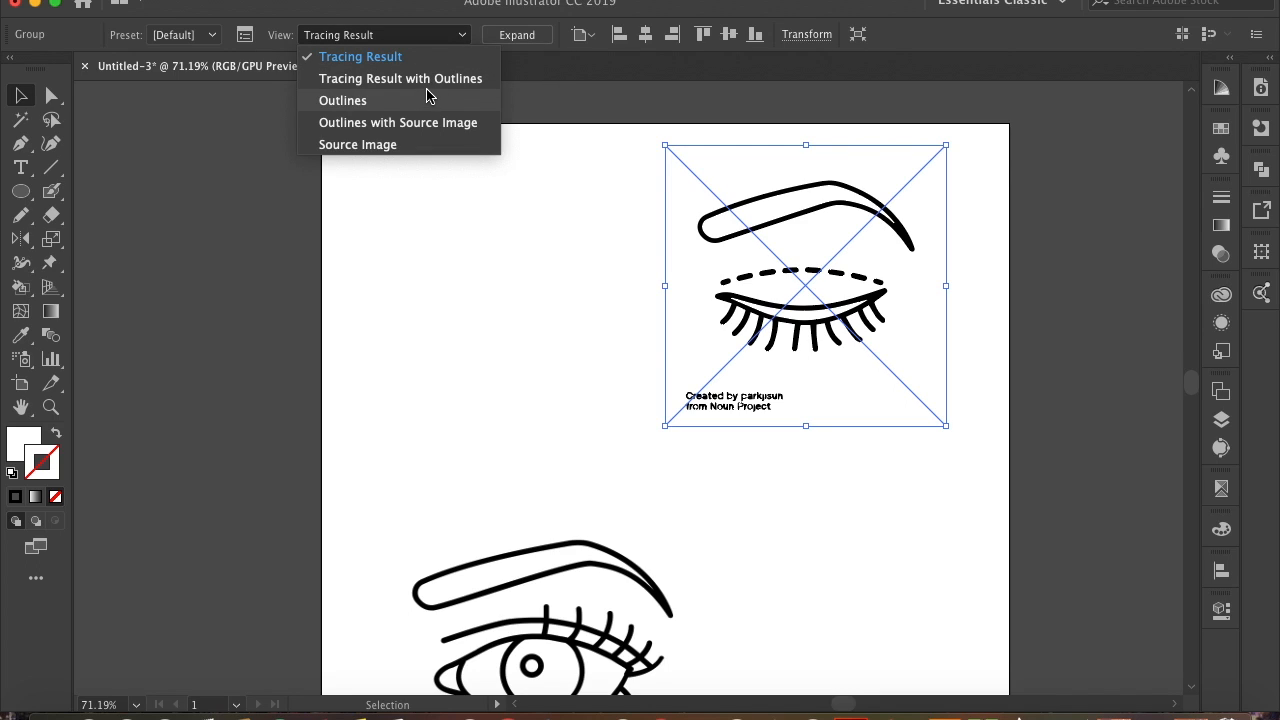
pyautogui.click(513, 36)
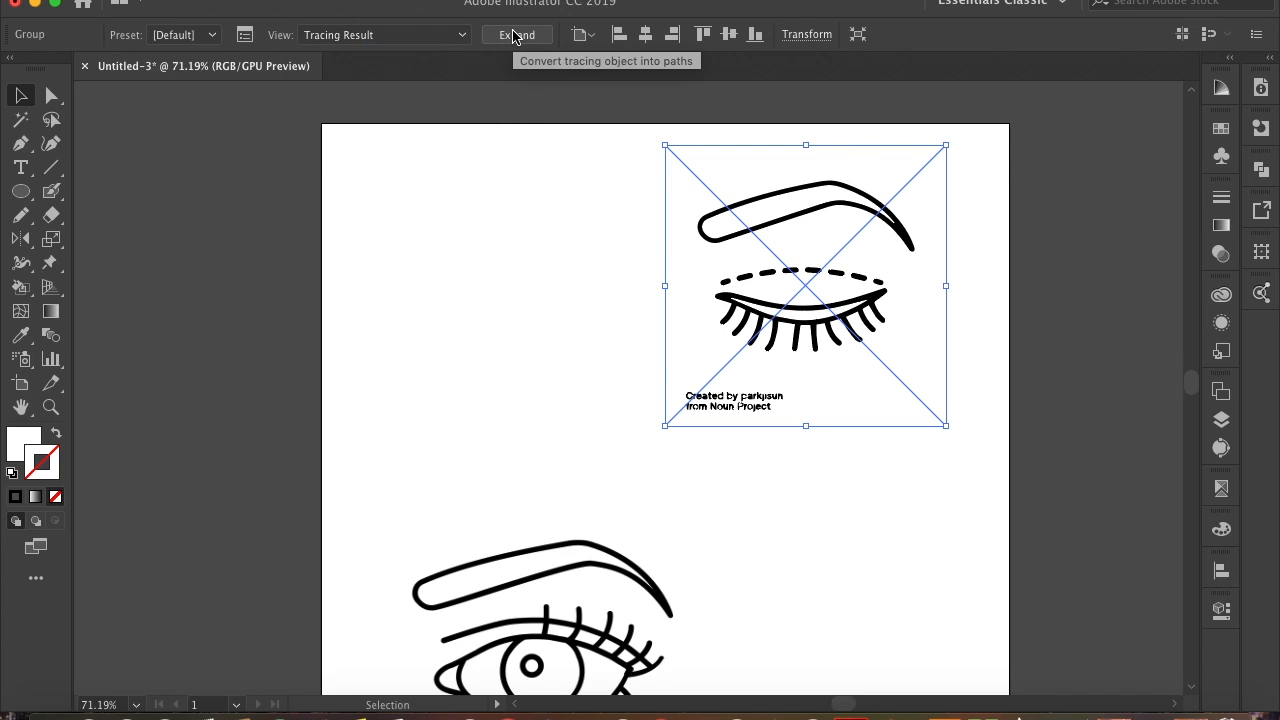
pyautogui.click(513, 36)
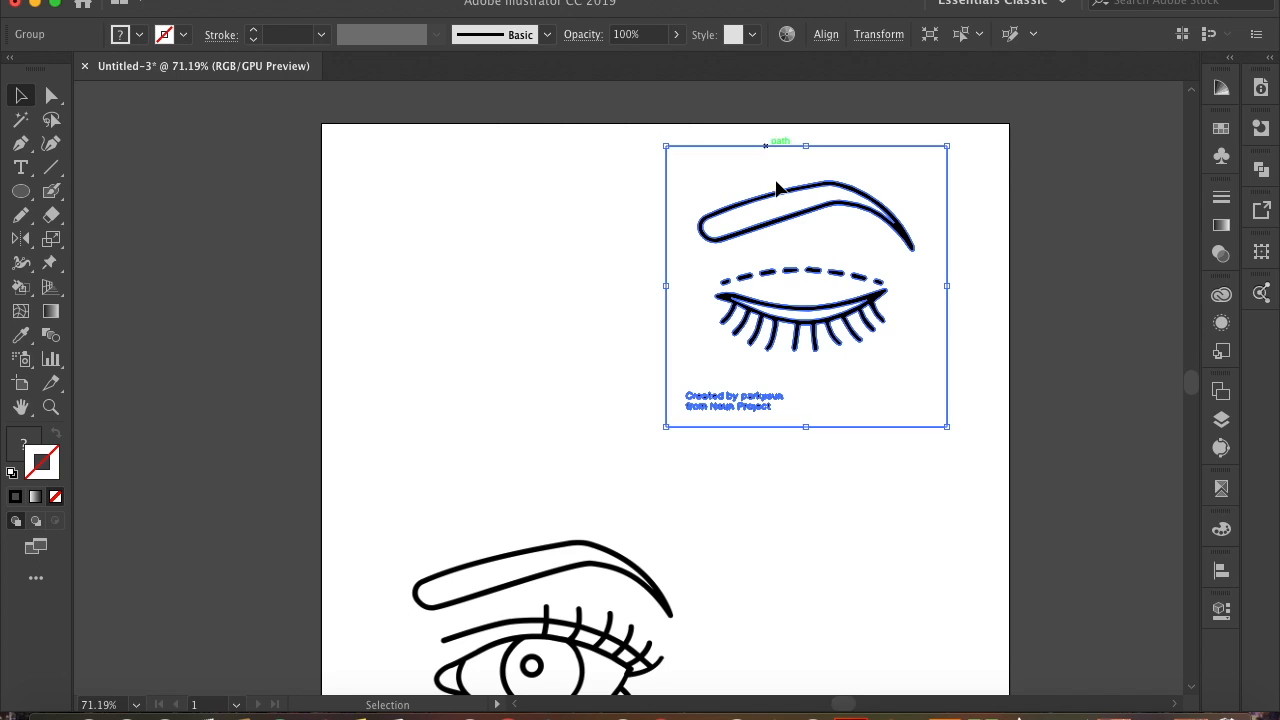
# - Isolate the traced closed-eye group and move its artwork slightly down and to the left on the artboard
pyautogui.scroll(5, 847, 327)
pyautogui.scroll(1, 840, 323)
pyautogui.press('super+shift+a')
pyautogui.scroll(-5, 811, 313)
pyautogui.doubleClick(686, 301)
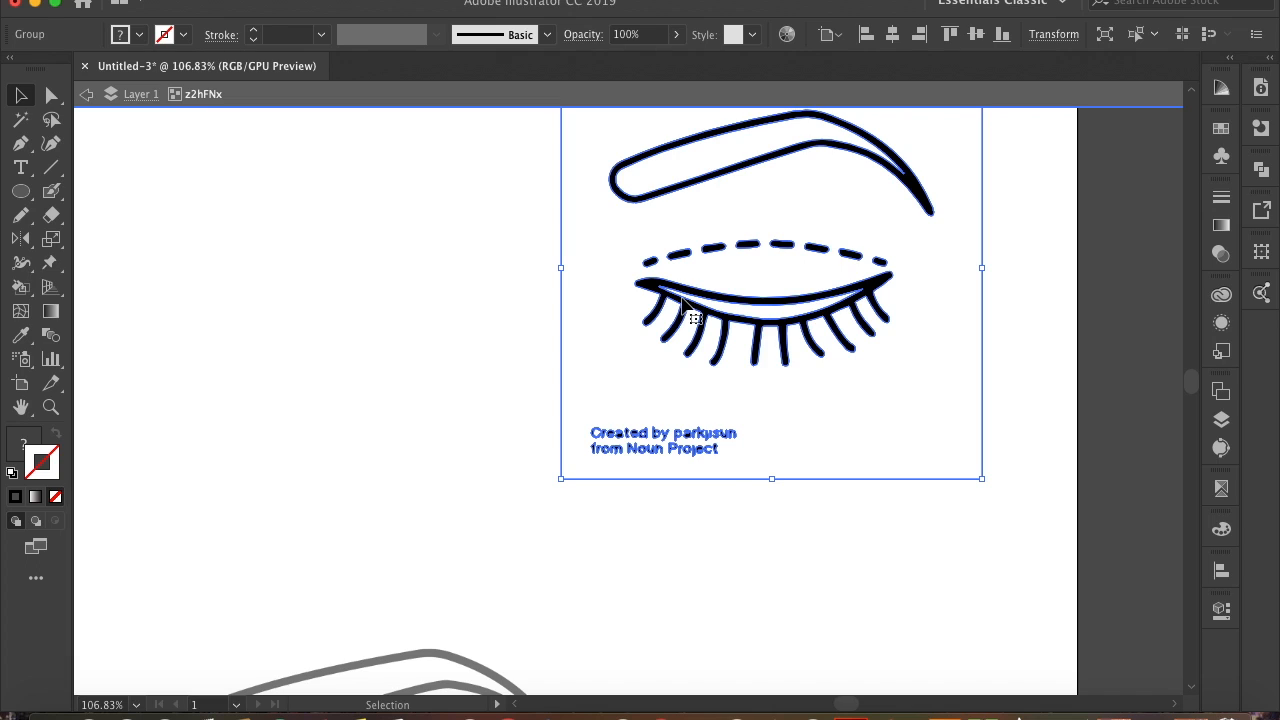
pyautogui.moveTo(704, 296); pyautogui.dragTo(666, 322)
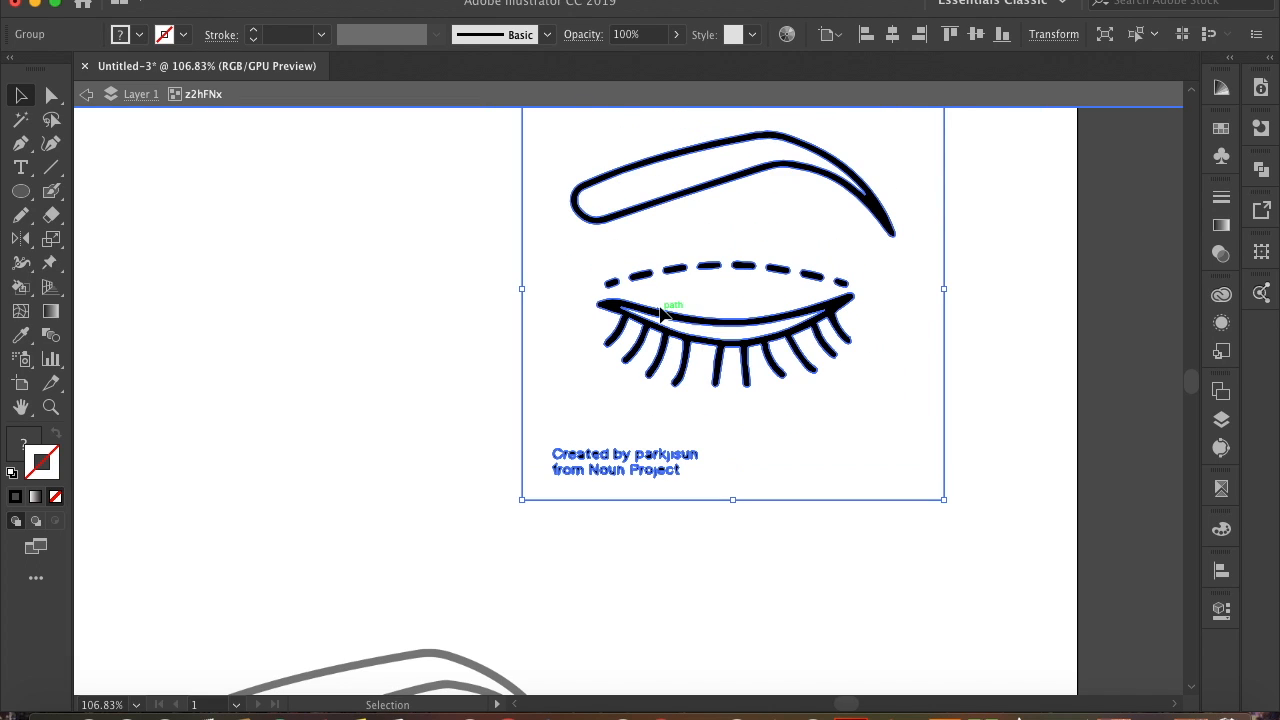
# - Ungroup the traced closed-eye artwork into separate paths and deselect it
pyautogui.rightClick(241, 62)
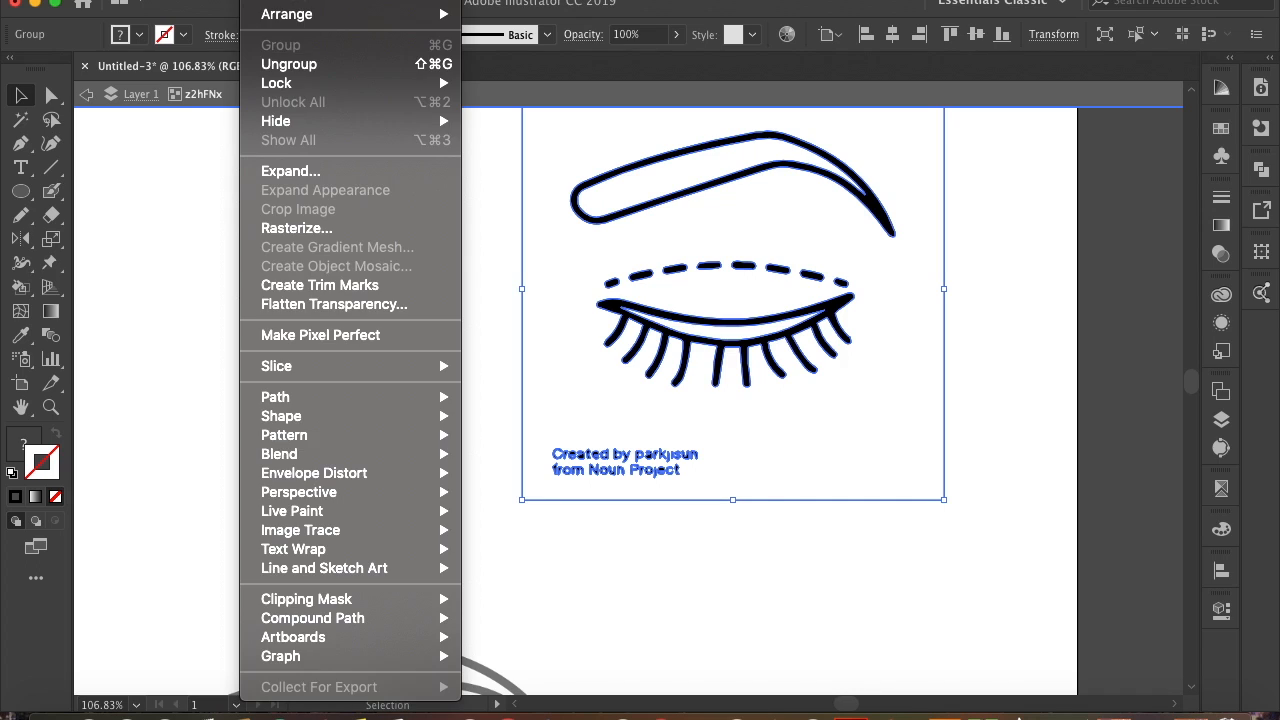
pyautogui.click(288, 64)
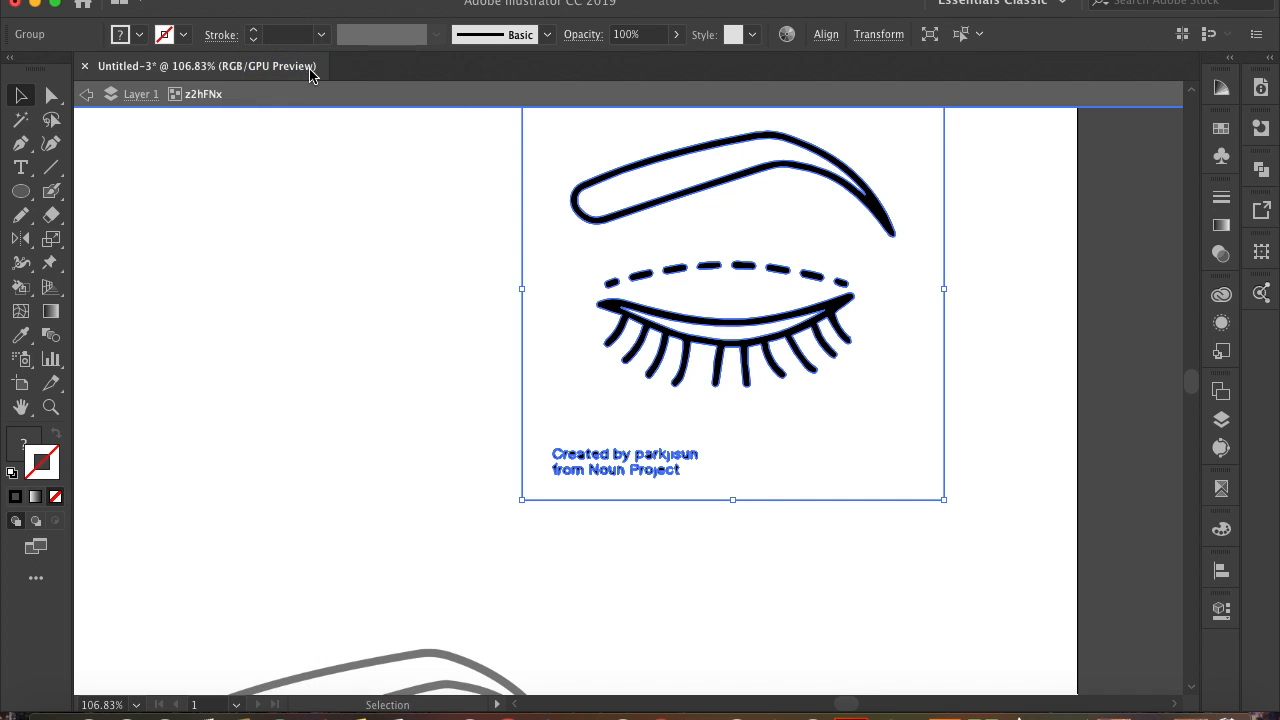
pyautogui.click(315, 287)
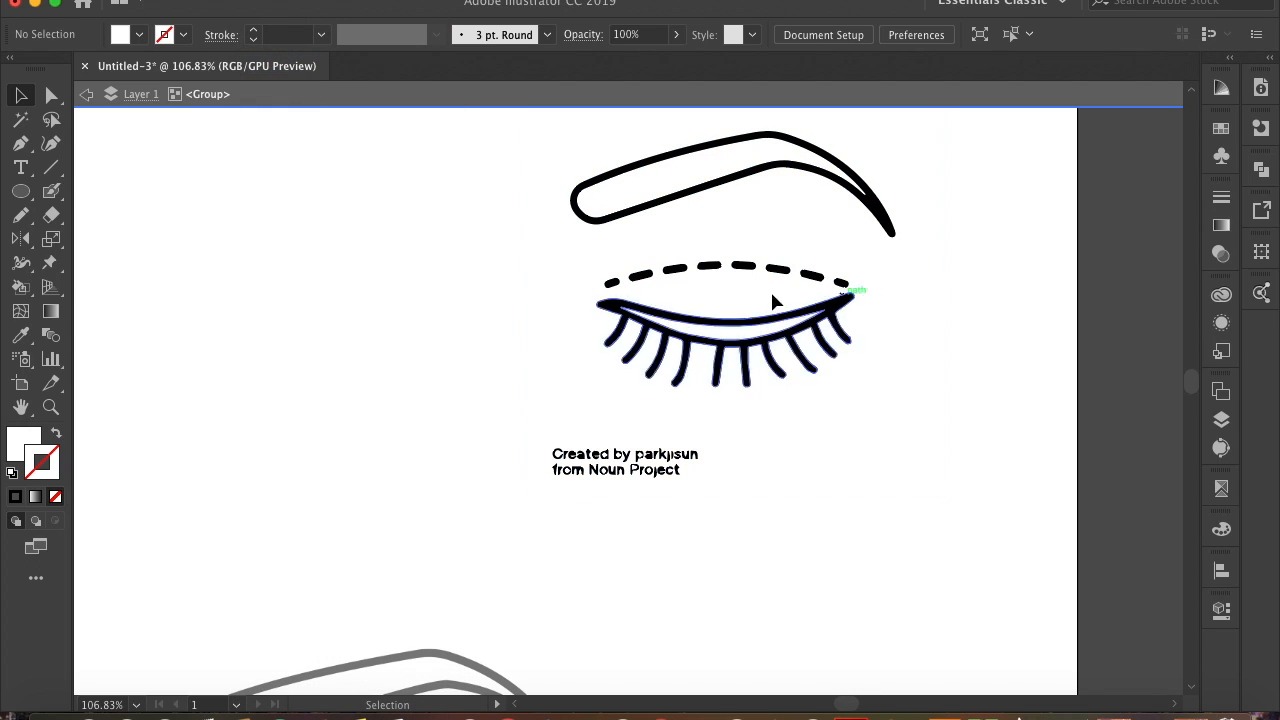
# - Try moving the closed lash line and its white inner shape down and to the right, and undo the moves
pyautogui.click(669, 317)
pyautogui.moveTo(666, 316); pyautogui.dragTo(700, 362)
pyautogui.press('super+z')
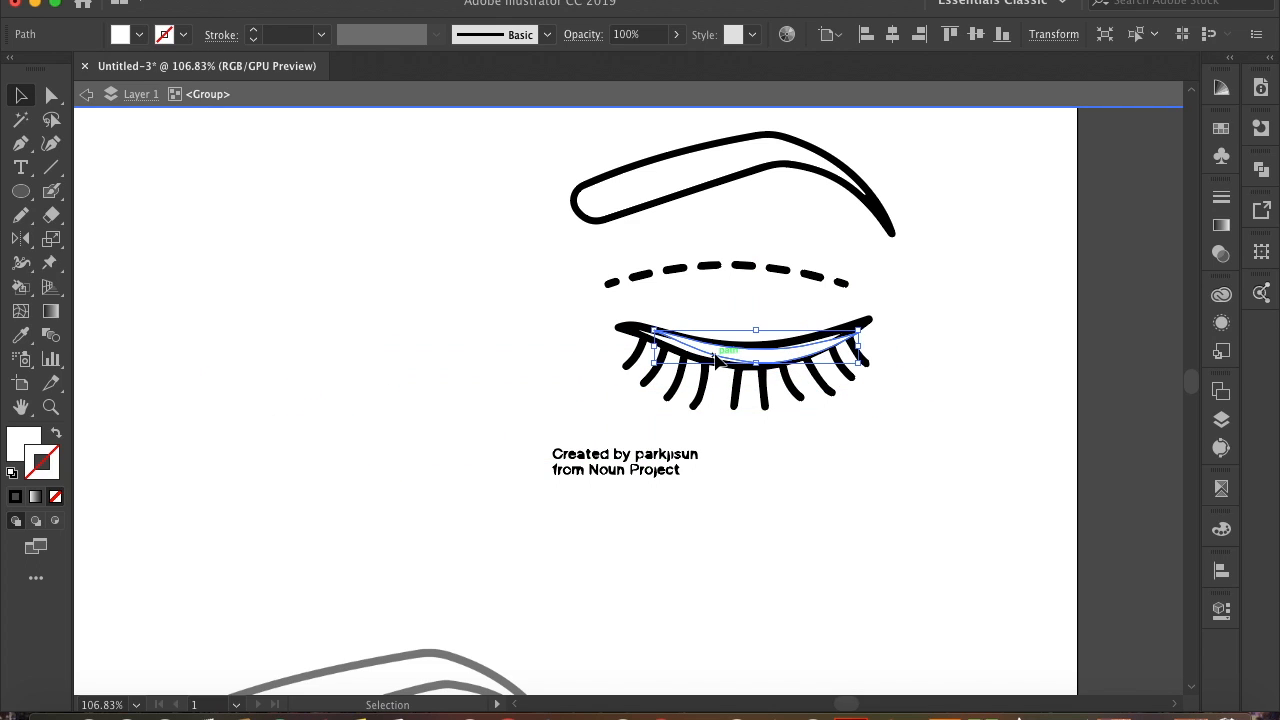
pyautogui.press('super+z')
pyautogui.press('super+shift+z')
pyautogui.press('super+shift+z')
pyautogui.press('super+8')
pyautogui.click(863, 491)
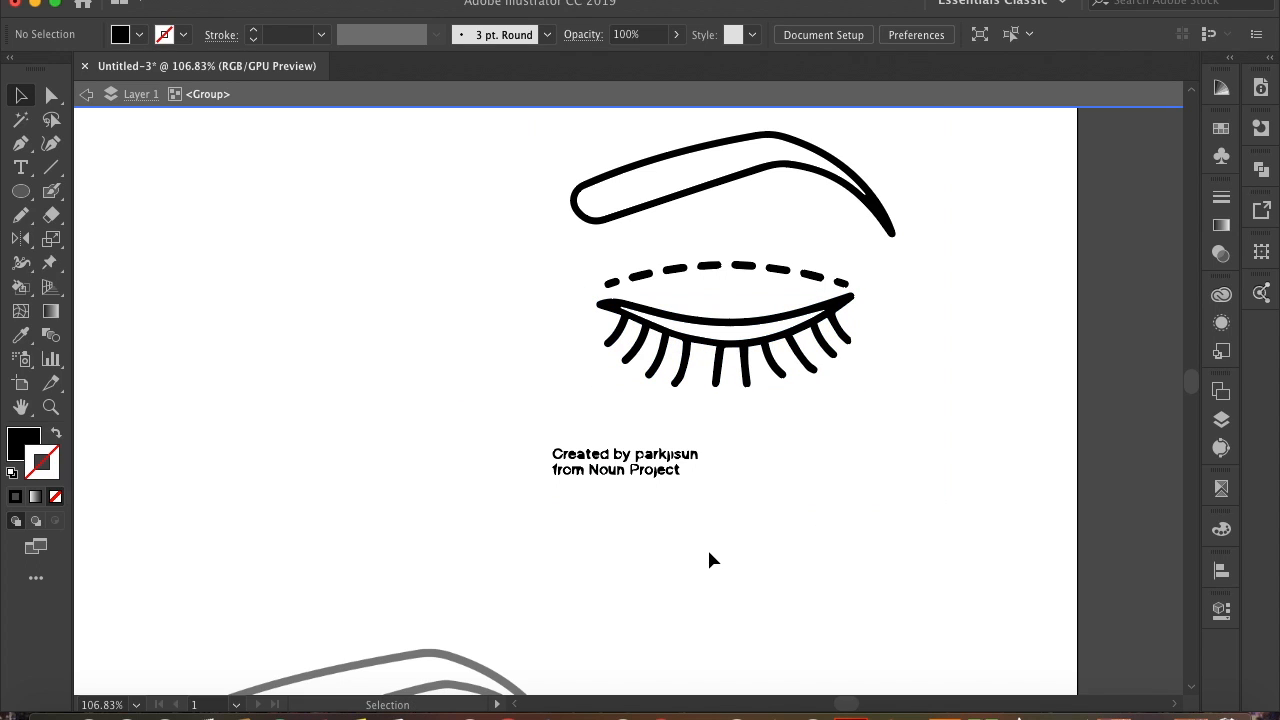
# - Isolate the letter C at the start of the credit text under the closed eye and delete it
pyautogui.click(527, 446)
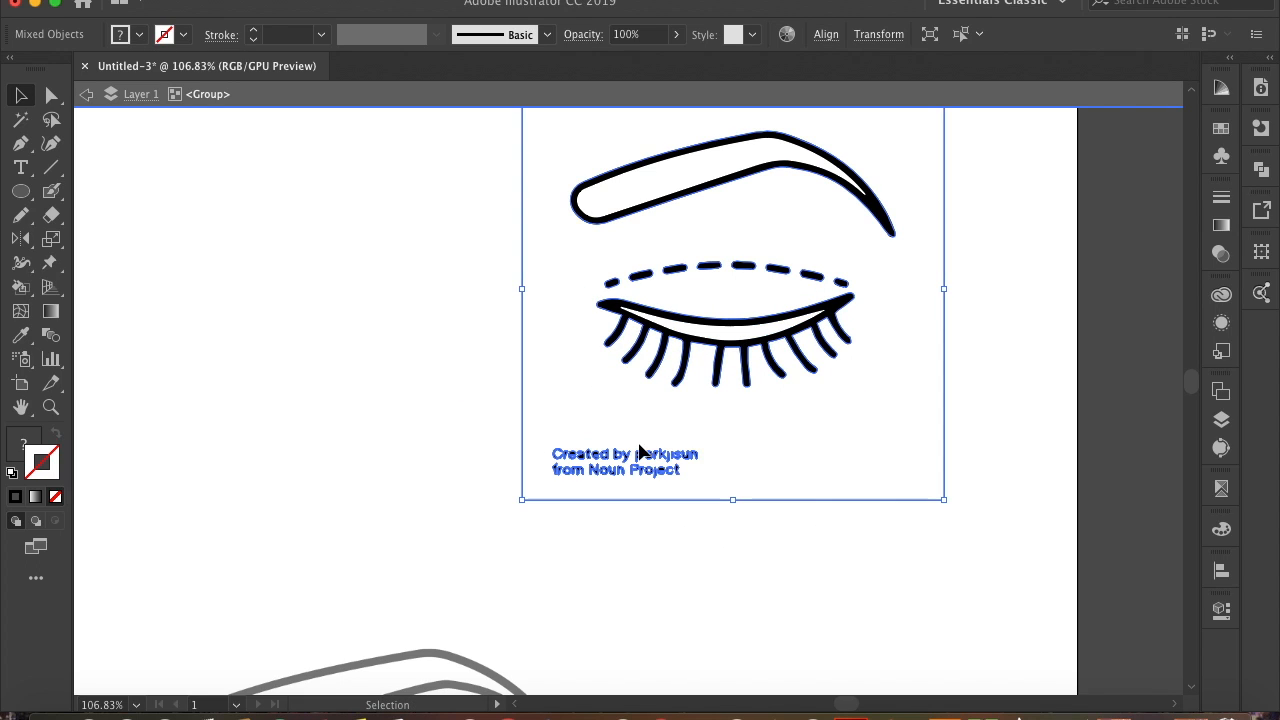
pyautogui.click(560, 420)
pyautogui.click(543, 453)
pyautogui.click(683, 481)
pyautogui.scroll(10, 685, 470)
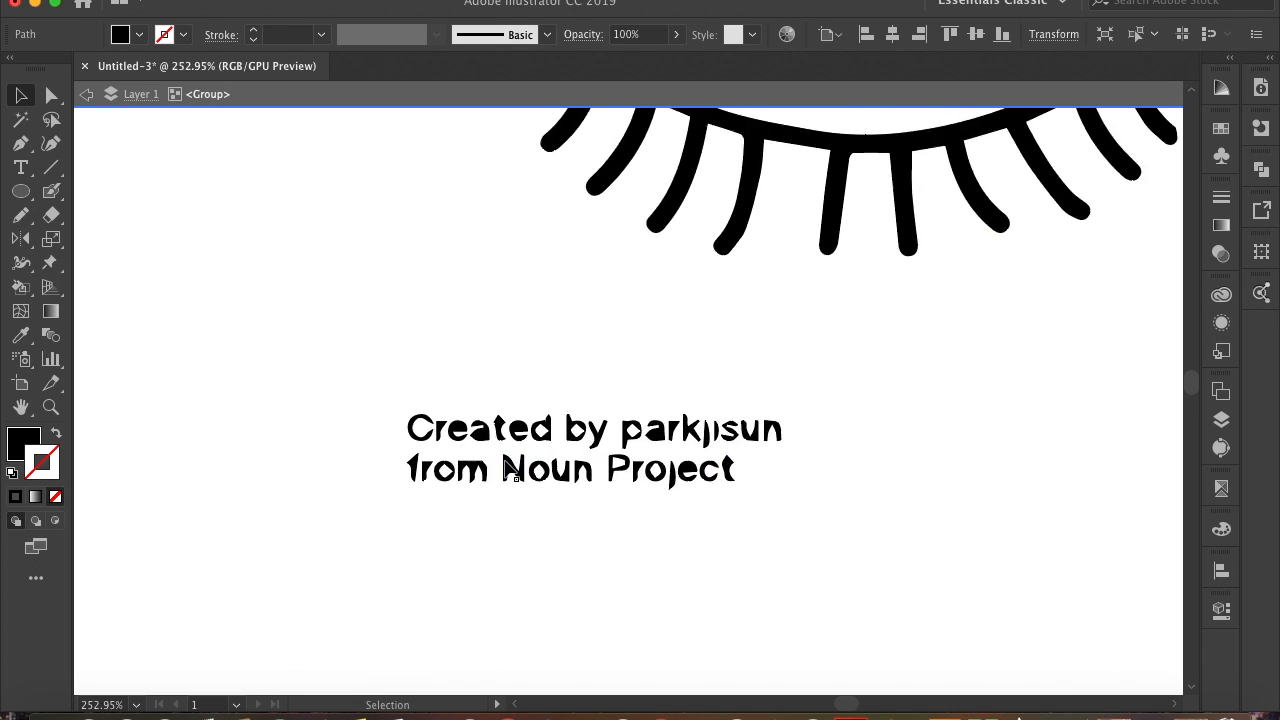
pyautogui.doubleClick(348, 404)
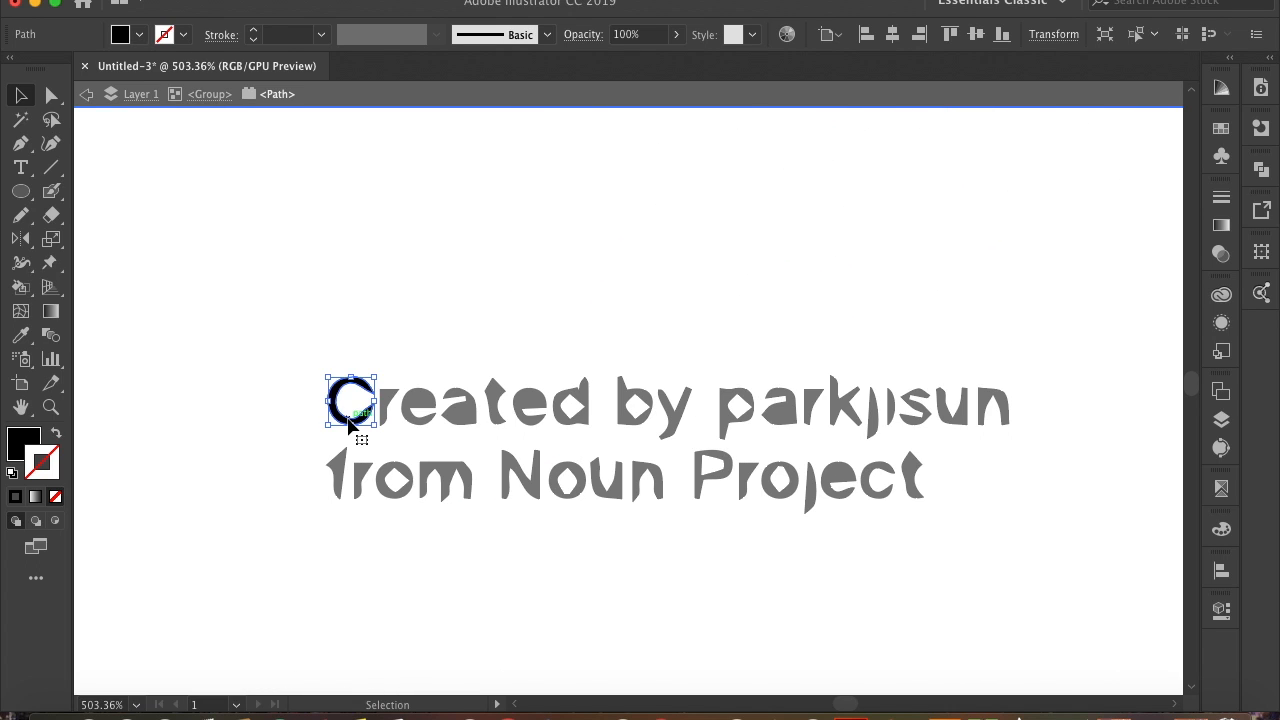
pyautogui.scroll(-11, 349, 421)
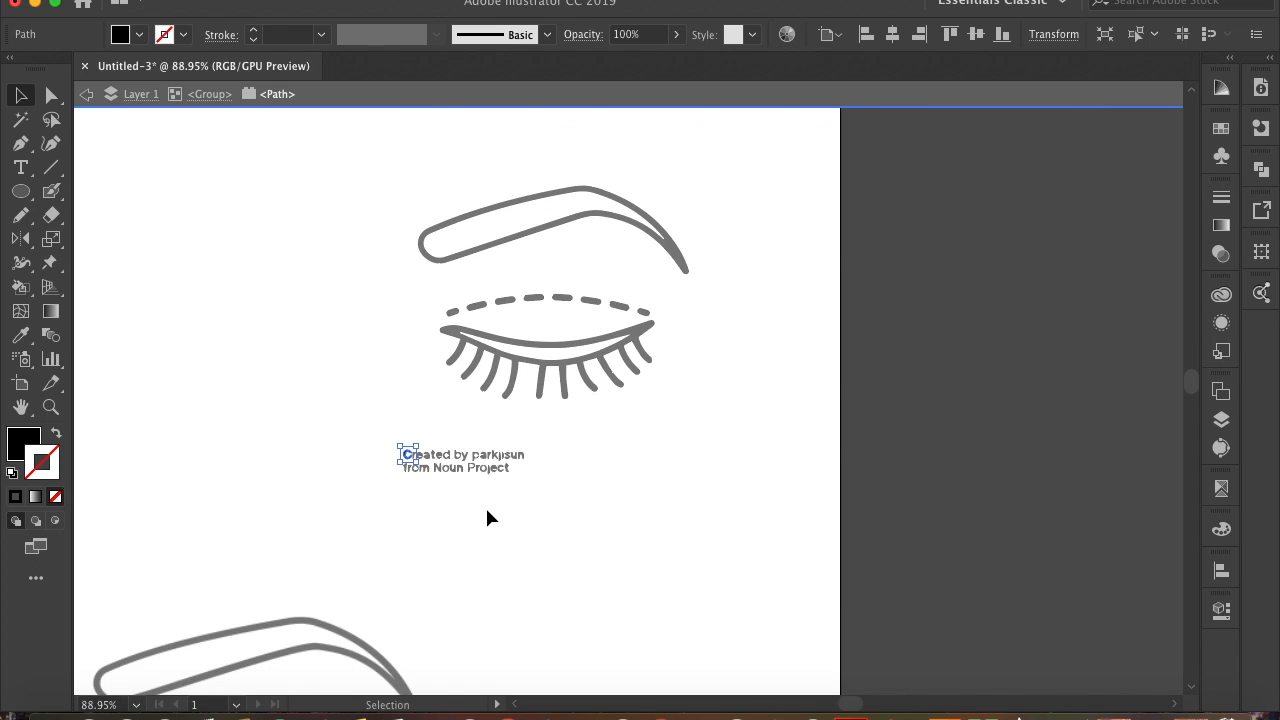
pyautogui.hscroll(-3, 487, 517)
pyautogui.scroll(7, 489, 466)
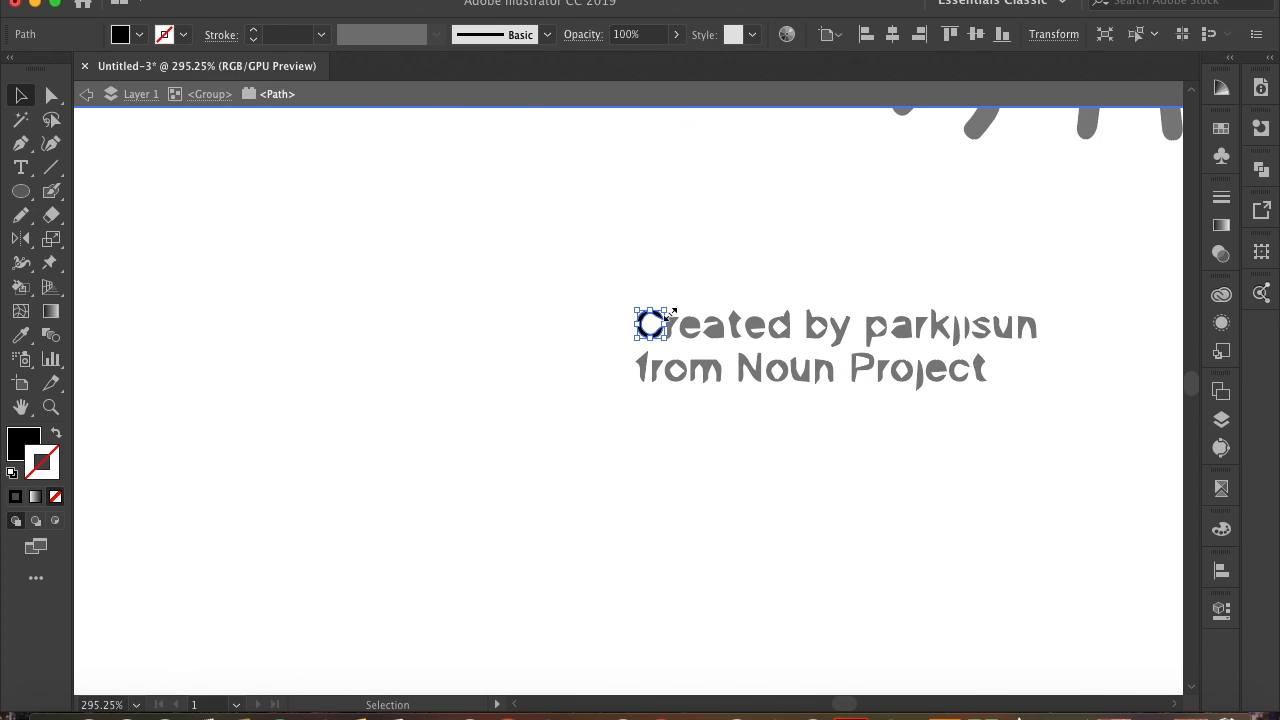
pyautogui.press('Delete')
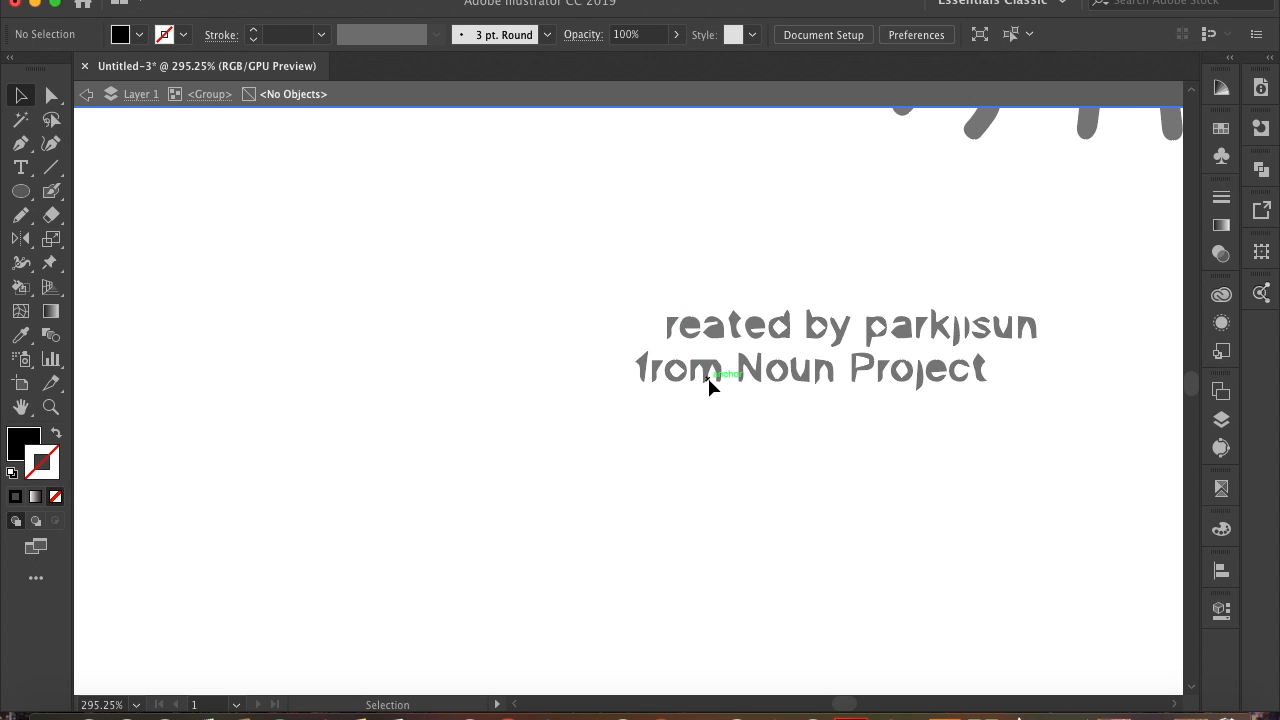
pyautogui.scroll(-5, 709, 383)
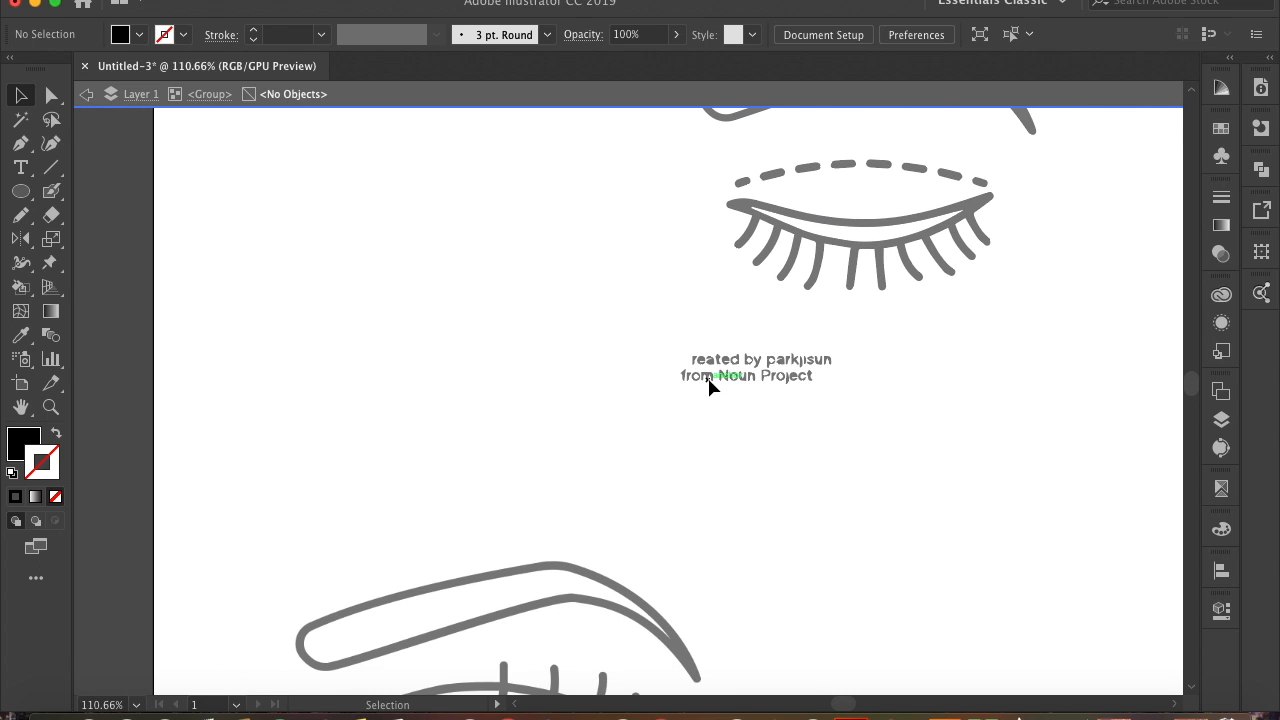
# - Try deleting the whole closed-eye group together with its credit text, and undo the deletion
pyautogui.click(806, 376)
pyautogui.scroll(6, 810, 377)
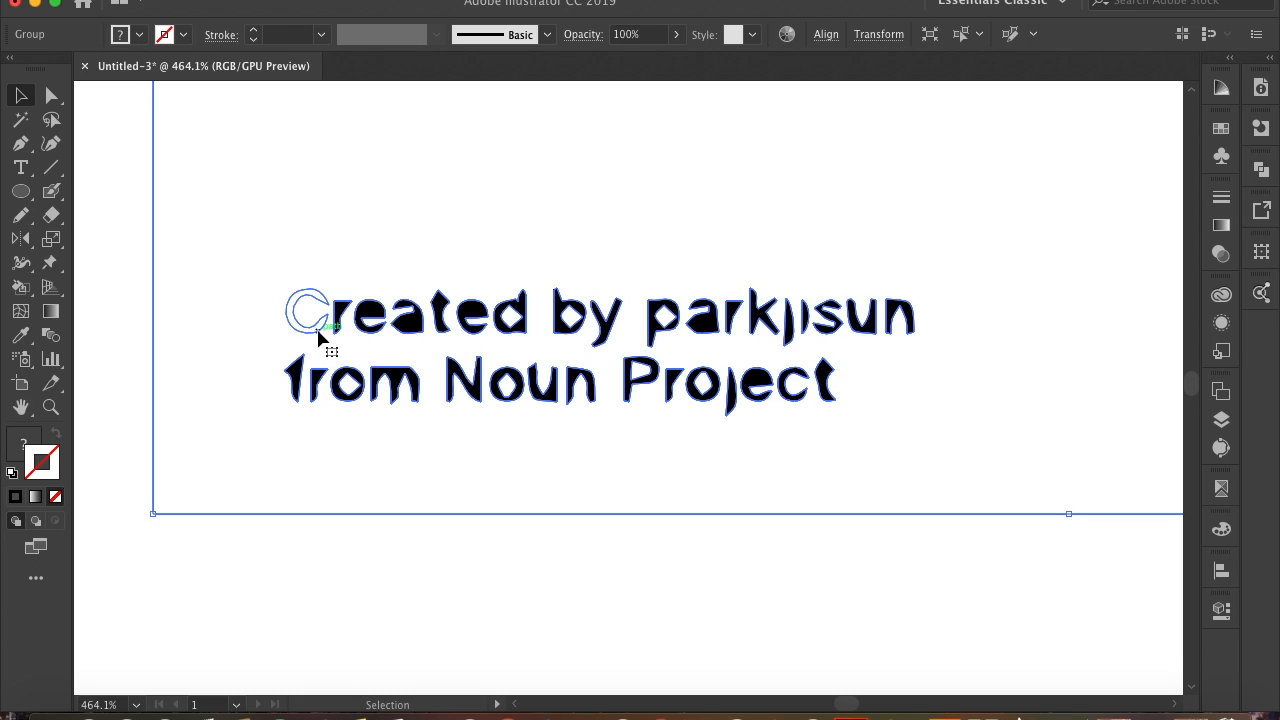
pyautogui.doubleClick(297, 517)
pyautogui.doubleClick(295, 461)
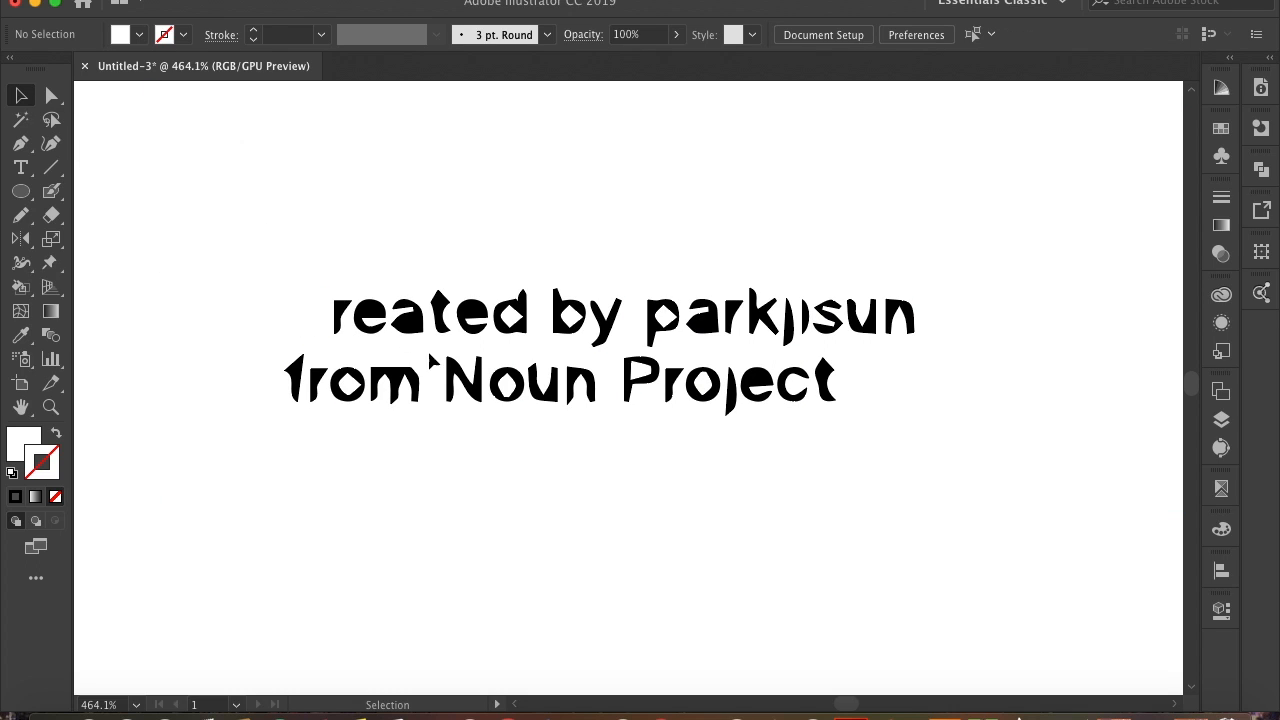
pyautogui.click(294, 309)
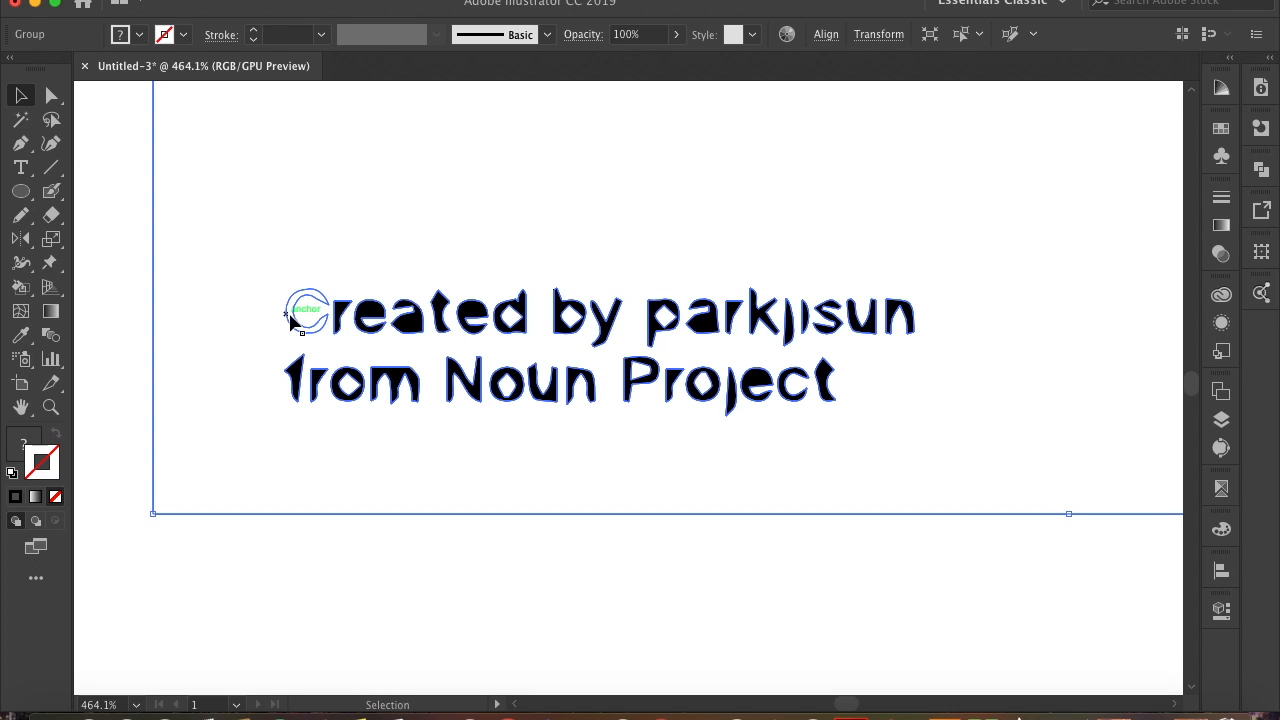
pyautogui.keyDown('shift'); pyautogui.click(338, 314); pyautogui.keyUp('shift')
pyautogui.keyDown('shift'); pyautogui.click(338, 314); pyautogui.keyUp('shift')
pyautogui.press('Delete')
pyautogui.scroll(-10, 338, 322)
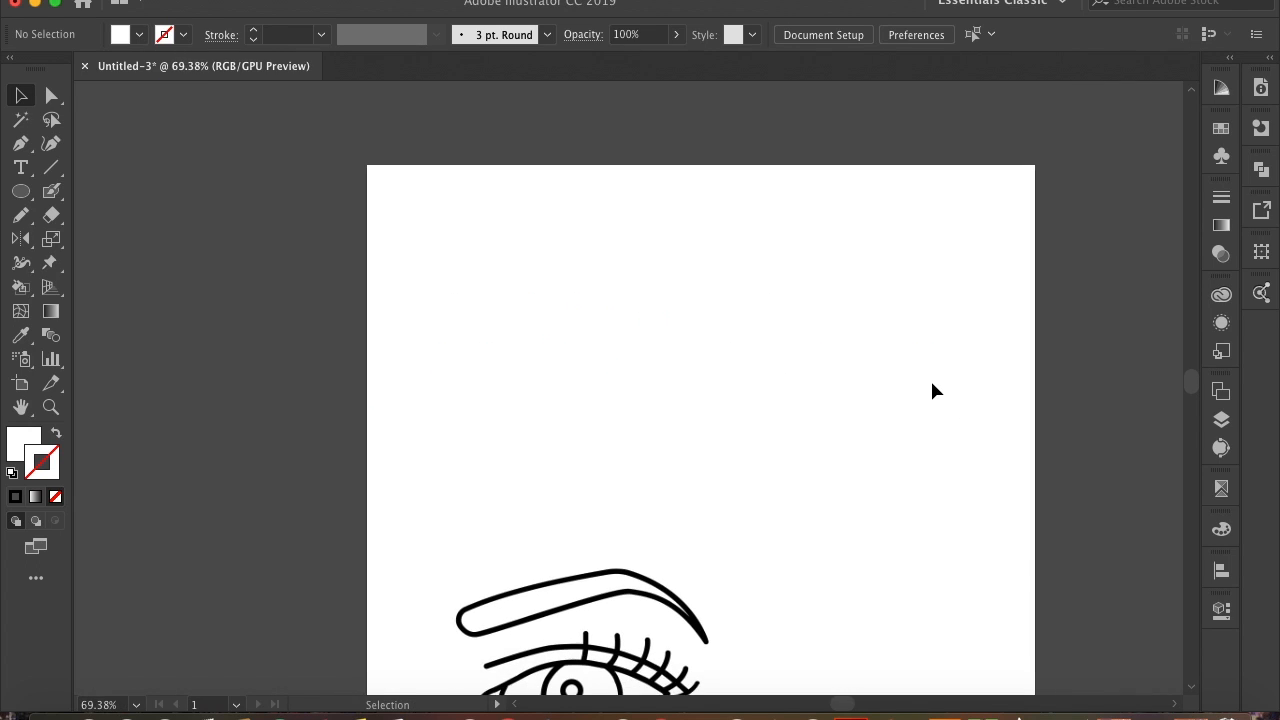
pyautogui.hotkey('ctrl', 'v')
pyautogui.click(906, 512)
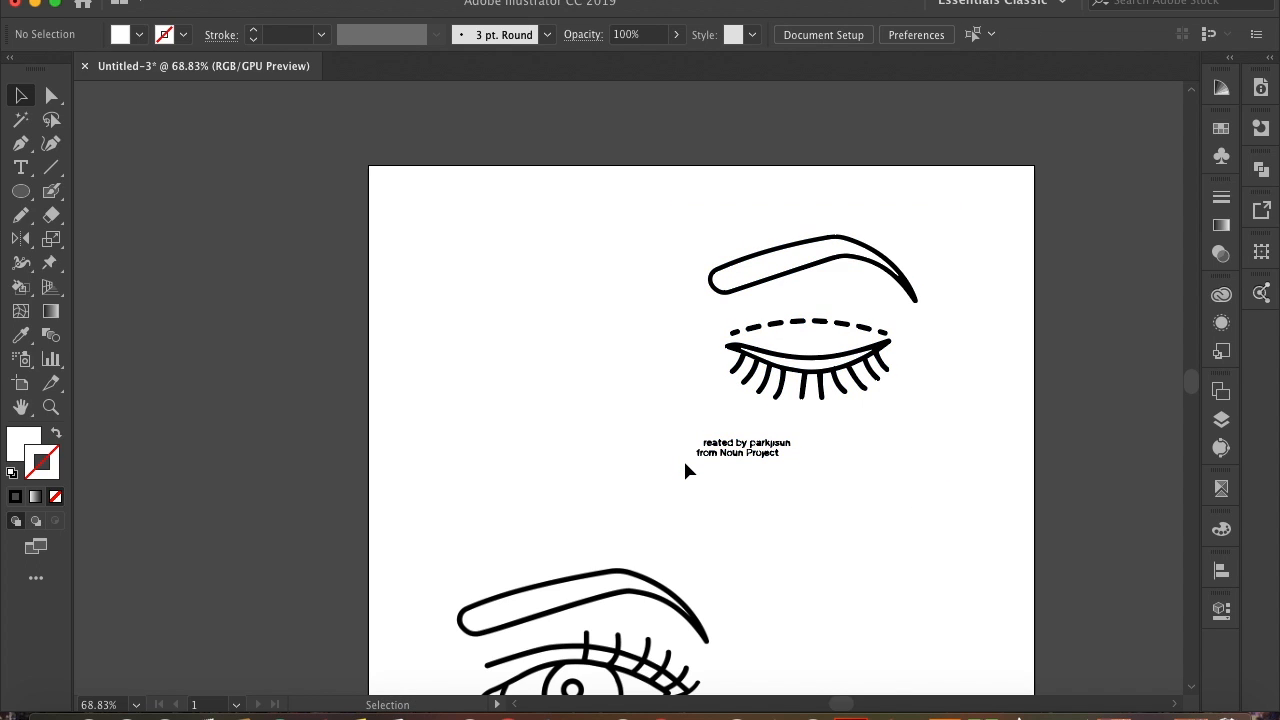
# - Isolate the traced closed-eye group and delete the letters f and r from "from" in the credit text
pyautogui.scroll(10, 686, 469)
pyautogui.click(782, 388)
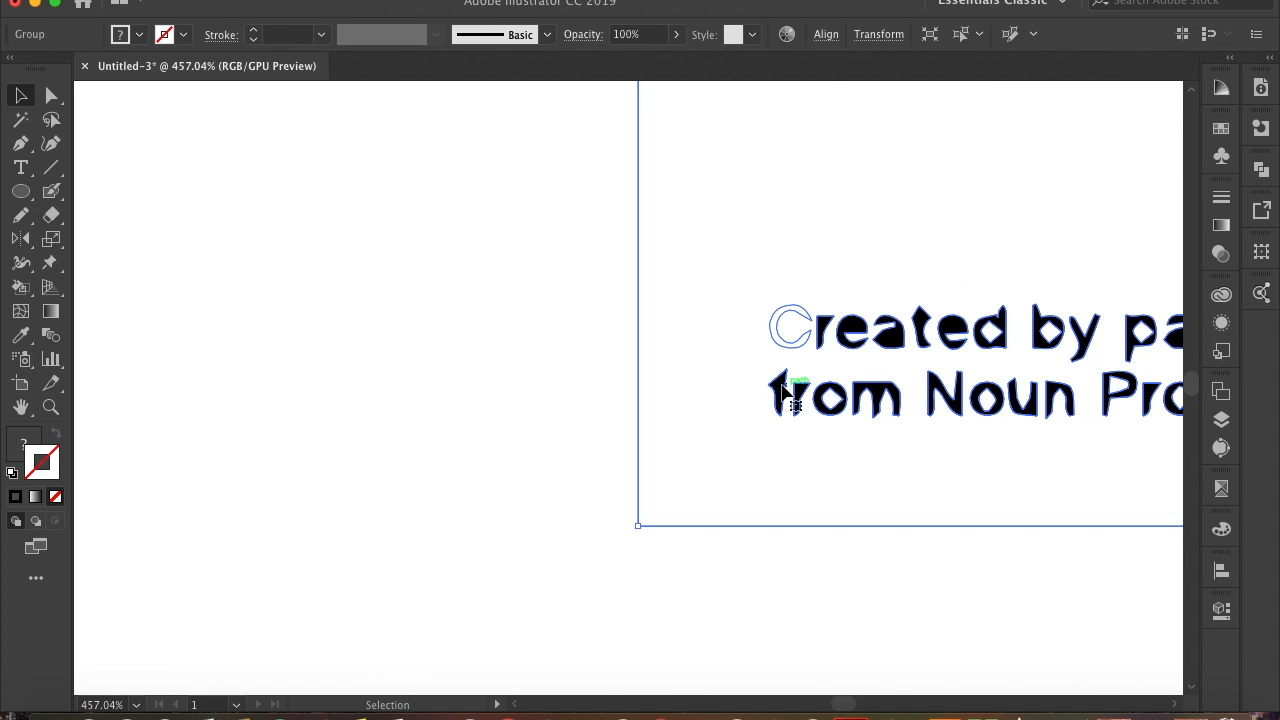
pyautogui.doubleClick(782, 388)
pyautogui.click(806, 400)
pyautogui.press('Delete')
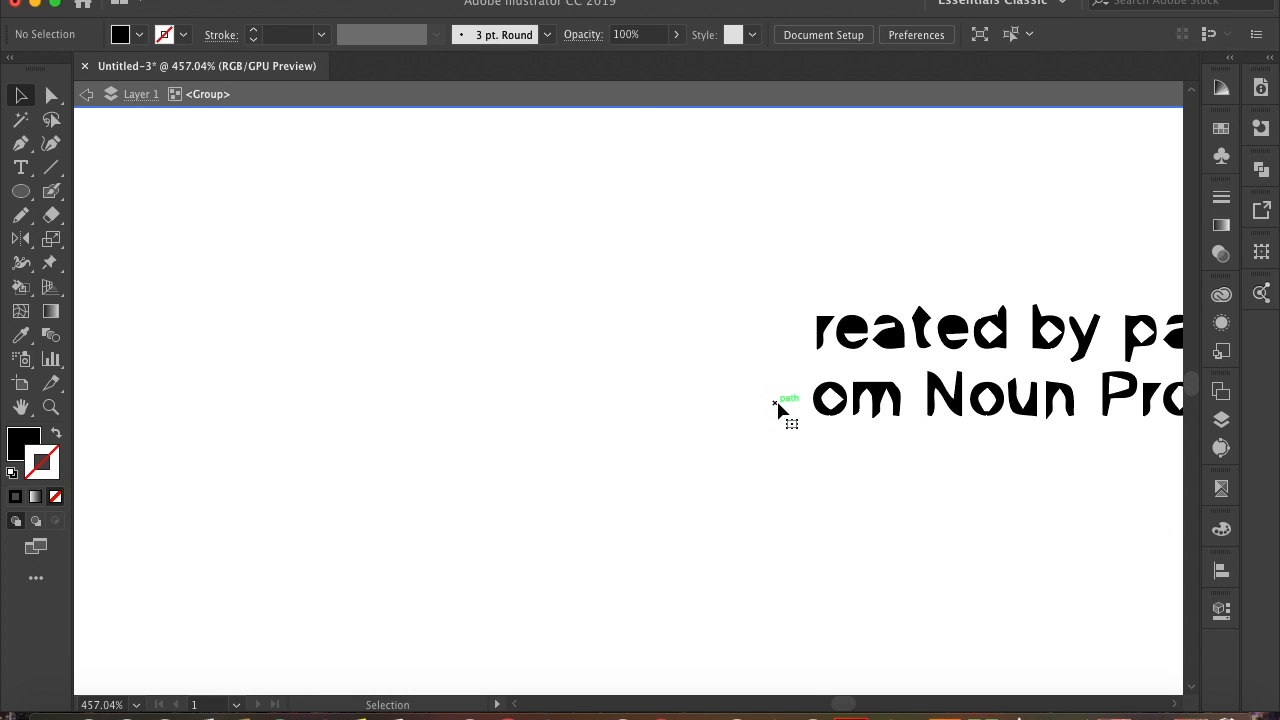
# - Delete the leftover white outlines of the f, r and C at the start of the two credit lines
pyautogui.hotkey('ctrl', 'a')
pyautogui.doubleClick(797, 403)
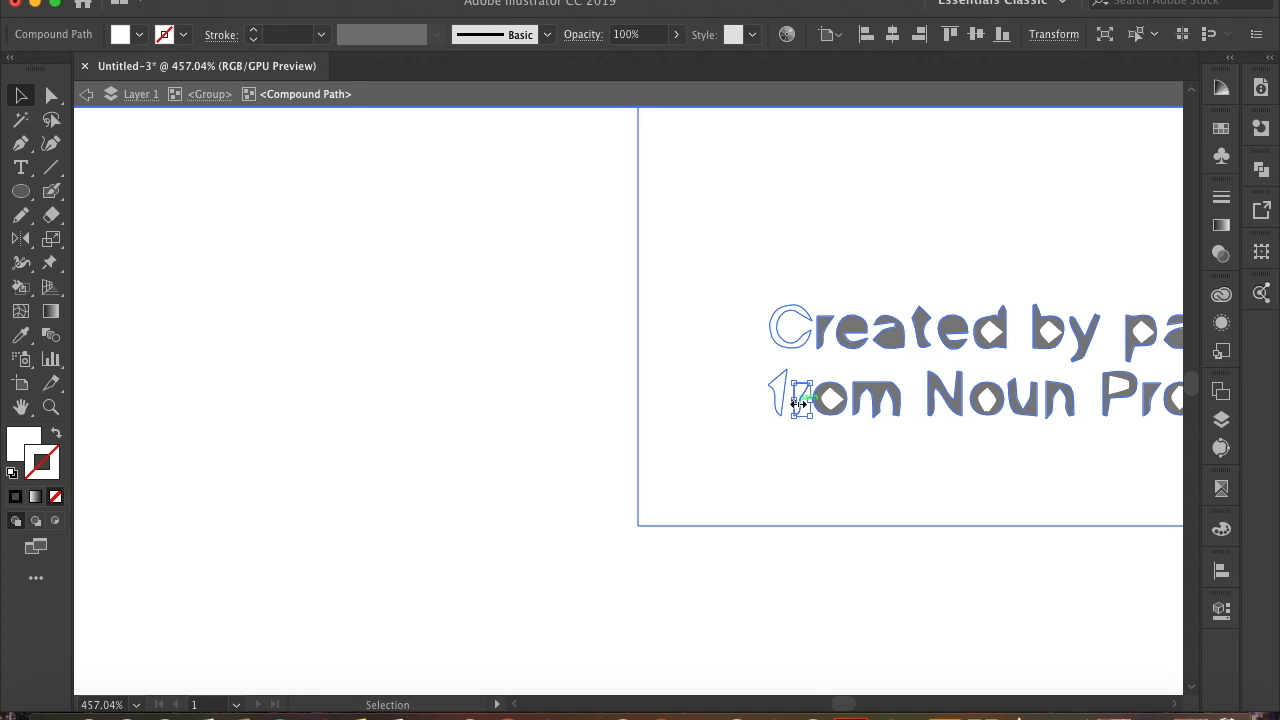
pyautogui.press('Delete')
pyautogui.click(777, 403)
pyautogui.press('Delete')
pyautogui.click(800, 349)
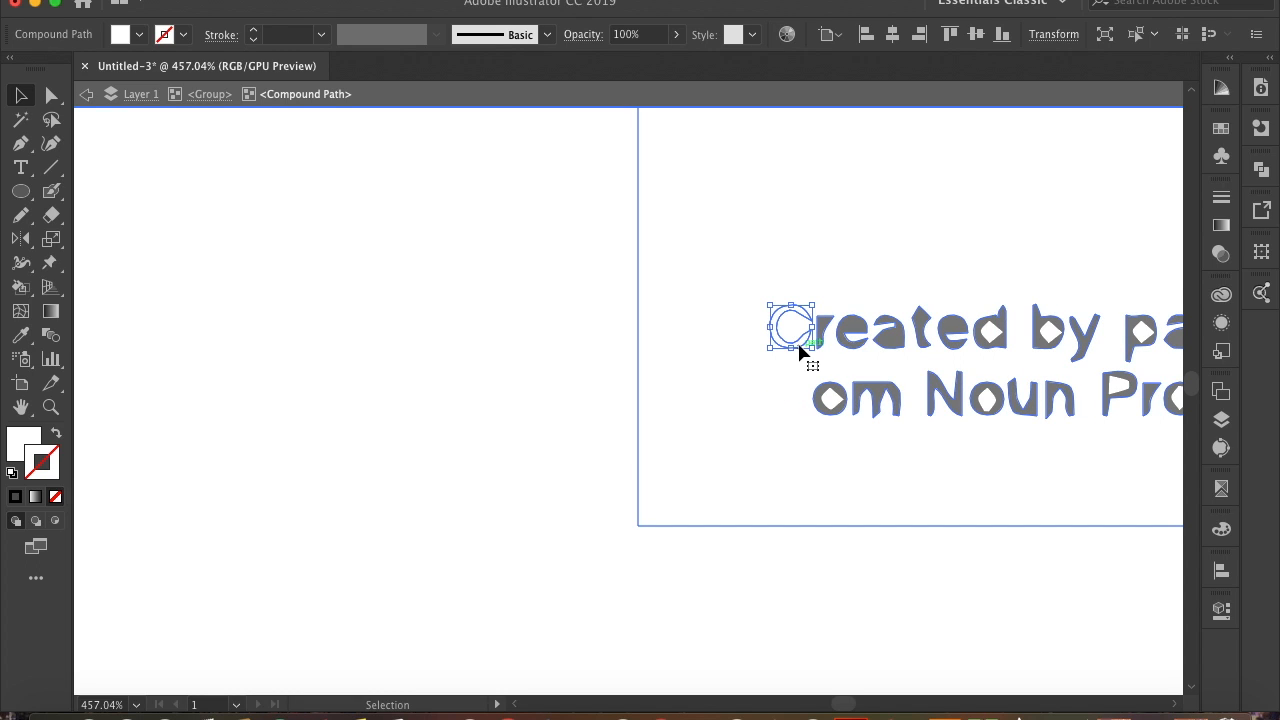
pyautogui.press('Delete')
pyautogui.click(822, 340)
pyautogui.press('Delete')
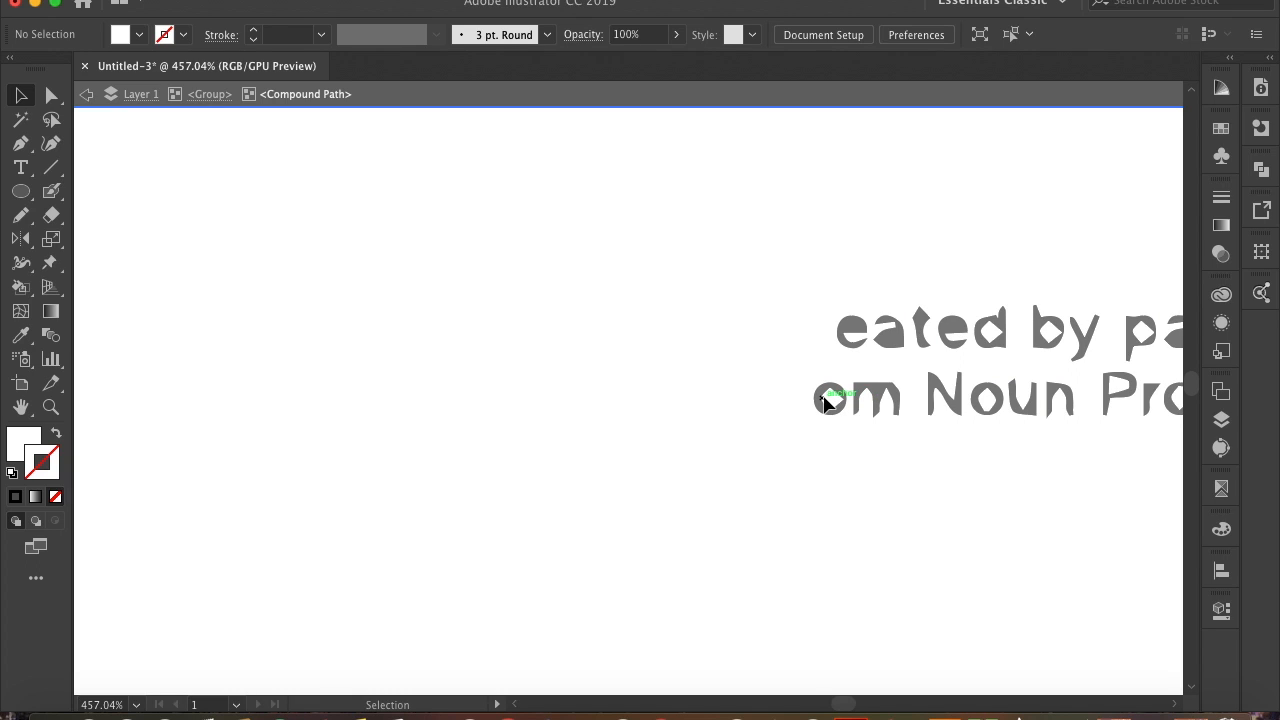
# - Return to the closed-eye group's isolation and delete the letter o from what is left of "from"
pyautogui.press('Escape')
pyautogui.click(820, 412)
pyautogui.doubleClick(820, 412)
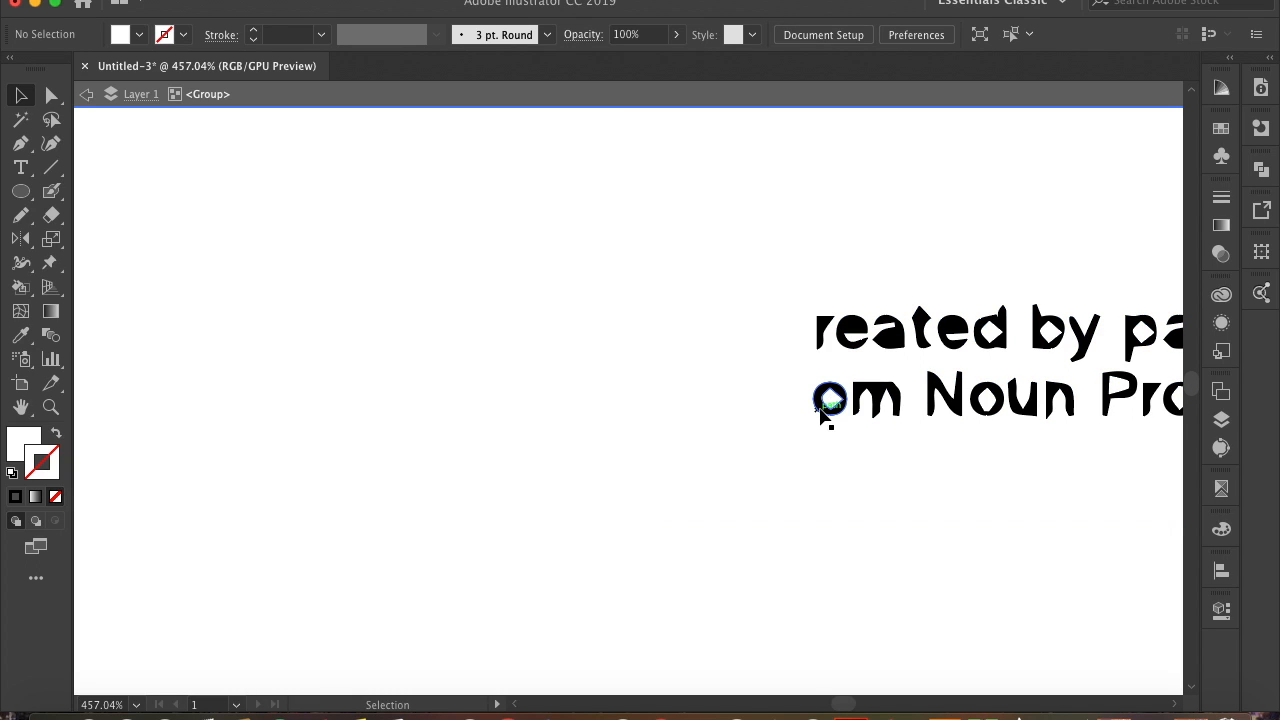
pyautogui.click(838, 399)
pyautogui.press('Delete')
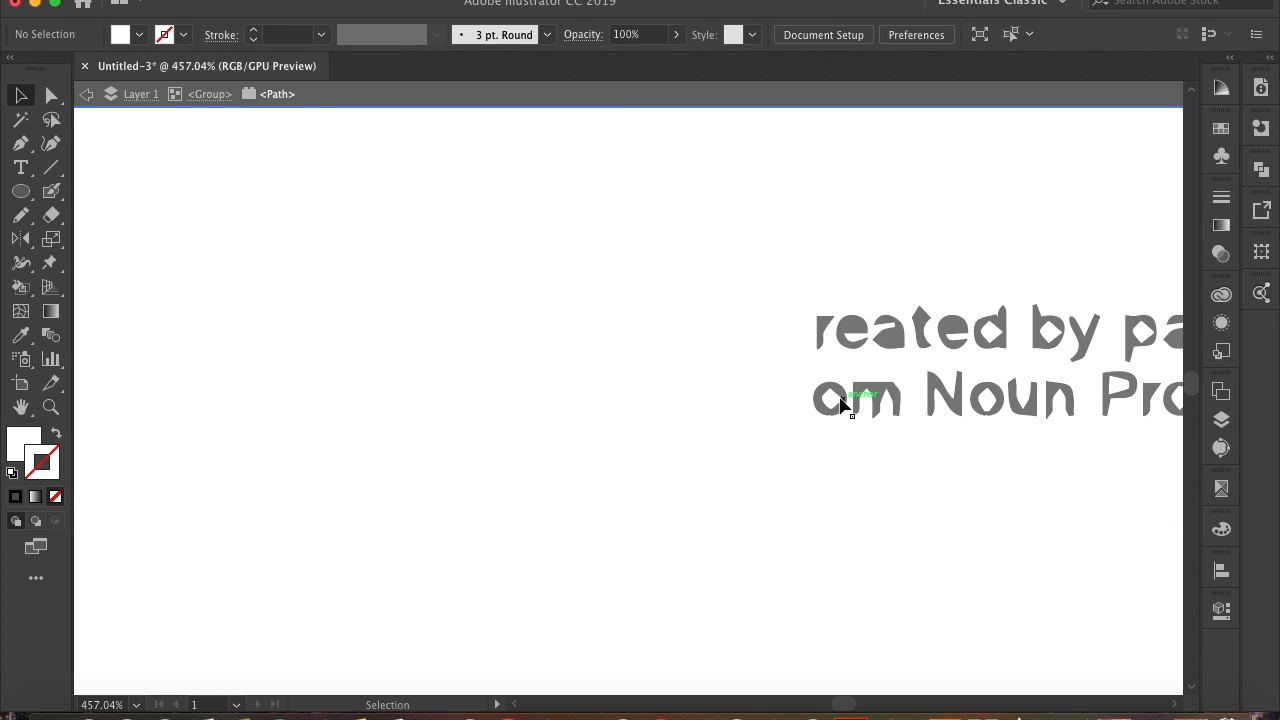
pyautogui.press('Escape')
pyautogui.click(835, 412)
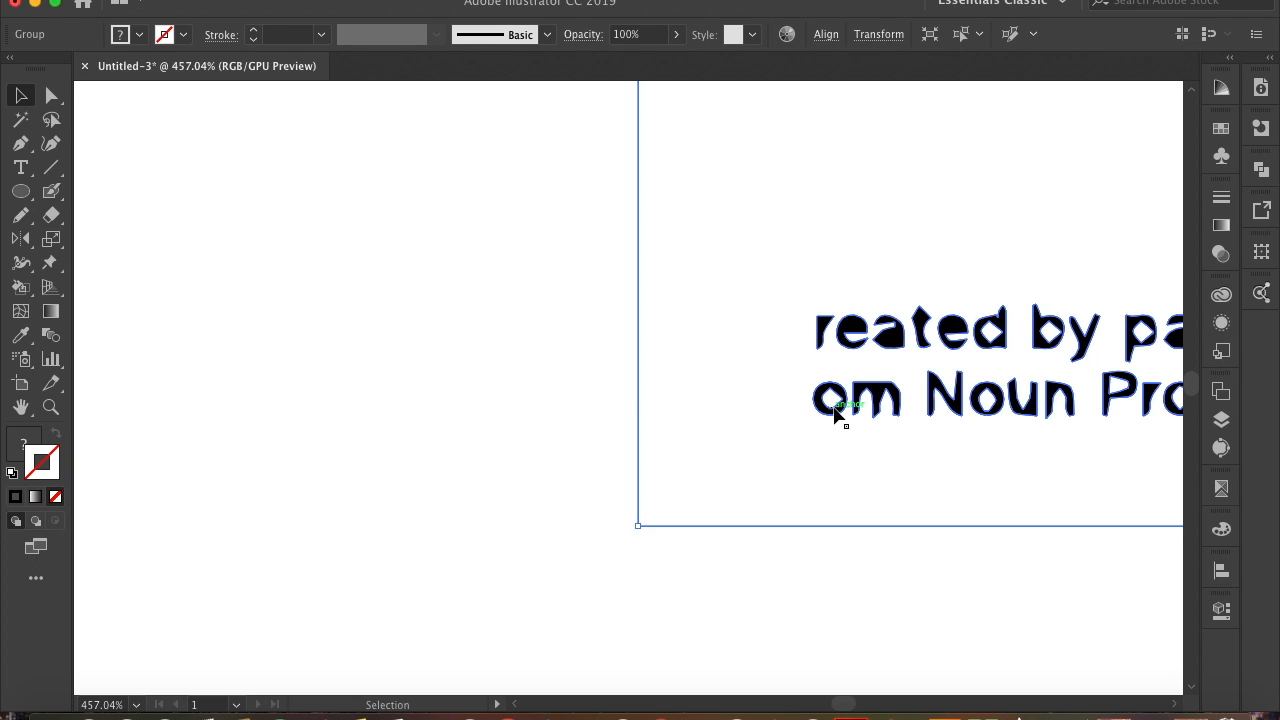
pyautogui.doubleClick(835, 412)
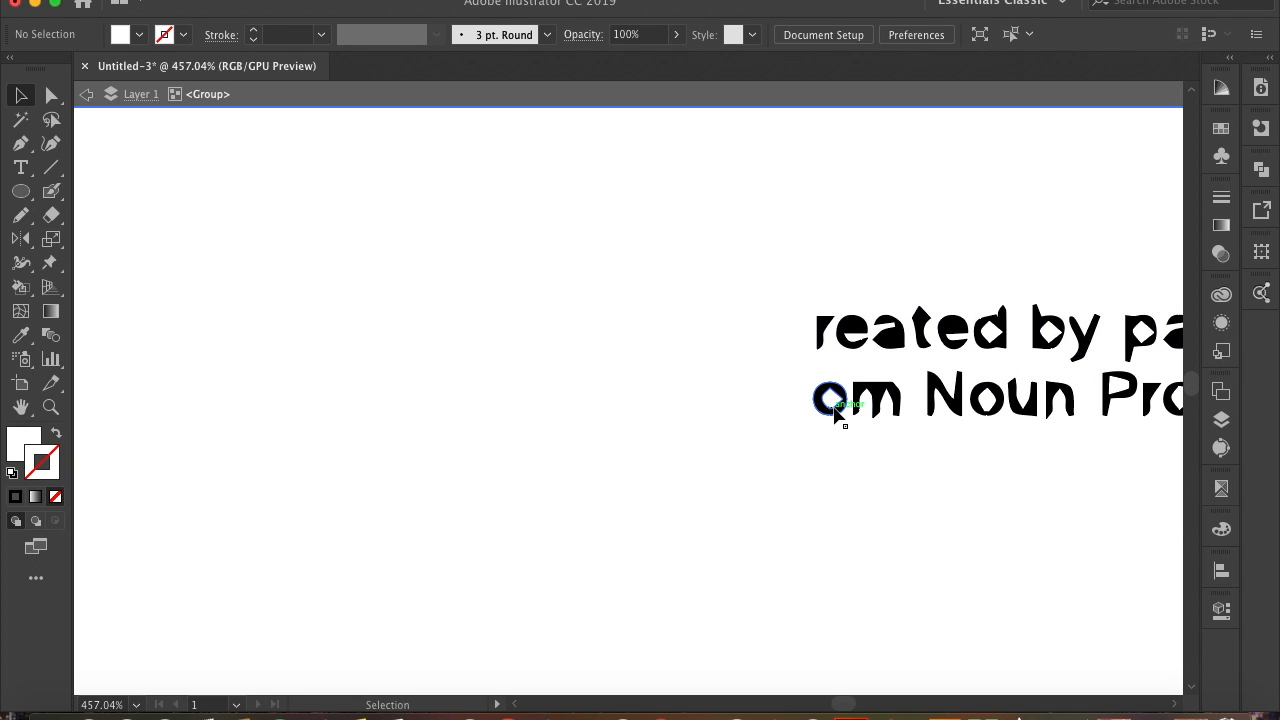
pyautogui.click(835, 412)
pyautogui.press('Delete')
# - Delete the letters r and e at the start of the upper credit line
pyautogui.scroll(-4, 903, 337)
pyautogui.click(871, 369)
pyautogui.click(866, 362)
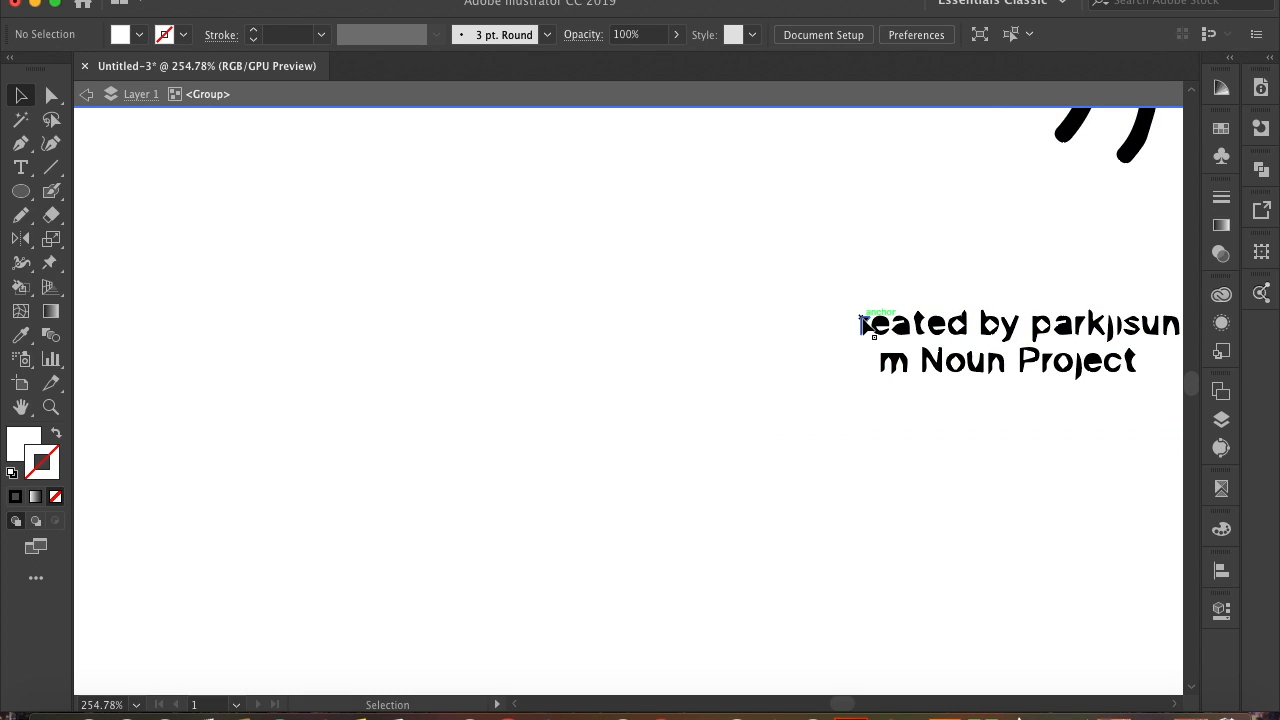
pyautogui.click(866, 325)
pyautogui.press('Delete')
pyautogui.click(878, 326)
pyautogui.press('Delete')
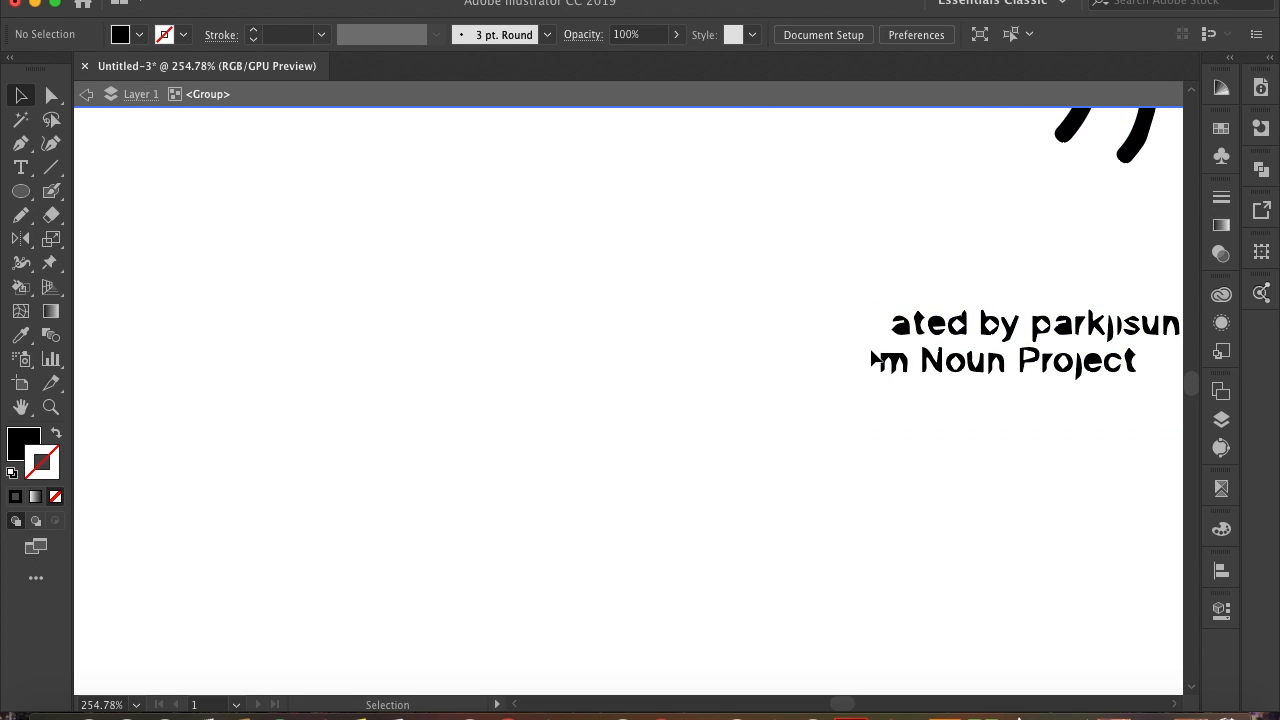
# - Delete the m that remains of "from" and the letters a and t of "Created"
pyautogui.click(896, 364)
pyautogui.press('Delete')
pyautogui.click(900, 323)
pyautogui.press('Delete')
pyautogui.click(917, 322)
pyautogui.press('Delete')
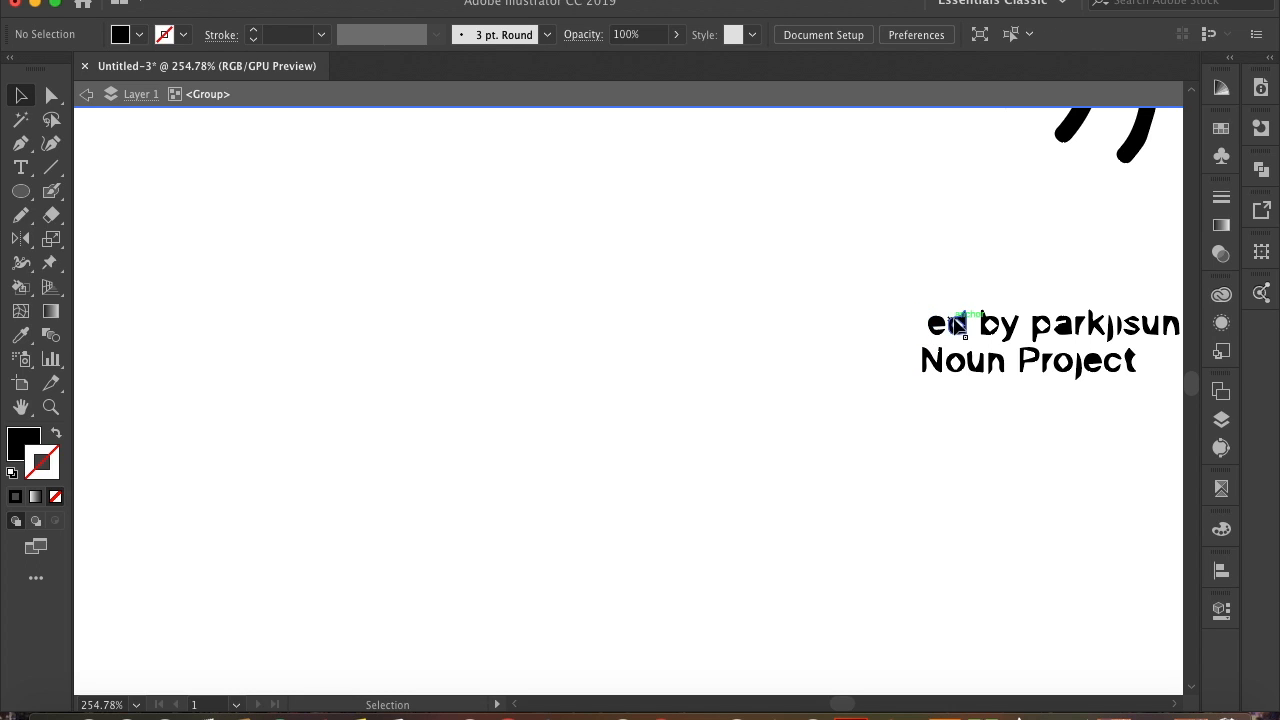
# - Delete the second e of "Created" and the letters N and o of "Noun"
pyautogui.click(936, 325)
pyautogui.press('Delete')
pyautogui.click(930, 362)
pyautogui.press('Delete')
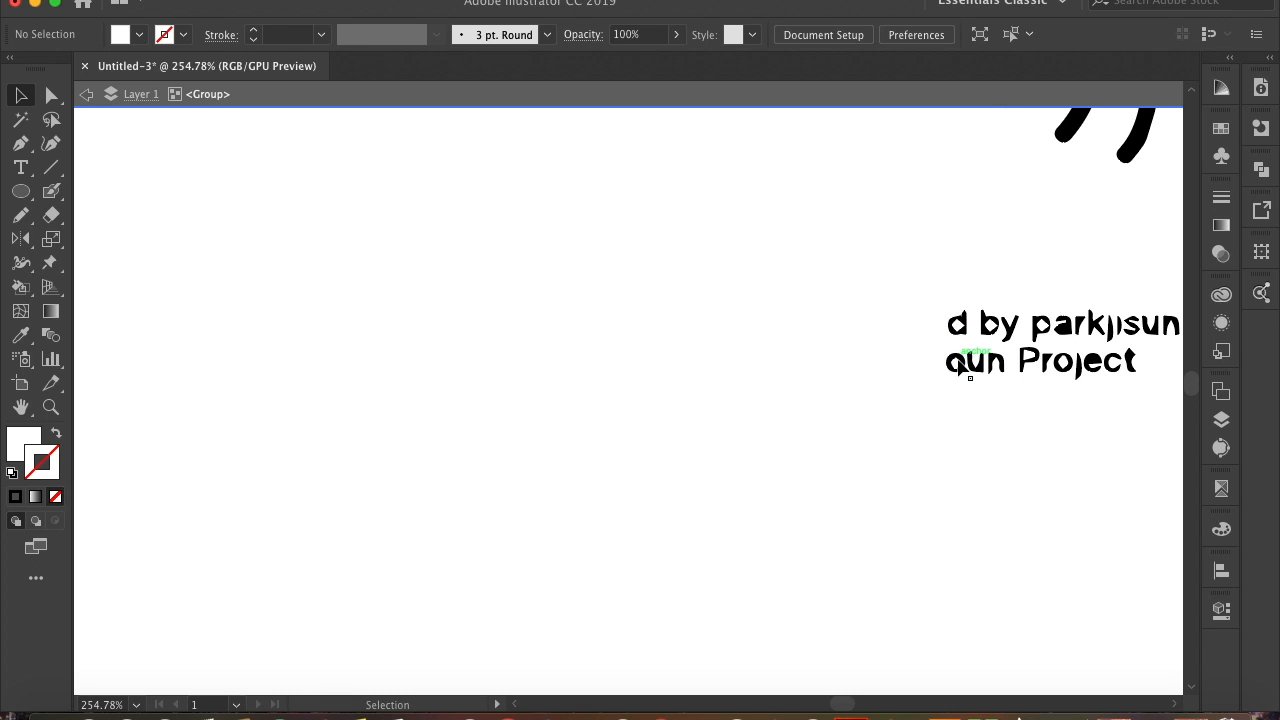
pyautogui.click(958, 365)
pyautogui.press('Delete')
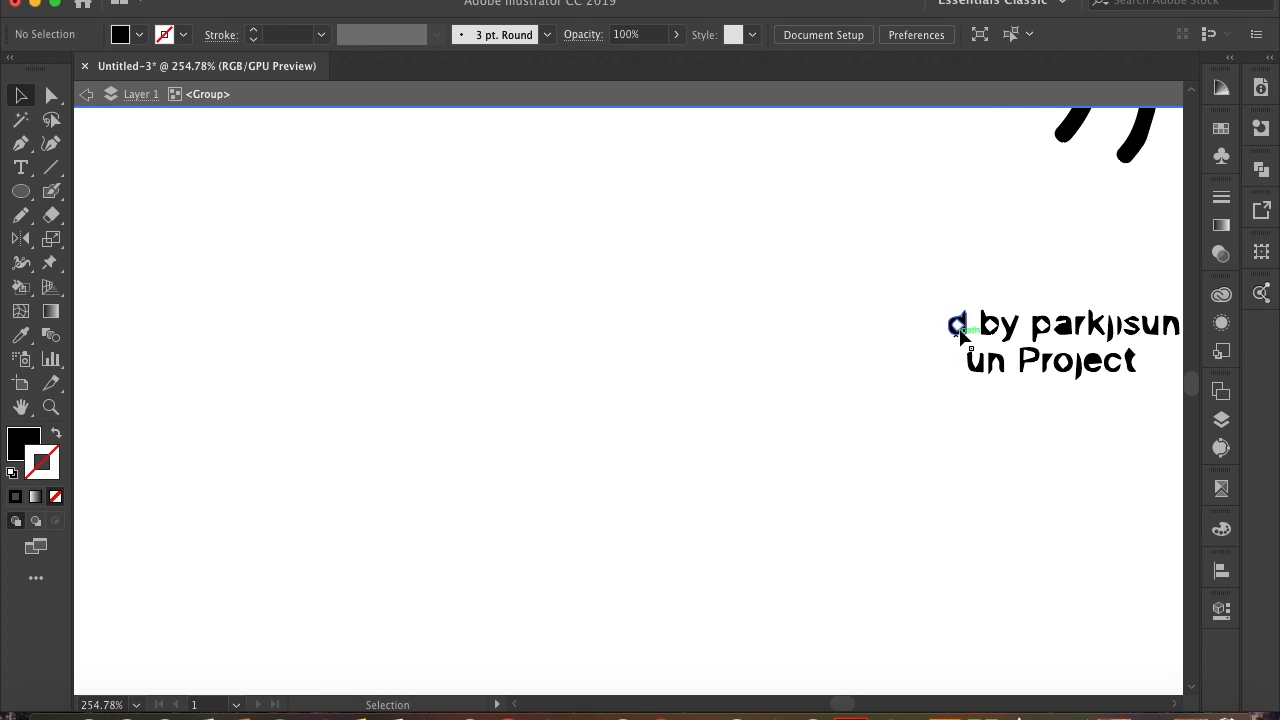
# - Delete the d of "Created", the b of "by" and the u of "Noun"
pyautogui.click(965, 336)
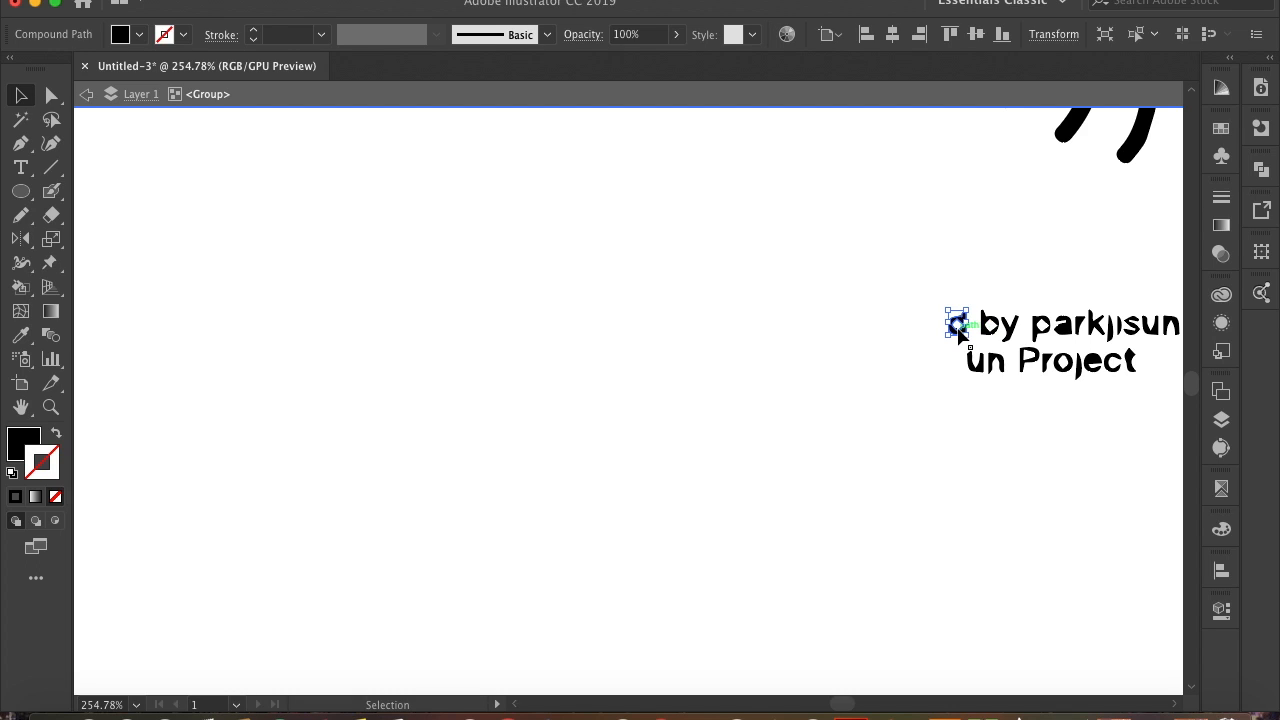
pyautogui.click(957, 326)
pyautogui.click(956, 321)
pyautogui.press('Delete')
pyautogui.click(988, 324)
pyautogui.press('Delete')
pyautogui.click(975, 370)
pyautogui.press('Delete')
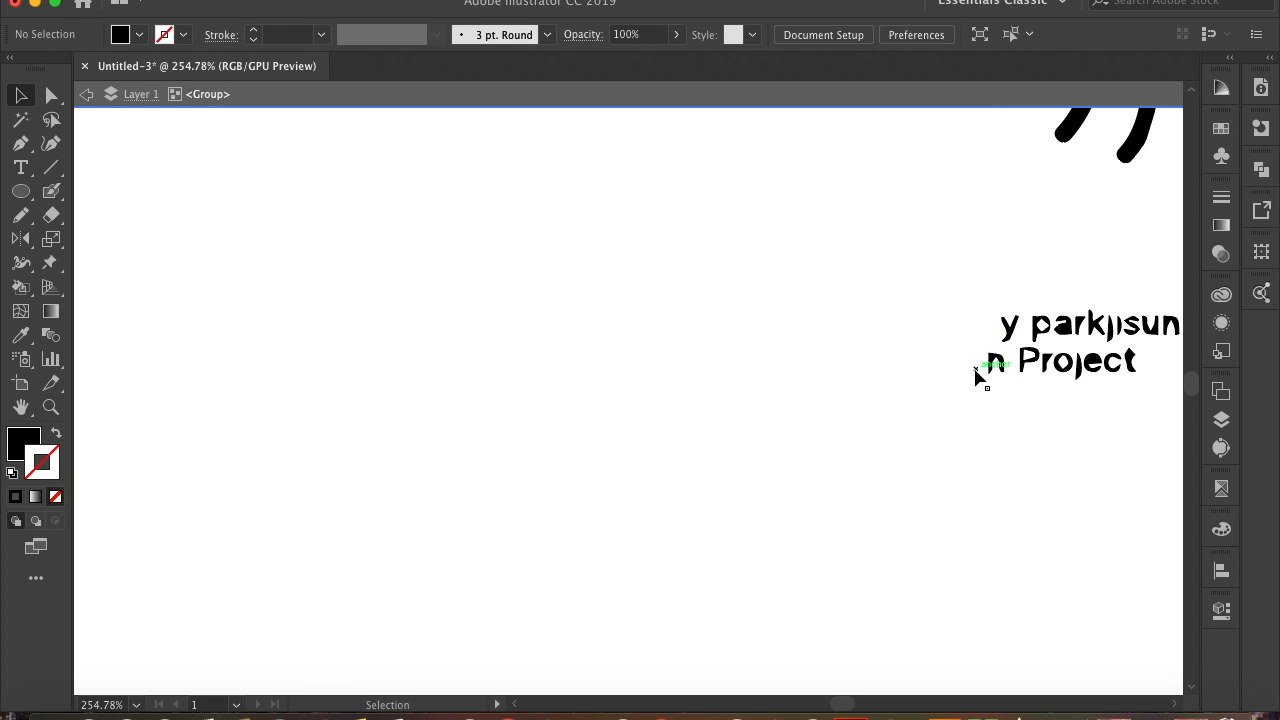
# - Delete the final n of "Noun" and the y of "by" from the credit text
pyautogui.click(995, 364)
pyautogui.press('Delete')
pyautogui.click(1008, 327)
pyautogui.press('Delete')
# - Delete the first two letters of the creator's name and go back to the closed-eye group's isolation level
pyautogui.scroll(2, 1060, 363)
pyautogui.hscroll(3, 1060, 363)
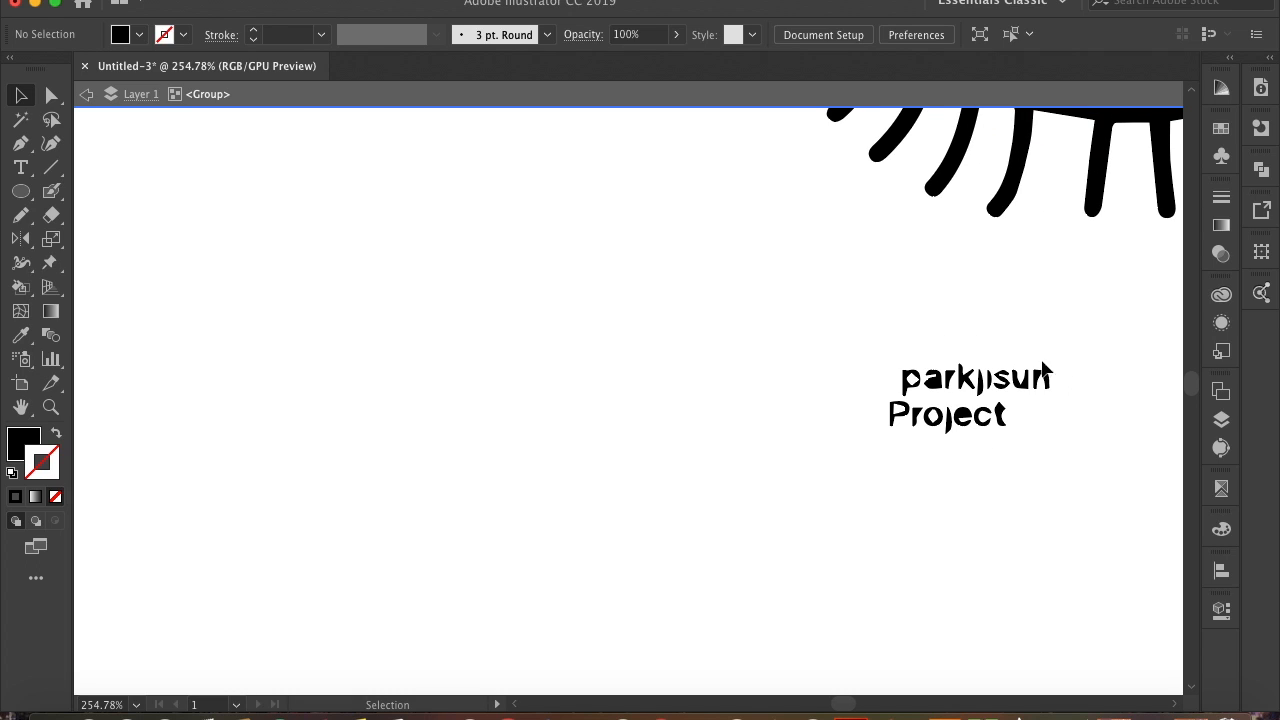
pyautogui.click(910, 385)
pyautogui.press('Delete')
pyautogui.doubleClick(932, 377)
pyautogui.press('Delete')
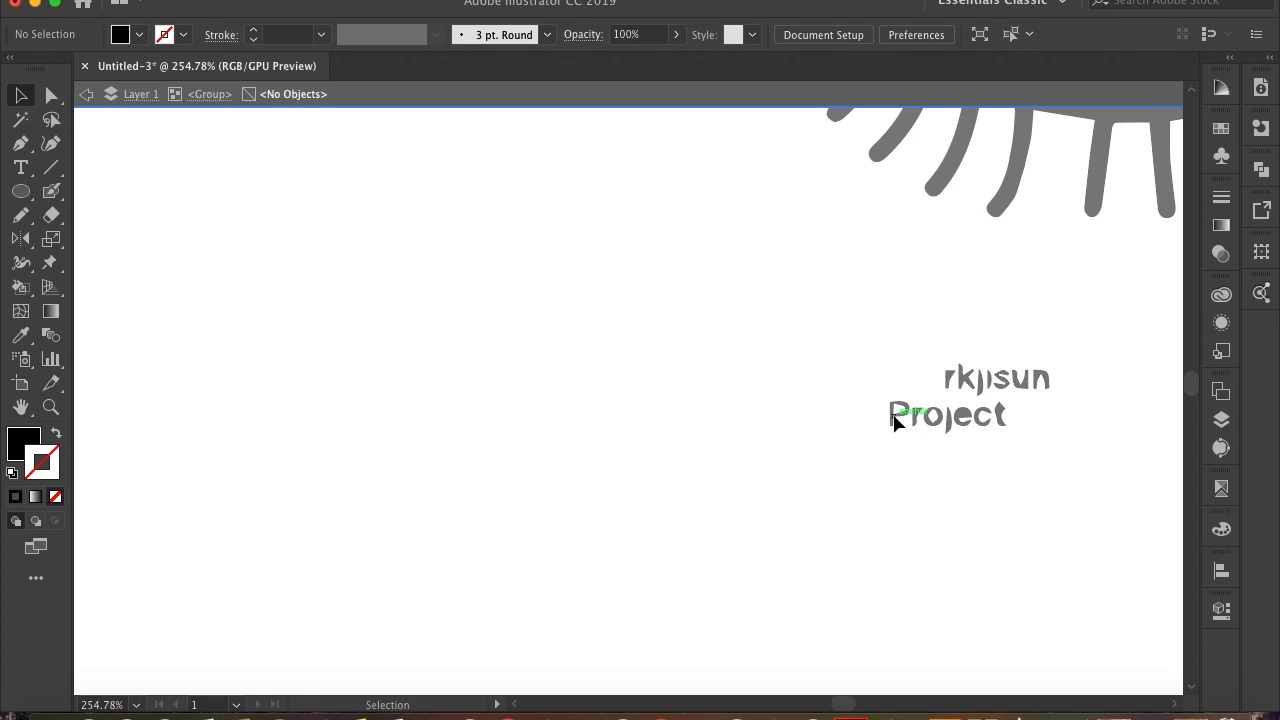
pyautogui.doubleClick(895, 422)
pyautogui.doubleClick(895, 422)
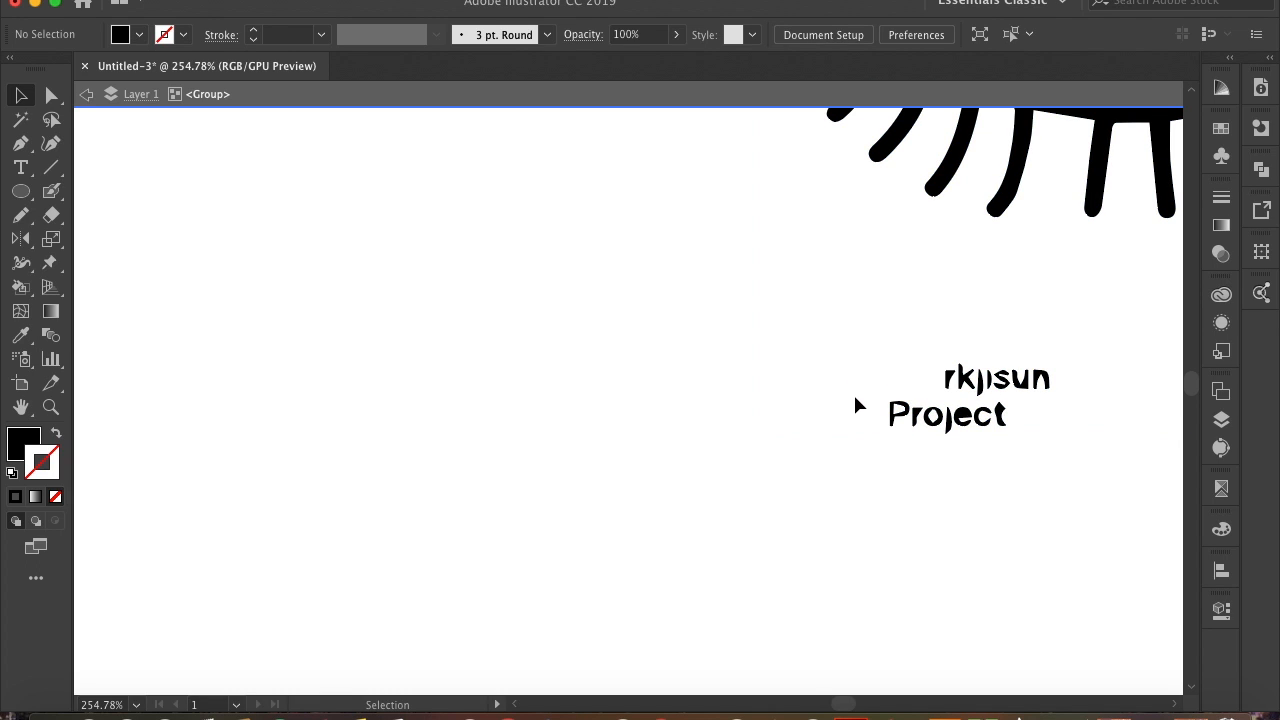
pyautogui.click(857, 383)
pyautogui.click(882, 387)
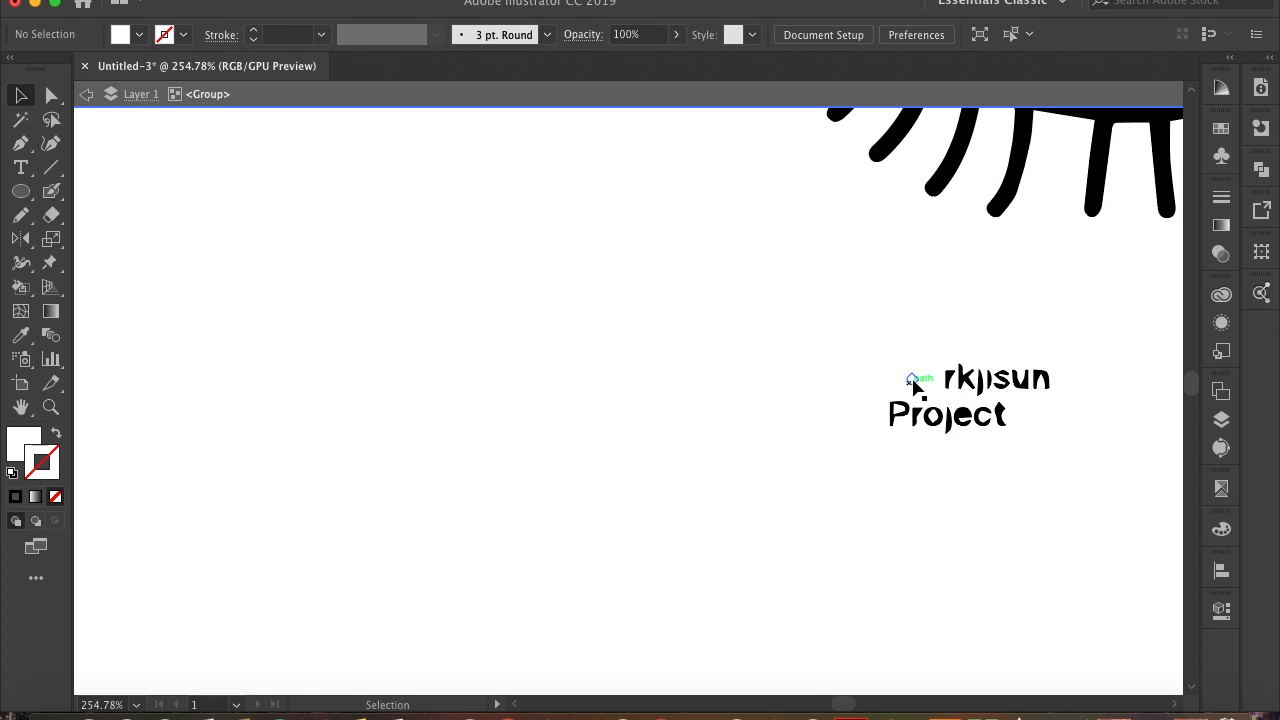
# - Delete the letters P, r, o and j from "Project" in the lower credit line
pyautogui.click(896, 418)
pyautogui.click(896, 418)
pyautogui.press('Delete')
pyautogui.click(919, 420)
pyautogui.press('Delete')
pyautogui.click(934, 420)
pyautogui.press('Delete')
pyautogui.click(951, 424)
pyautogui.press('Delete')
pyautogui.click(935, 420)
pyautogui.press('Delete')
# - Delete the next four letters of the creator's name in the upper credit line
pyautogui.click(950, 378)
pyautogui.press('Delete')
pyautogui.click(970, 382)
pyautogui.press('Delete')
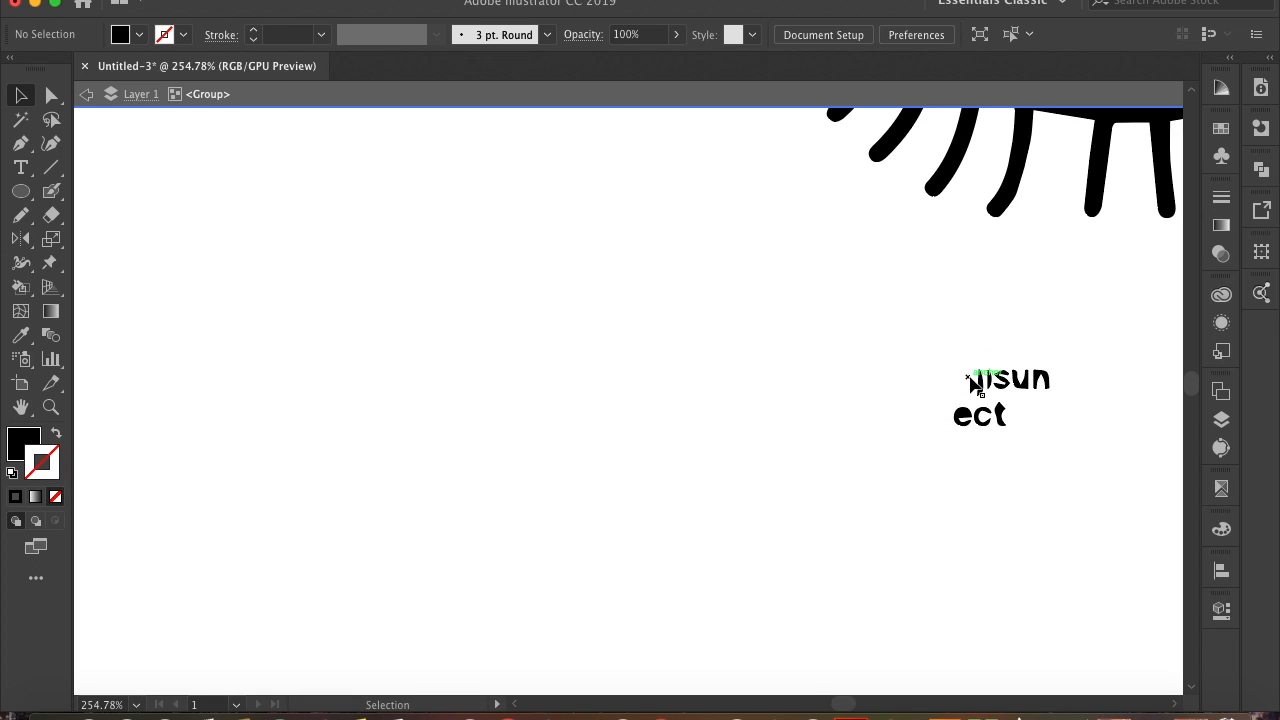
pyautogui.click(984, 380)
pyautogui.press('Delete')
pyautogui.click(988, 380)
pyautogui.press('Delete')
# - Delete the remaining letters e, c and t of "Project"
pyautogui.click(966, 418)
pyautogui.press('Delete')
pyautogui.click(984, 415)
pyautogui.press('Delete')
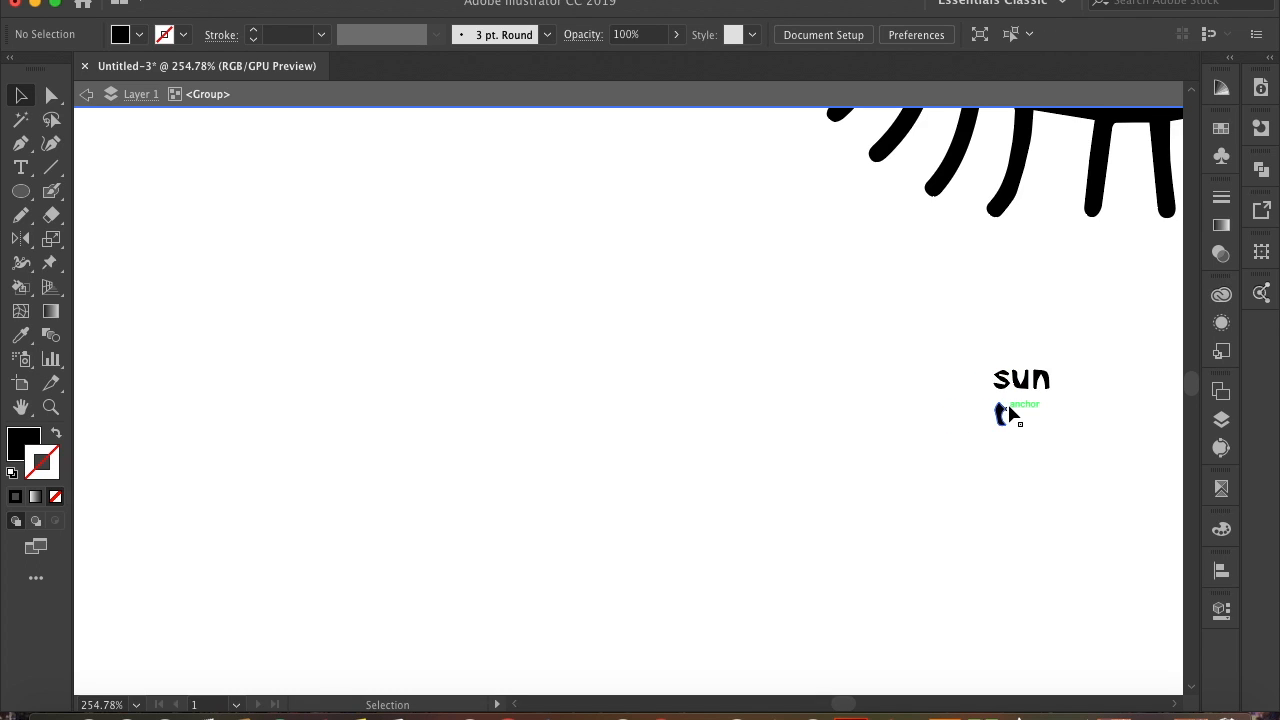
pyautogui.click(1000, 414)
pyautogui.press('Delete')
# - Delete the last three letters of the creator's name to clear the credit text
pyautogui.click(1003, 382)
pyautogui.press('Delete')
pyautogui.click(1020, 384)
pyautogui.press('Delete')
pyautogui.click(1042, 382)
pyautogui.press('Delete')
# - Fill the white inner shape of the closed eye's eyebrow with a near-black colour, K 92.56%, and exit isolation
pyautogui.scroll(-5, 866, 337)
pyautogui.click(771, 275)
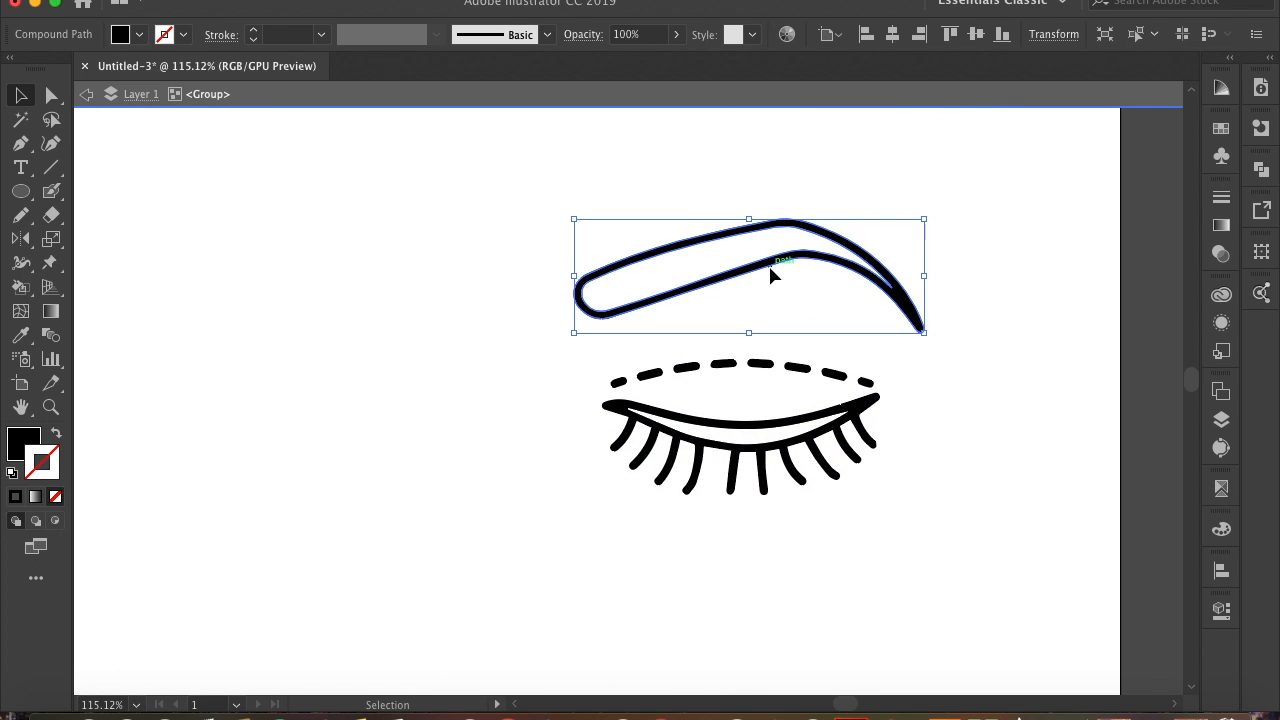
pyautogui.doubleClick(645, 266)
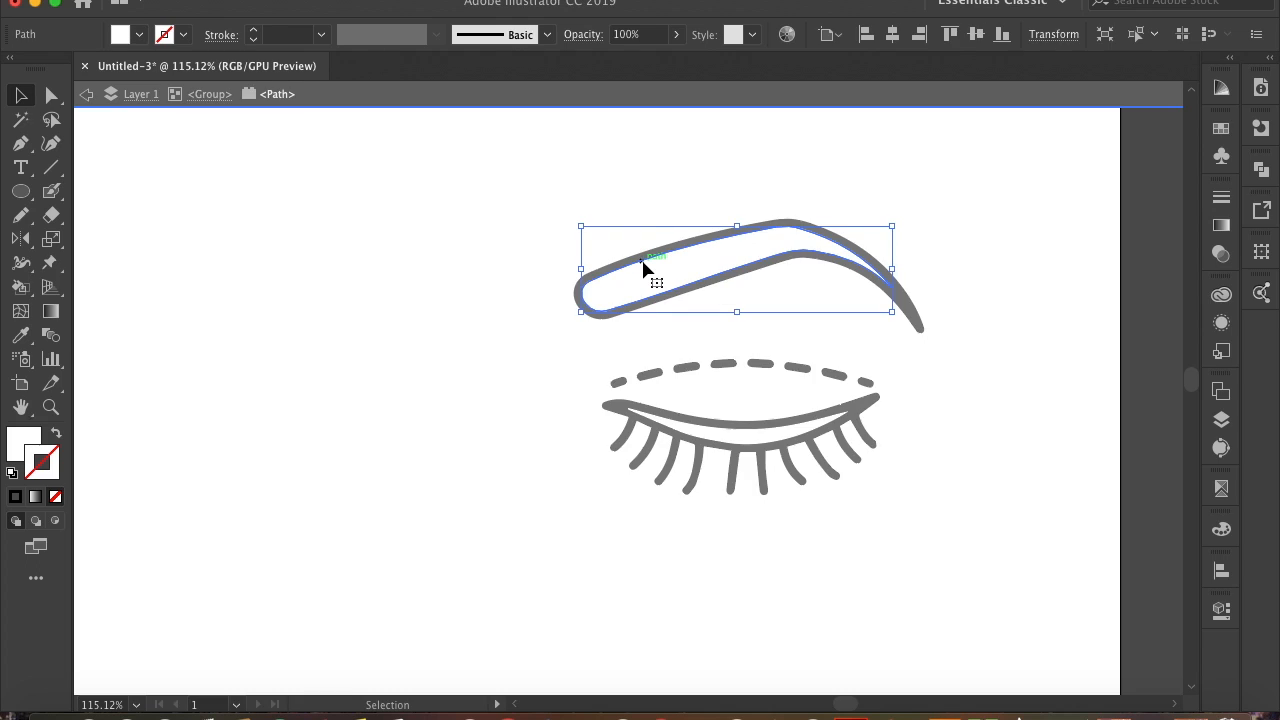
pyautogui.doubleClick(10, 450)
pyautogui.moveTo(164, 333); pyautogui.dragTo(260, 387)
pyautogui.moveTo(380, 235); pyautogui.dragTo(378, 375)
pyautogui.click(375, 366)
pyautogui.click(150, 278)
pyautogui.moveTo(150, 278)
pyautogui.mouseDown()
pyautogui.moveTo(100, 406)
pyautogui.moveTo(141, 382)
pyautogui.mouseUp()
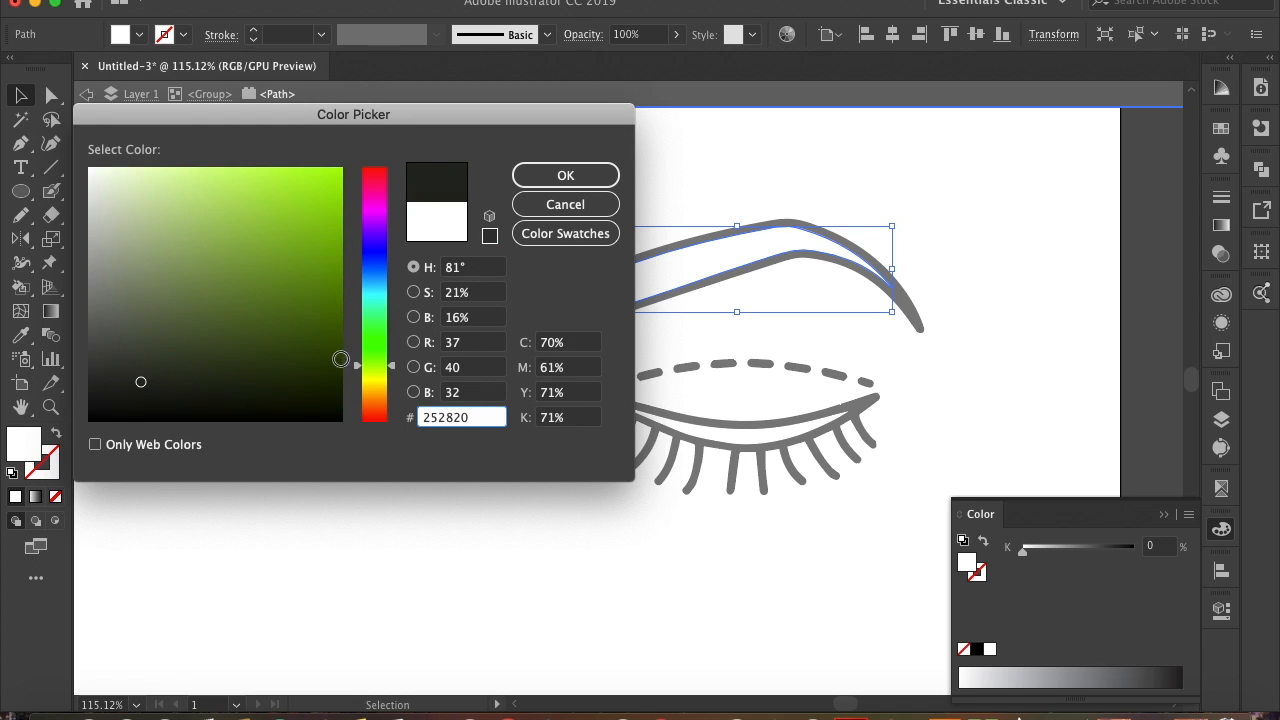
pyautogui.click(154, 400)
pyautogui.moveTo(375, 237)
pyautogui.mouseDown()
pyautogui.moveTo(372, 177)
pyautogui.moveTo(375, 192)
pyautogui.mouseUp()
pyautogui.moveTo(266, 385)
pyautogui.mouseDown()
pyautogui.moveTo(163, 397)
pyautogui.moveTo(290, 386)
pyautogui.moveTo(309, 397)
pyautogui.moveTo(228, 392)
pyautogui.mouseUp()
pyautogui.click(560, 178)
pyautogui.click(466, 382)
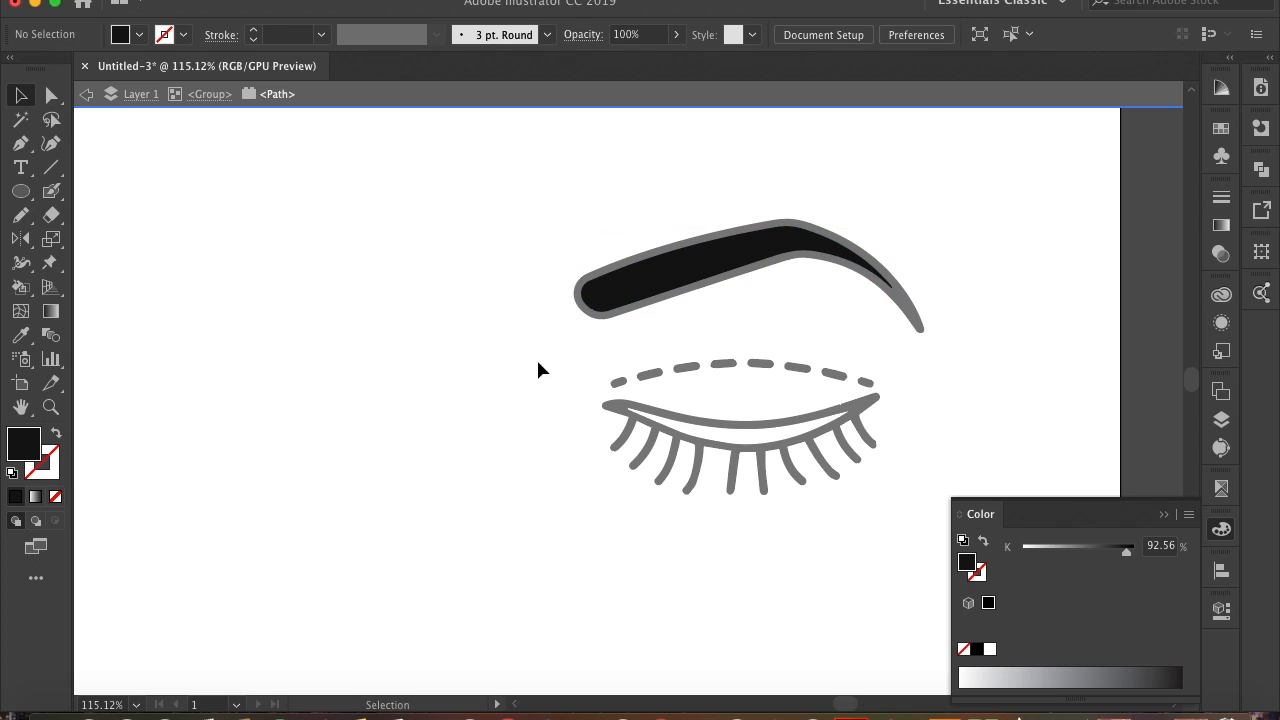
pyautogui.click(675, 292)
pyautogui.doubleClick(582, 332)
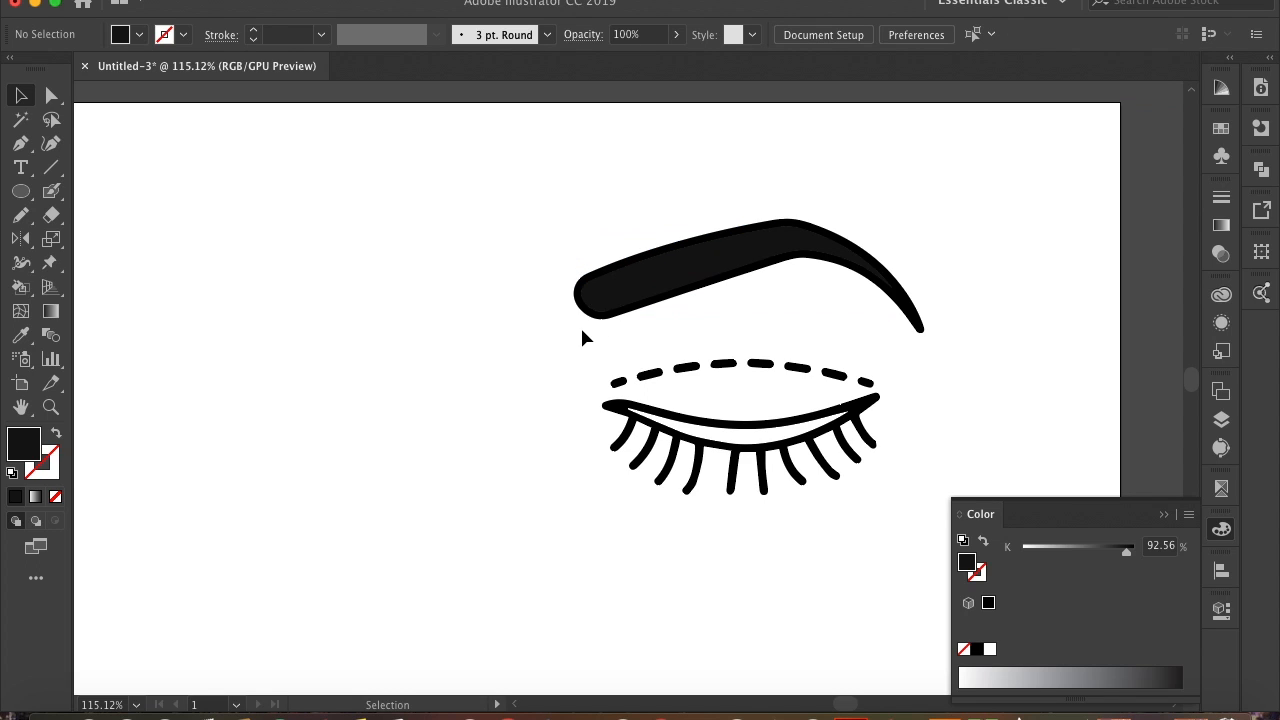
# - Isolate the closed-eye group, select the eyebrow's black outline and try swapping its fill and stroke
pyautogui.scroll(5, 582, 332)
pyautogui.scroll(-2, 582, 332)
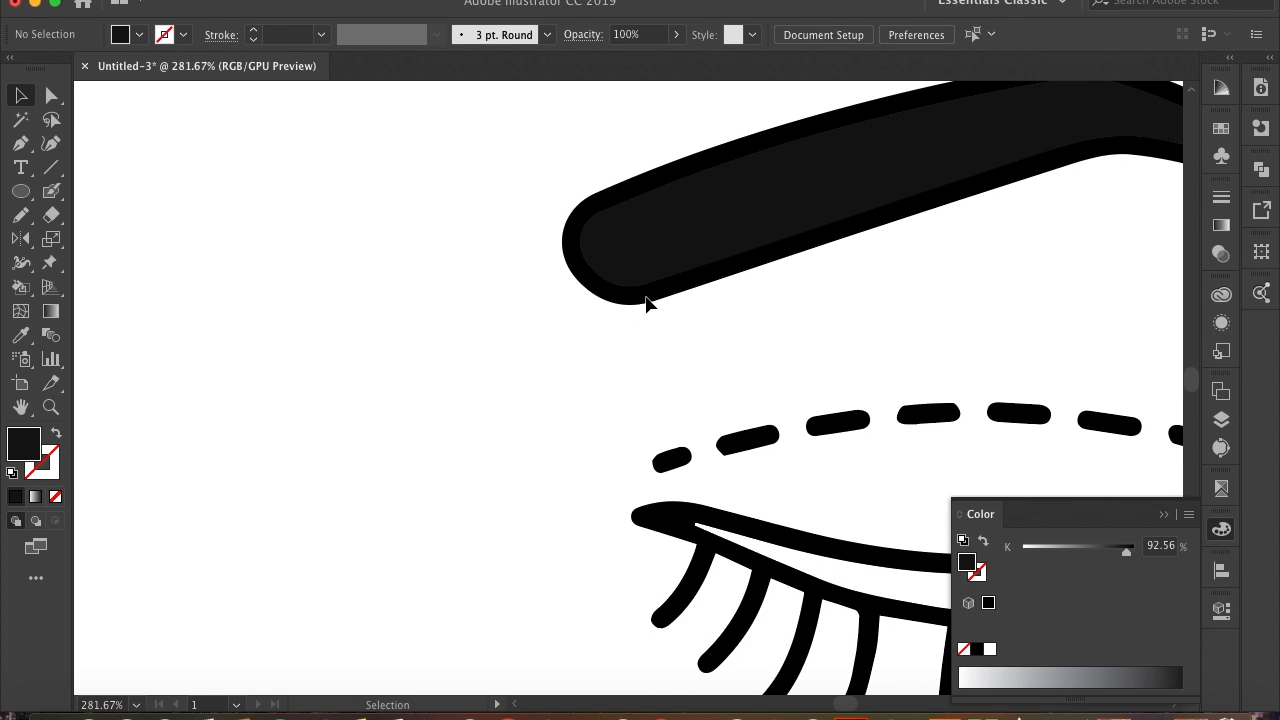
pyautogui.doubleClick(597, 297)
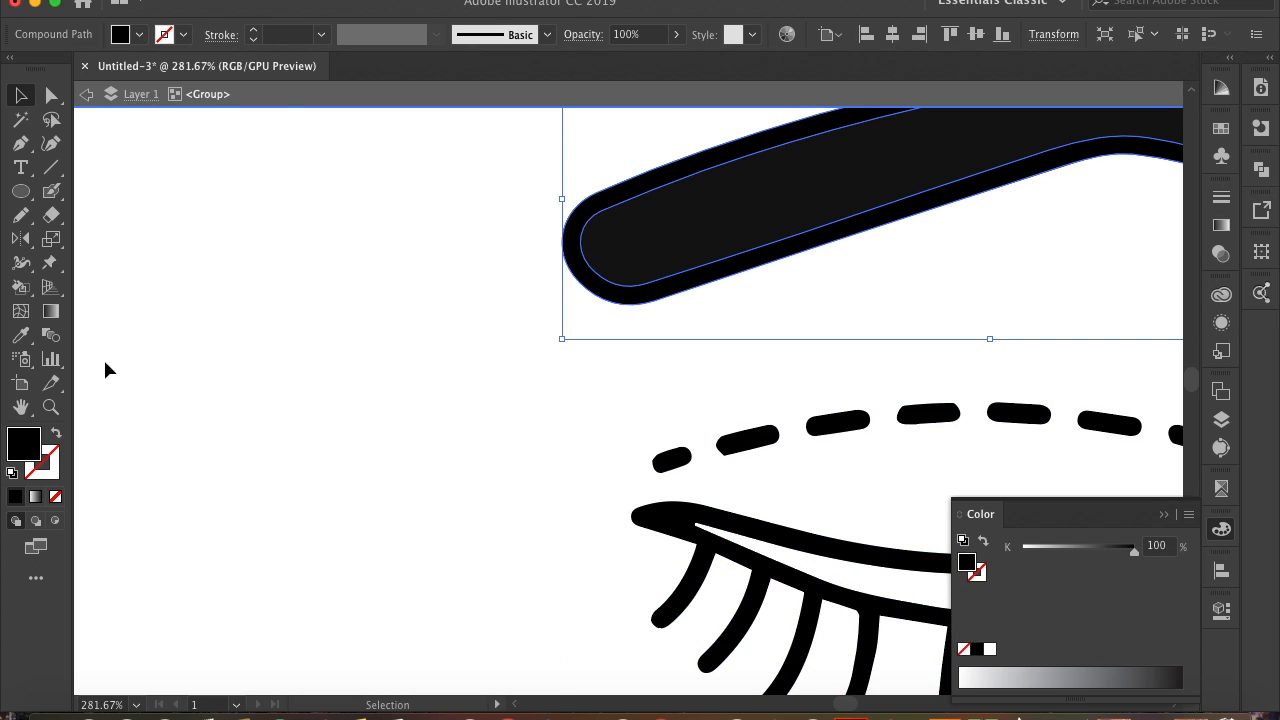
pyautogui.click(56, 434)
pyautogui.click(56, 434)
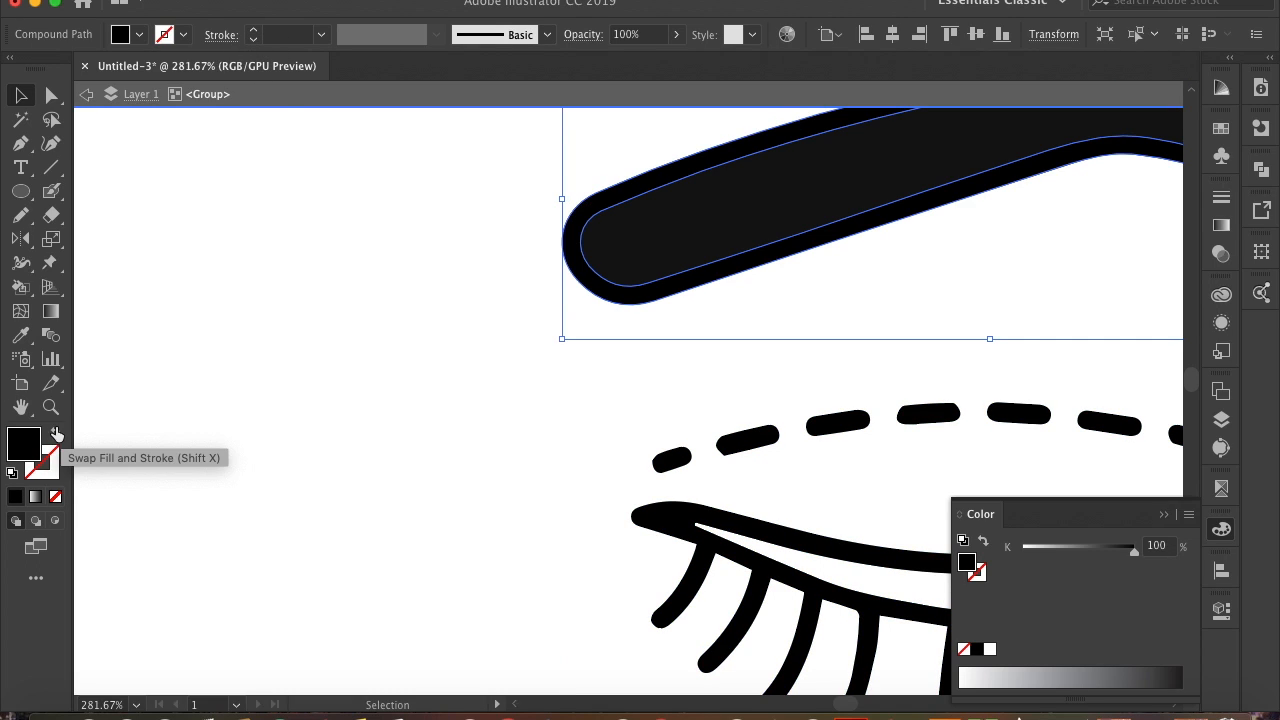
# - Swap the eyebrow outline's fill and stroke, thin the stroke to 0.25 pt, and exit isolation
pyautogui.click(55, 435)
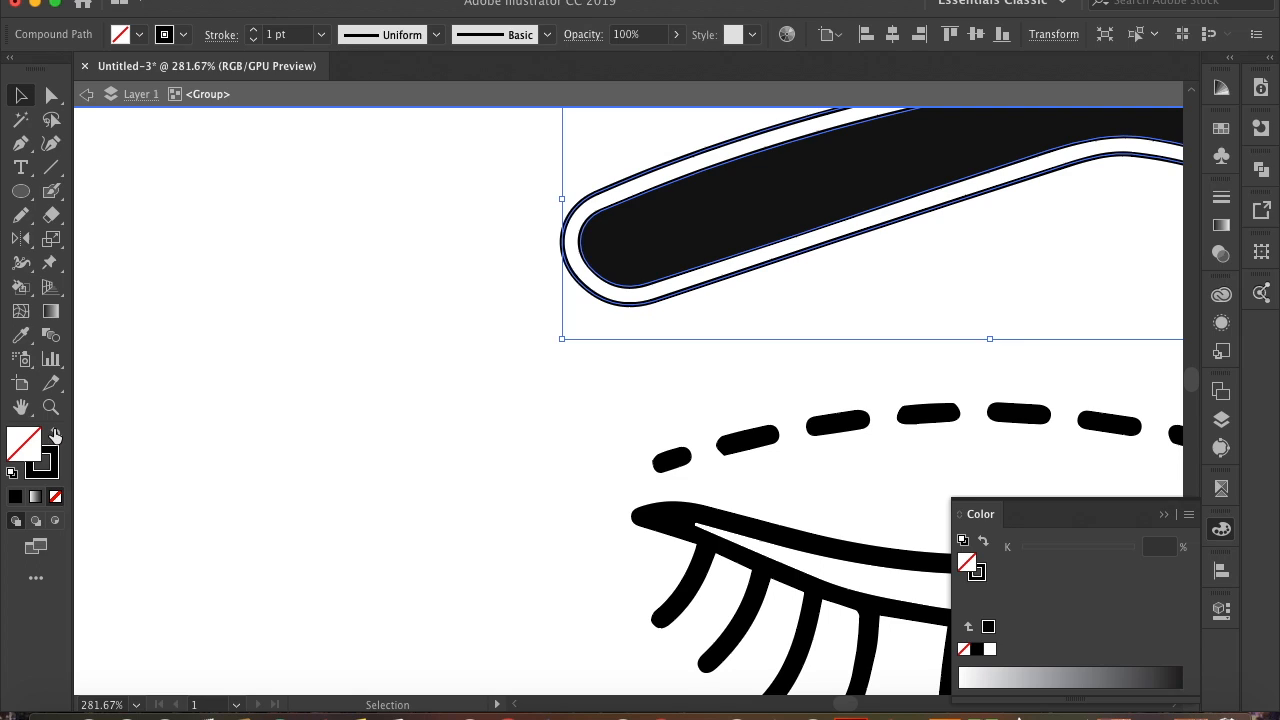
pyautogui.click(254, 42)
pyautogui.click(254, 42)
pyautogui.click(254, 42)
pyautogui.click(266, 429)
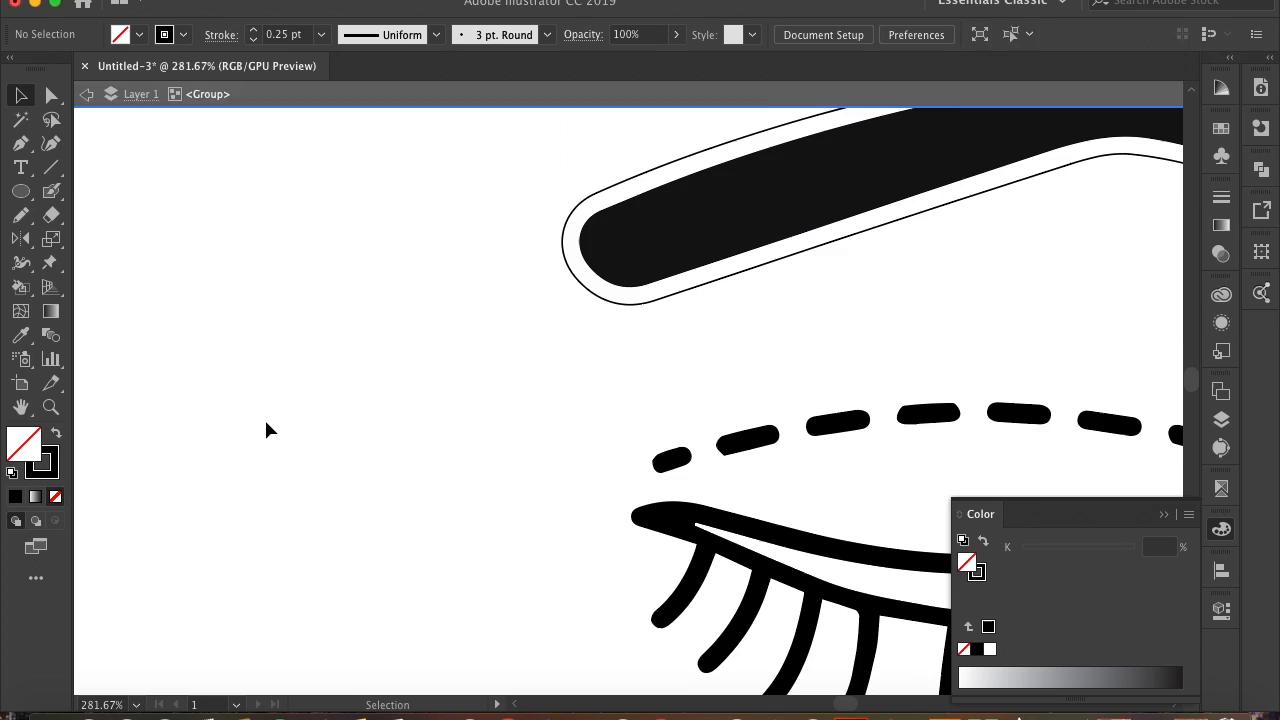
pyautogui.doubleClick(266, 429)
pyautogui.scroll(-2, 266, 429)
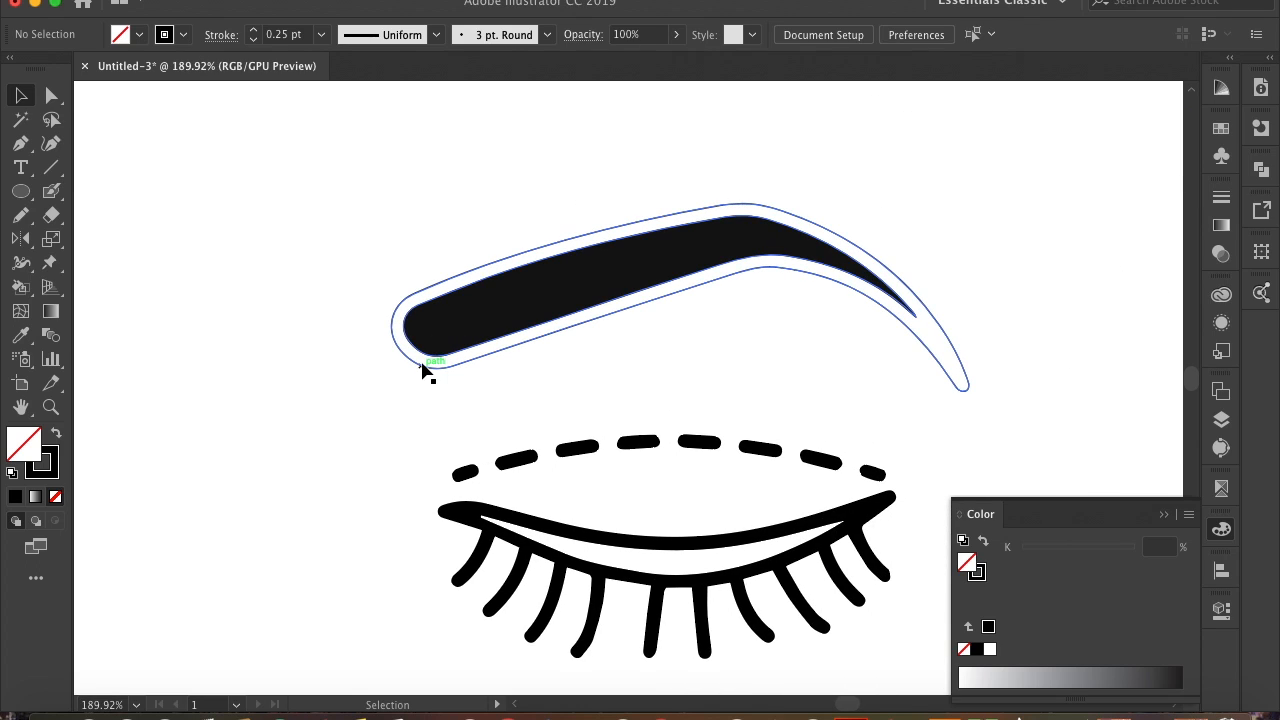
# - Isolate the closed-eye group again and set the fill colour to hex 191819
pyautogui.click(421, 368)
pyautogui.doubleClick(421, 370)
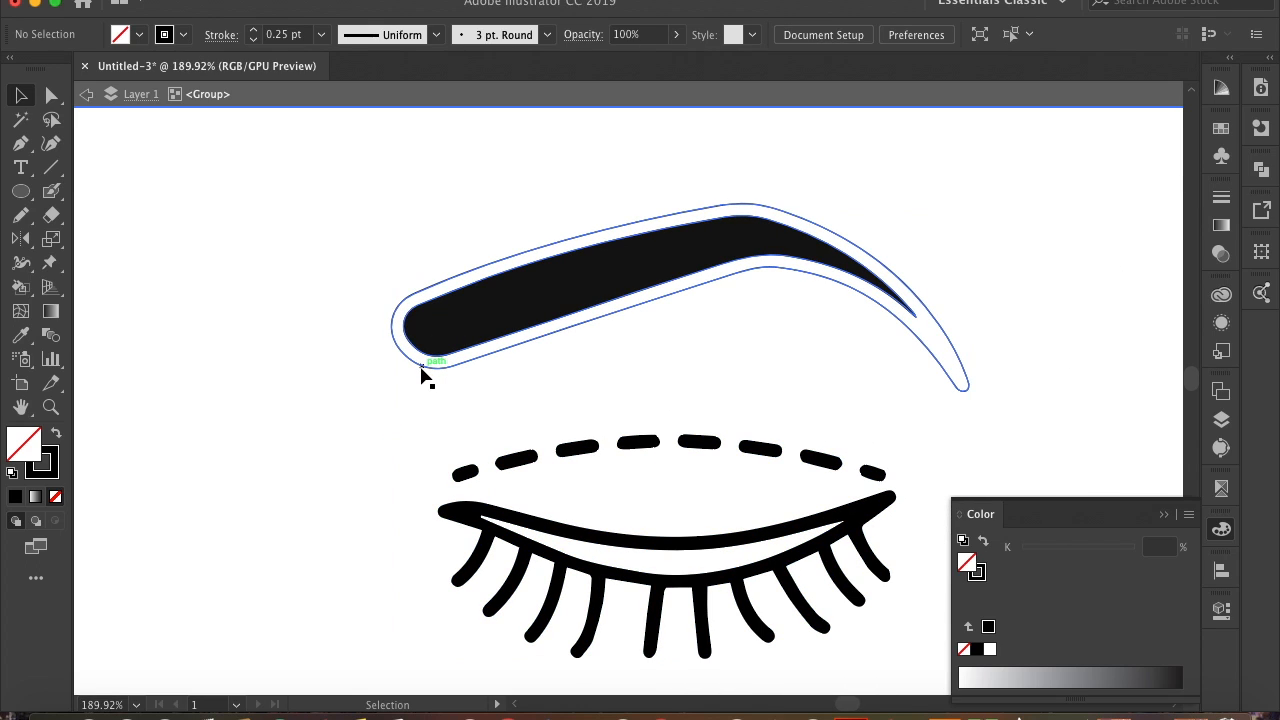
pyautogui.doubleClick(17, 448)
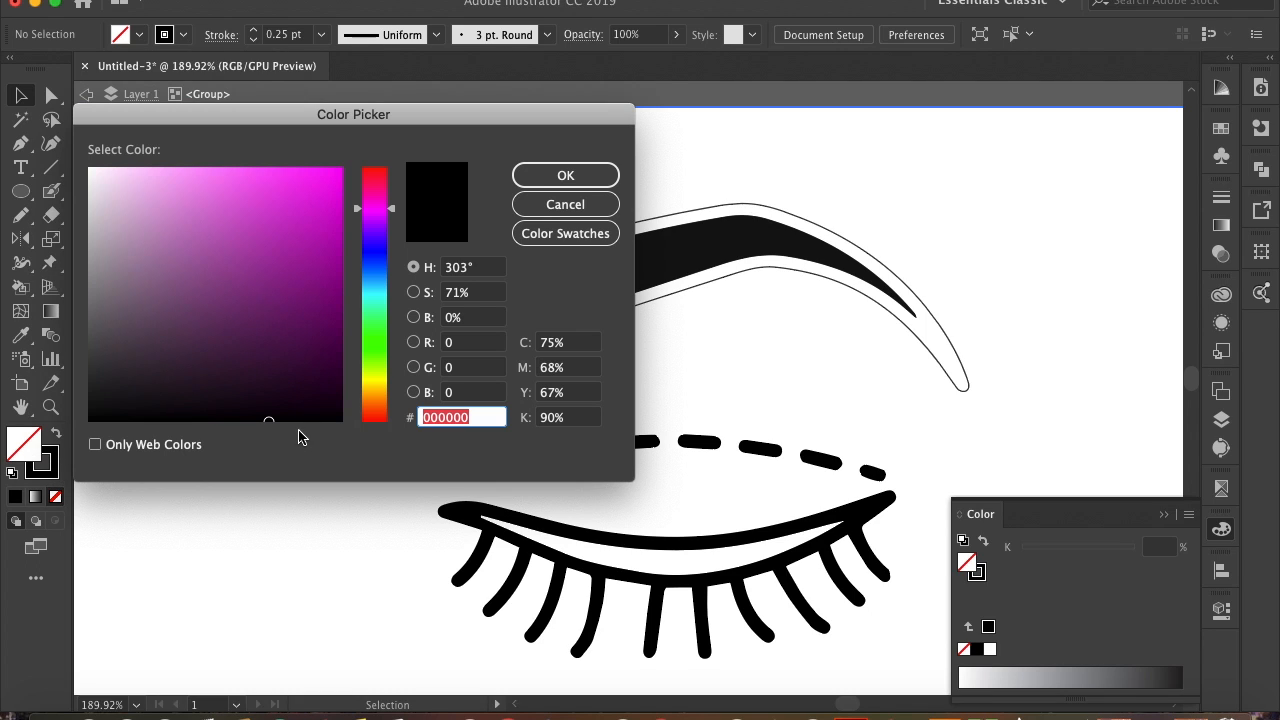
pyautogui.write('191819')
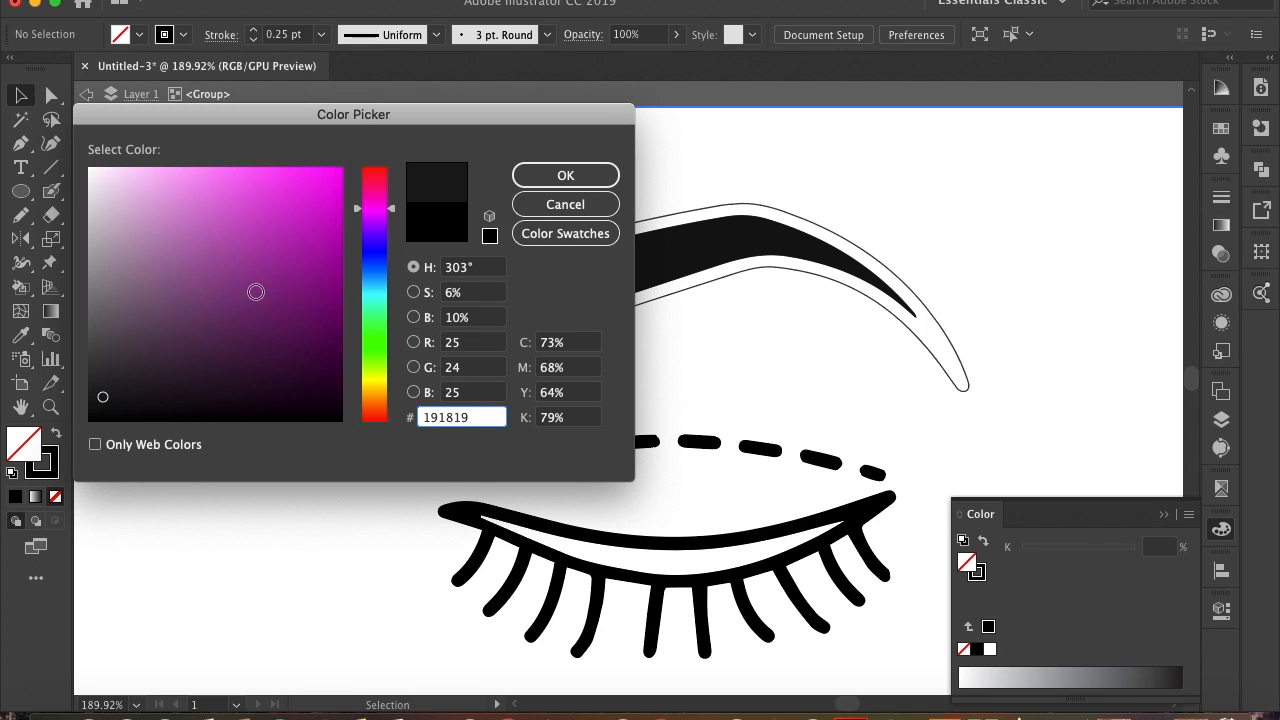
pyautogui.click(588, 172)
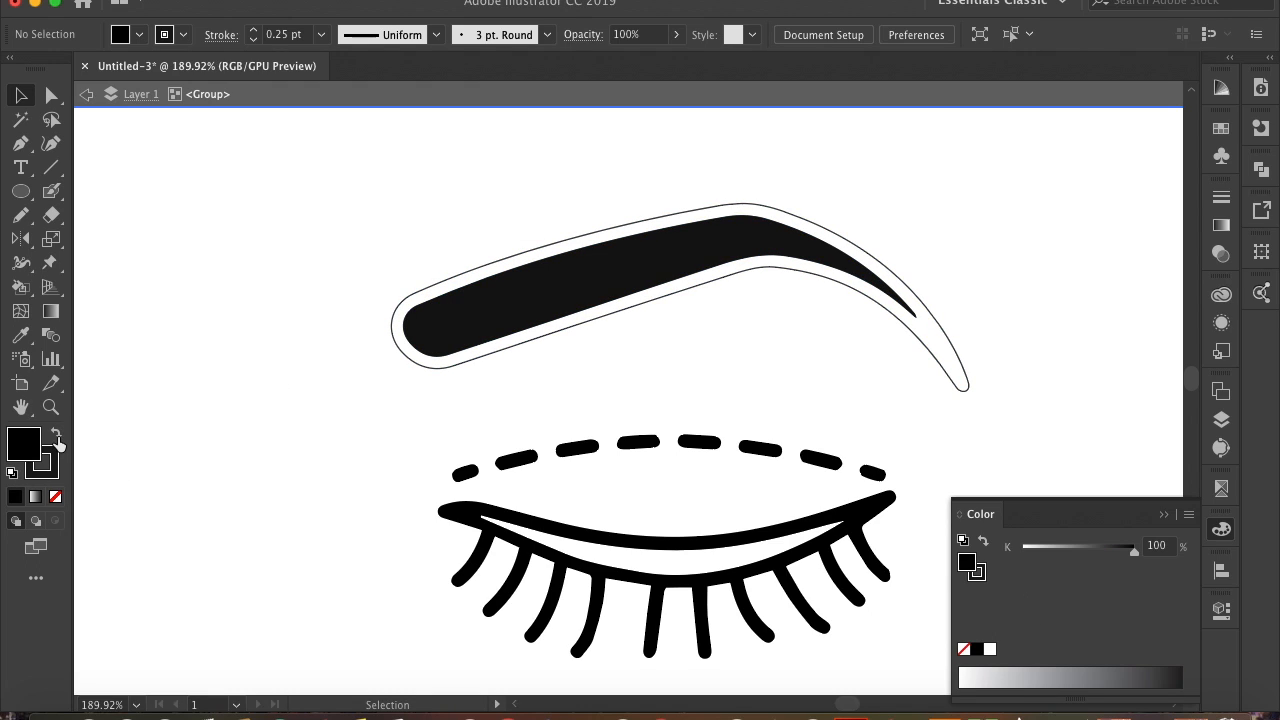
# - Select the eyebrow's outline and swap its black stroke back to the fill
pyautogui.click(418, 370)
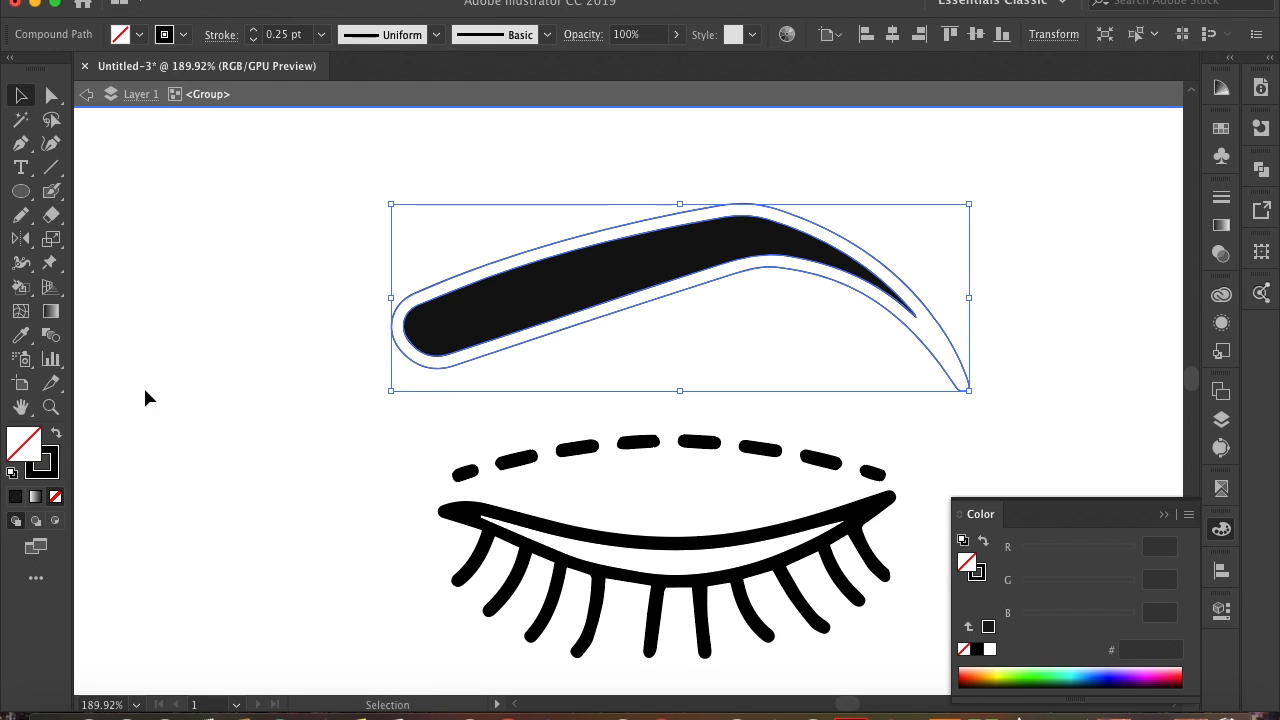
pyautogui.click(56, 433)
pyautogui.click(243, 483)
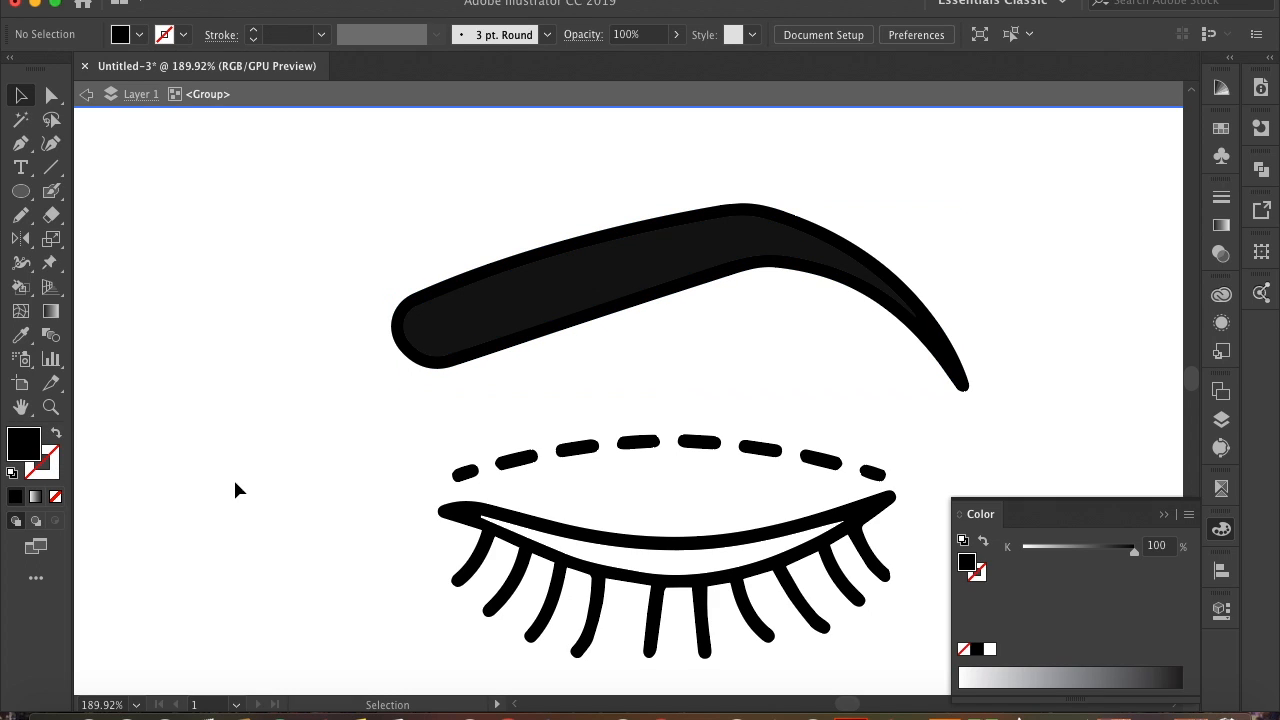
# - Fill the white crescent inside the closed eyelid with magenta F20AEC, swap its fill and stroke, and deselect it
pyautogui.scroll(3, 337, 396)
pyautogui.scroll(-5, 337, 403)
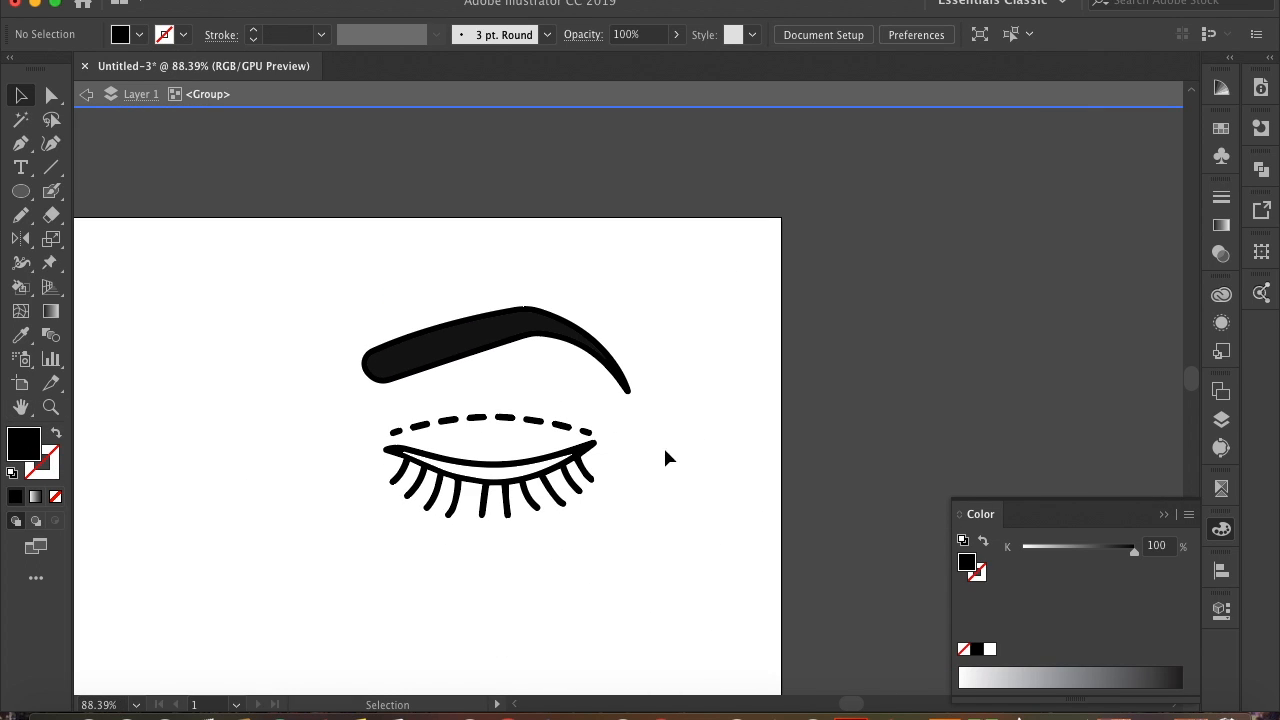
pyautogui.scroll(3, 650, 488)
pyautogui.scroll(2, 449, 389)
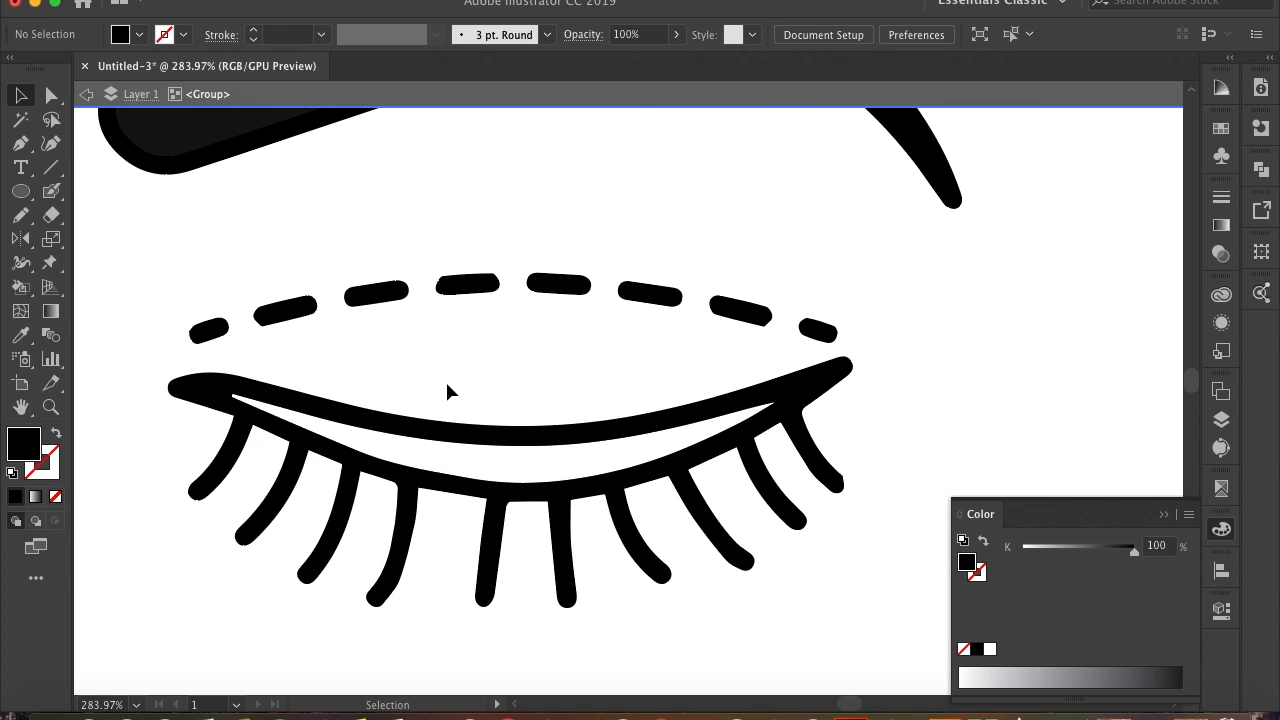
pyautogui.click(443, 449)
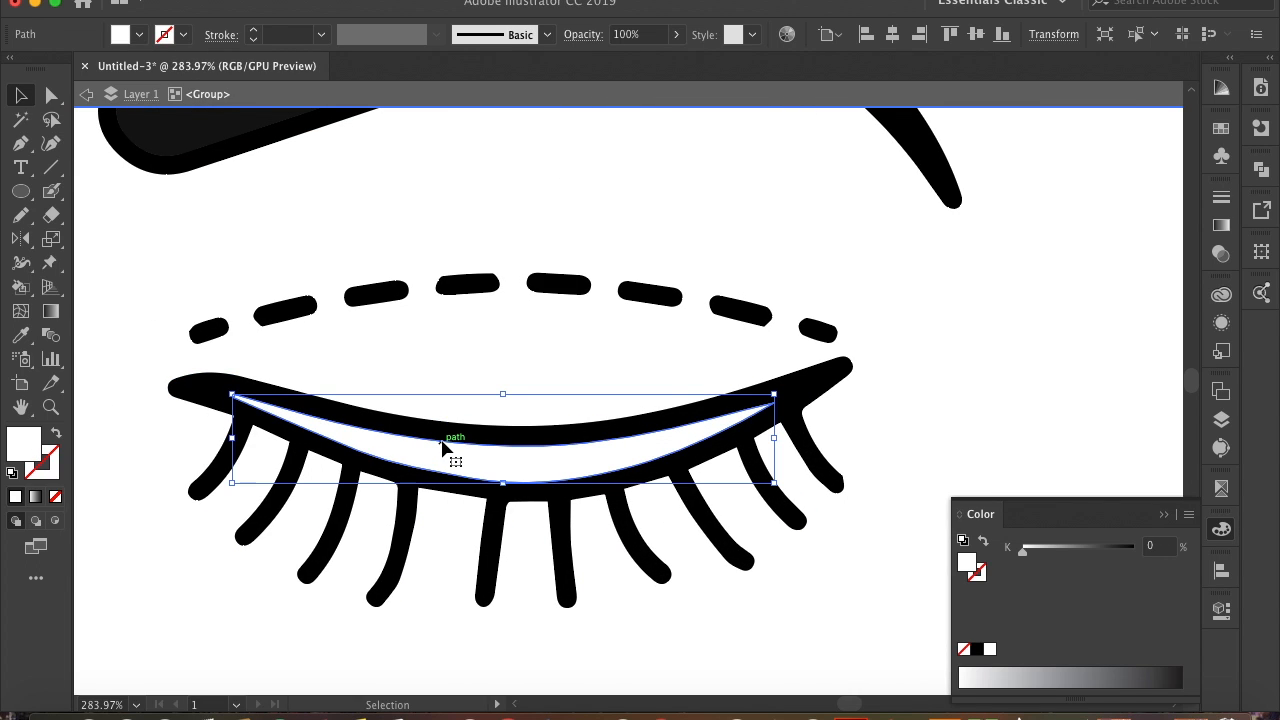
pyautogui.doubleClick(22, 441)
pyautogui.moveTo(217, 260)
pyautogui.mouseDown()
pyautogui.moveTo(343, 169)
pyautogui.moveTo(333, 179)
pyautogui.mouseUp()
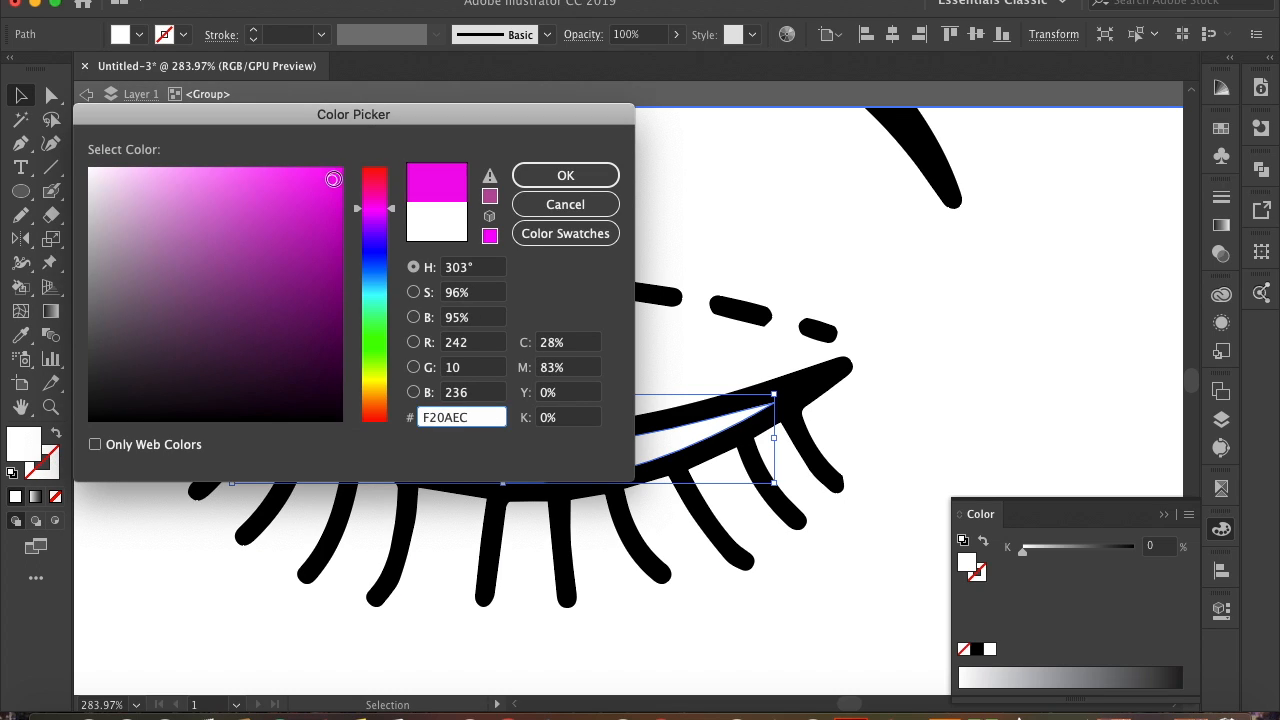
pyautogui.click(585, 178)
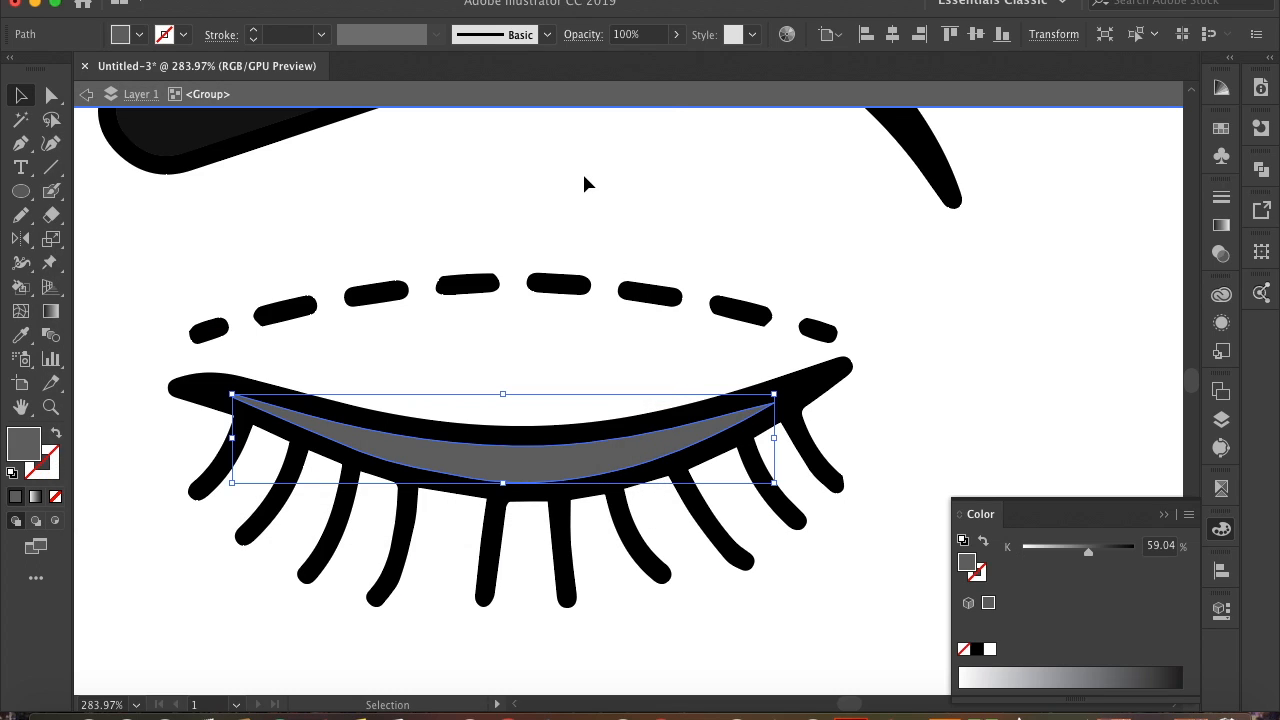
pyautogui.click(57, 441)
pyautogui.press('super+shift+a')
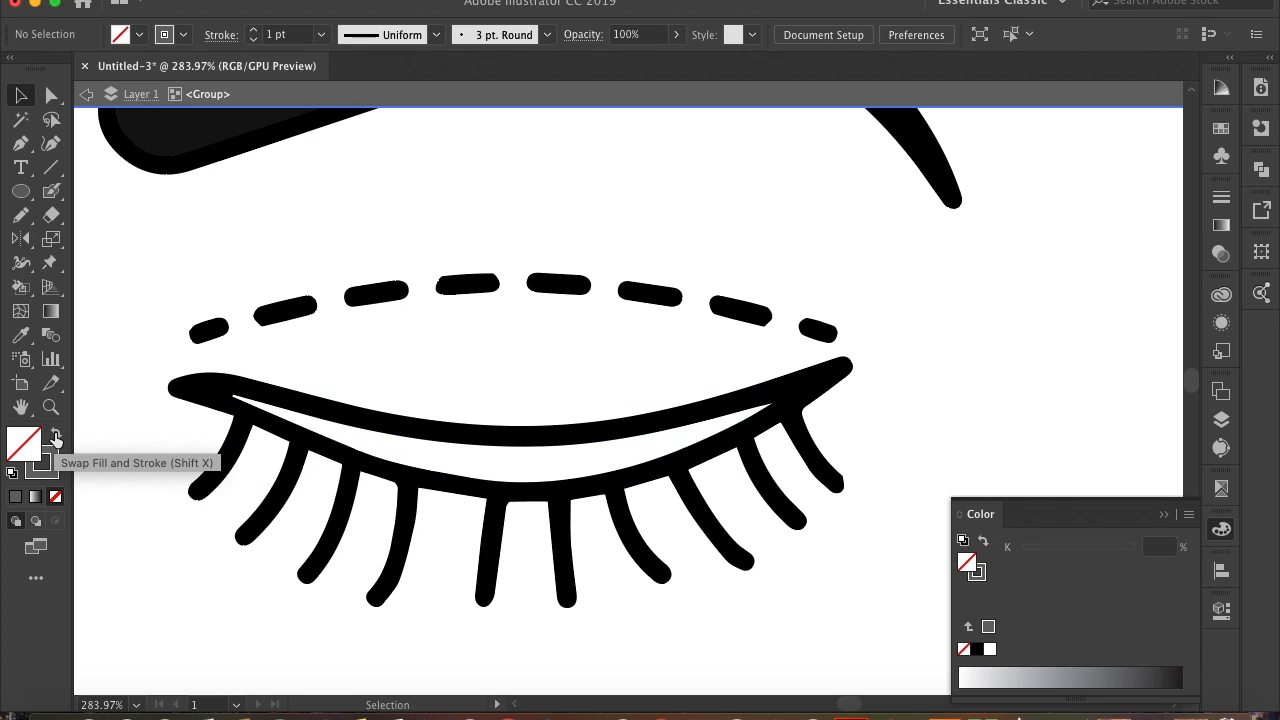
# - Swap the fill and stroke of the black eyelid-and-lash shape and swap them back again
pyautogui.click(340, 421)
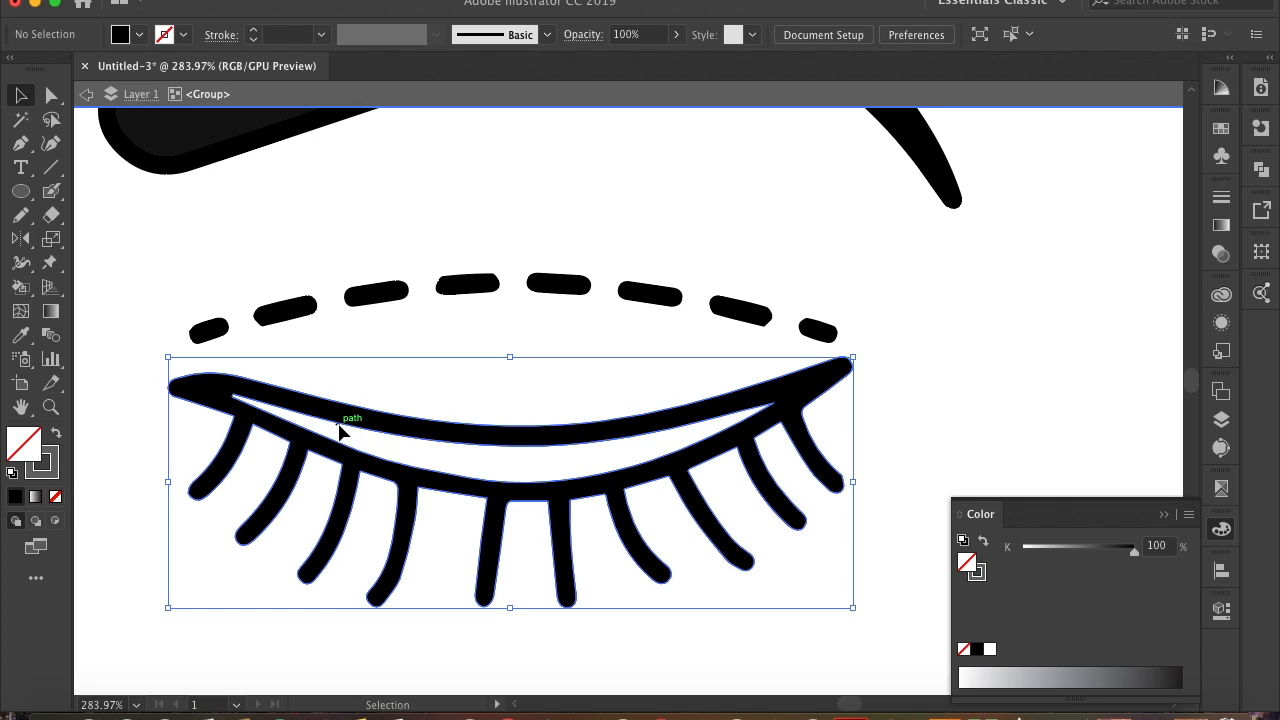
pyautogui.click(57, 441)
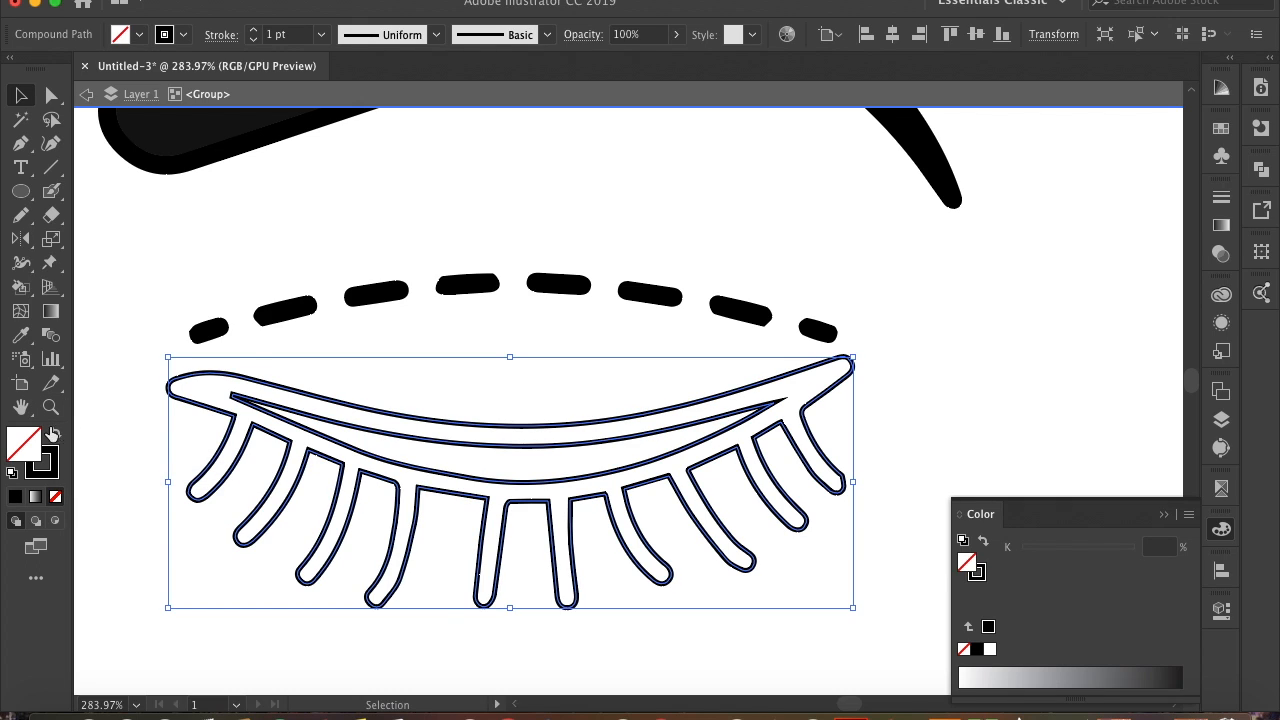
pyautogui.click(56, 441)
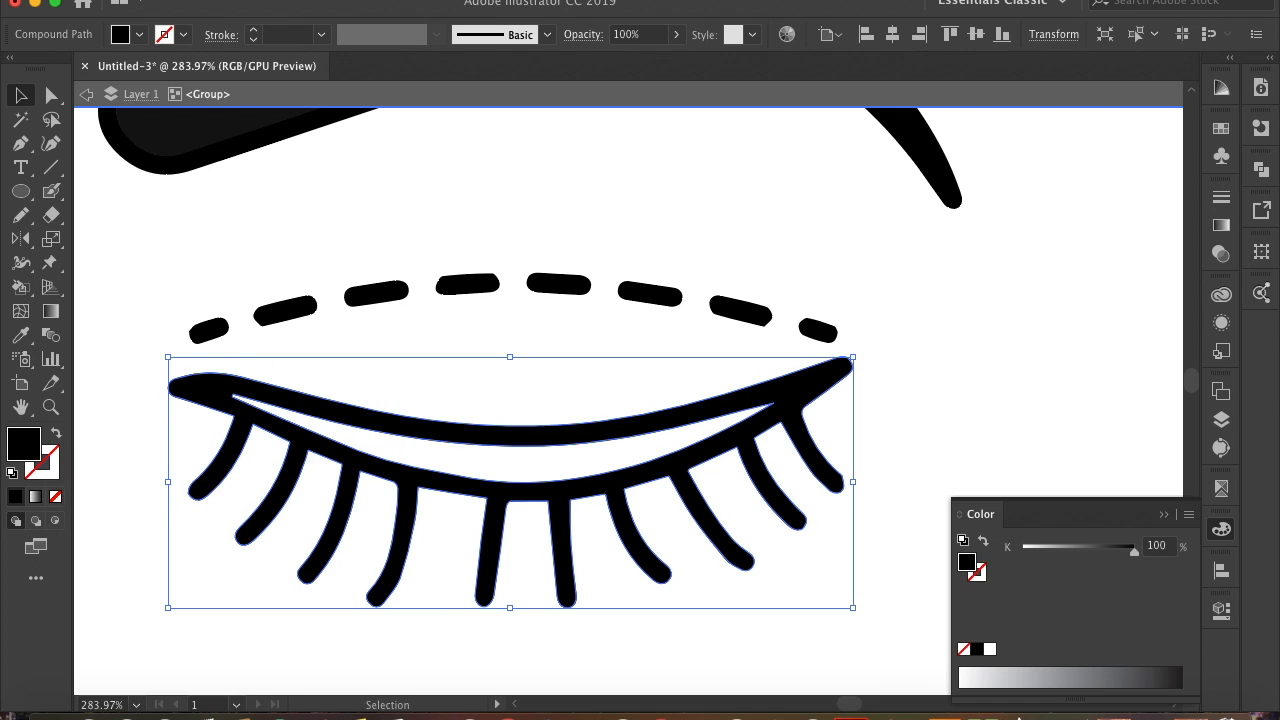
pyautogui.rightClick(240, 440)
pyautogui.click(1011, 229)
# - Isolate the eyelid-and-lash compound path, try moving the whole shape aside, undo the move, and exit isolation
pyautogui.click(567, 500)
pyautogui.scroll(5, 567, 500)
pyautogui.click(541, 450)
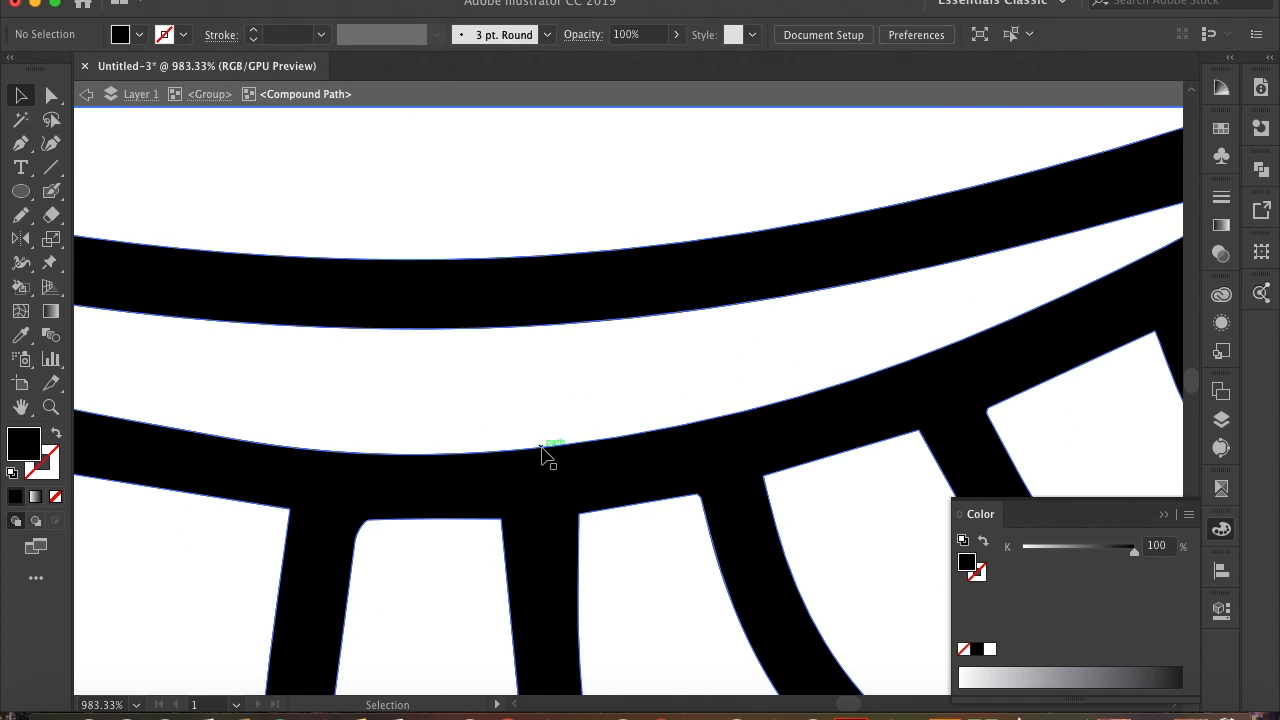
pyautogui.scroll(-4, 541, 450)
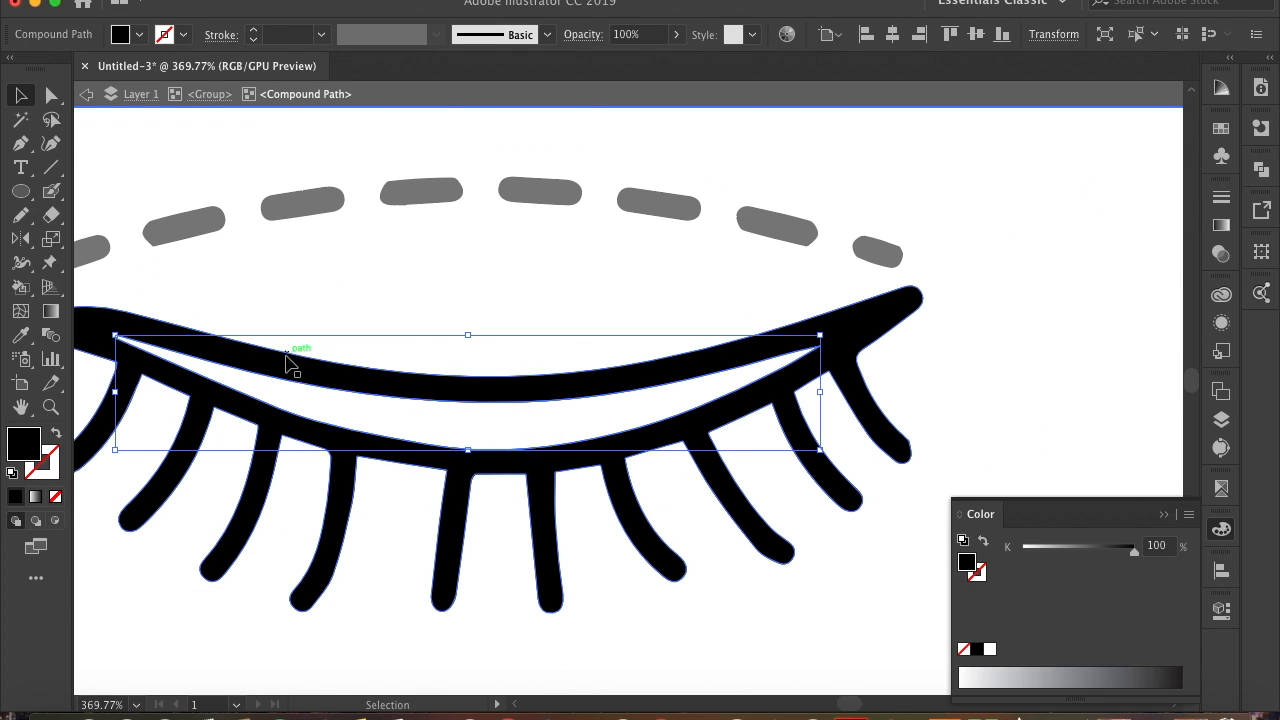
pyautogui.moveTo(408, 548); pyautogui.dragTo(404, 535)
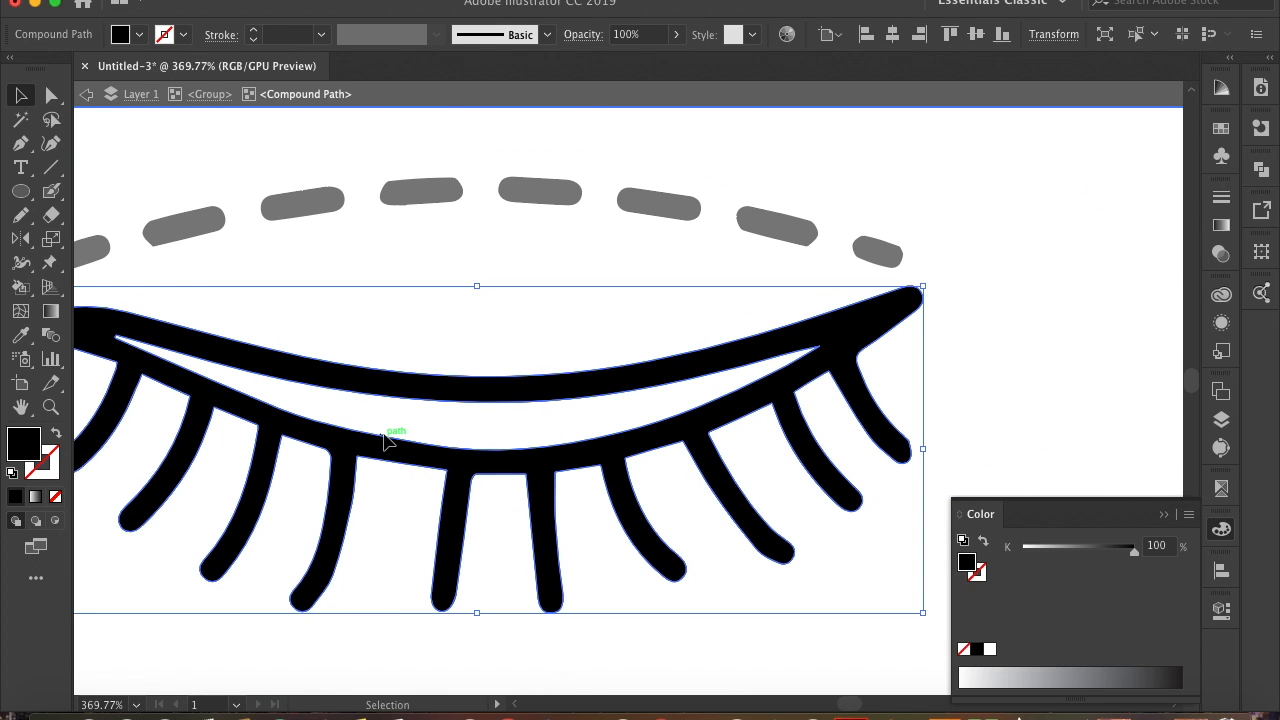
pyautogui.moveTo(385, 447); pyautogui.dragTo(855, 381)
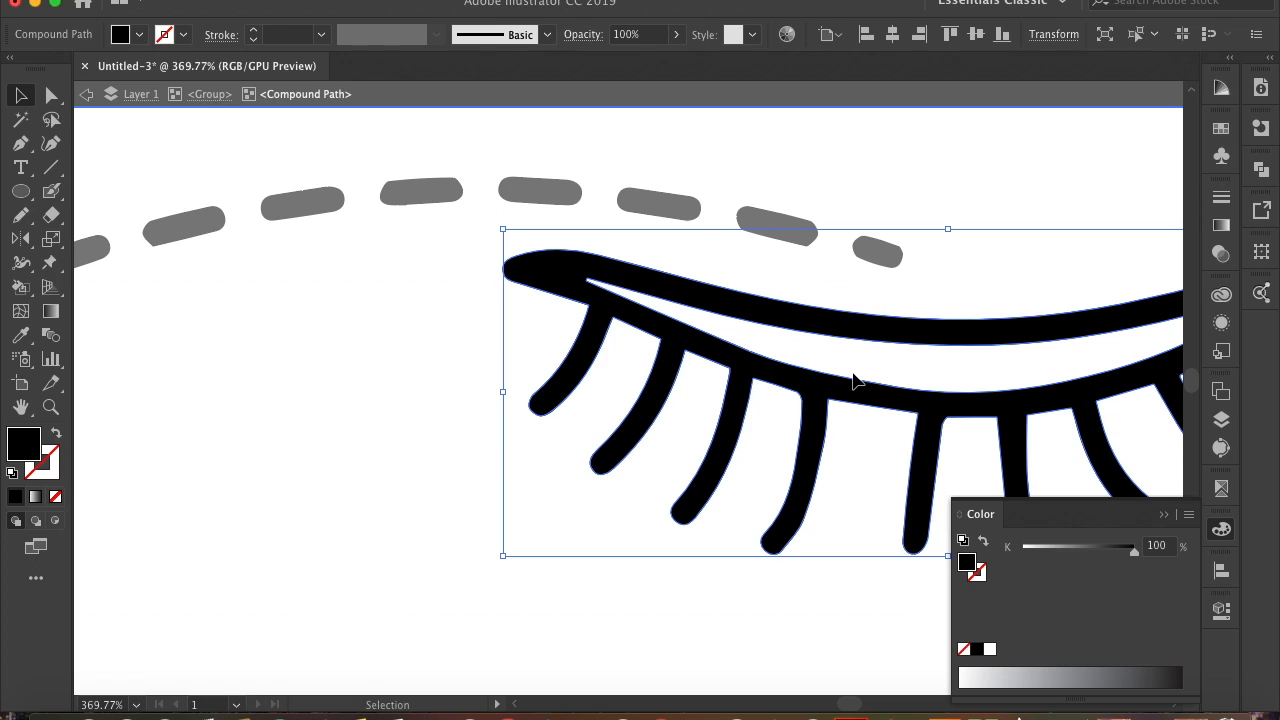
pyautogui.hotkey('ctrl', 'z')
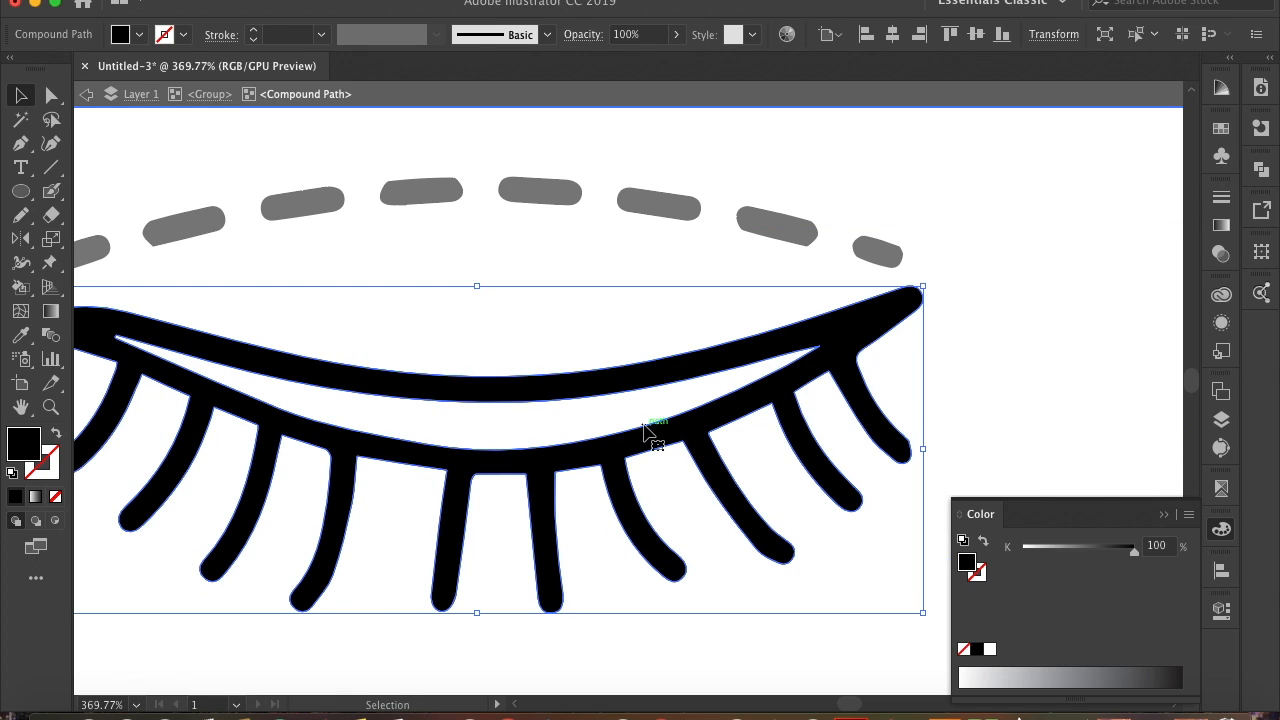
pyautogui.doubleClick(1036, 382)
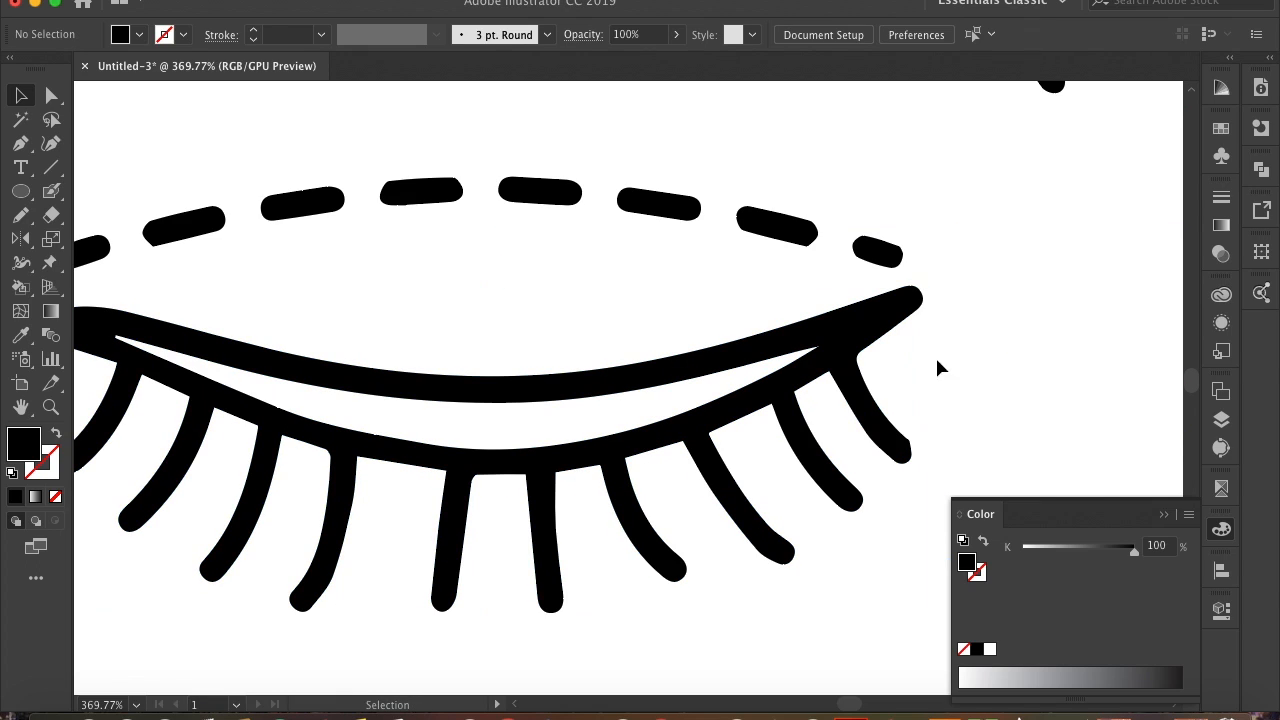
# - Isolate the eyelid-and-lash compound path, select its inner crescent path, and toggle fill and stroke back and forth
pyautogui.doubleClick(745, 367)
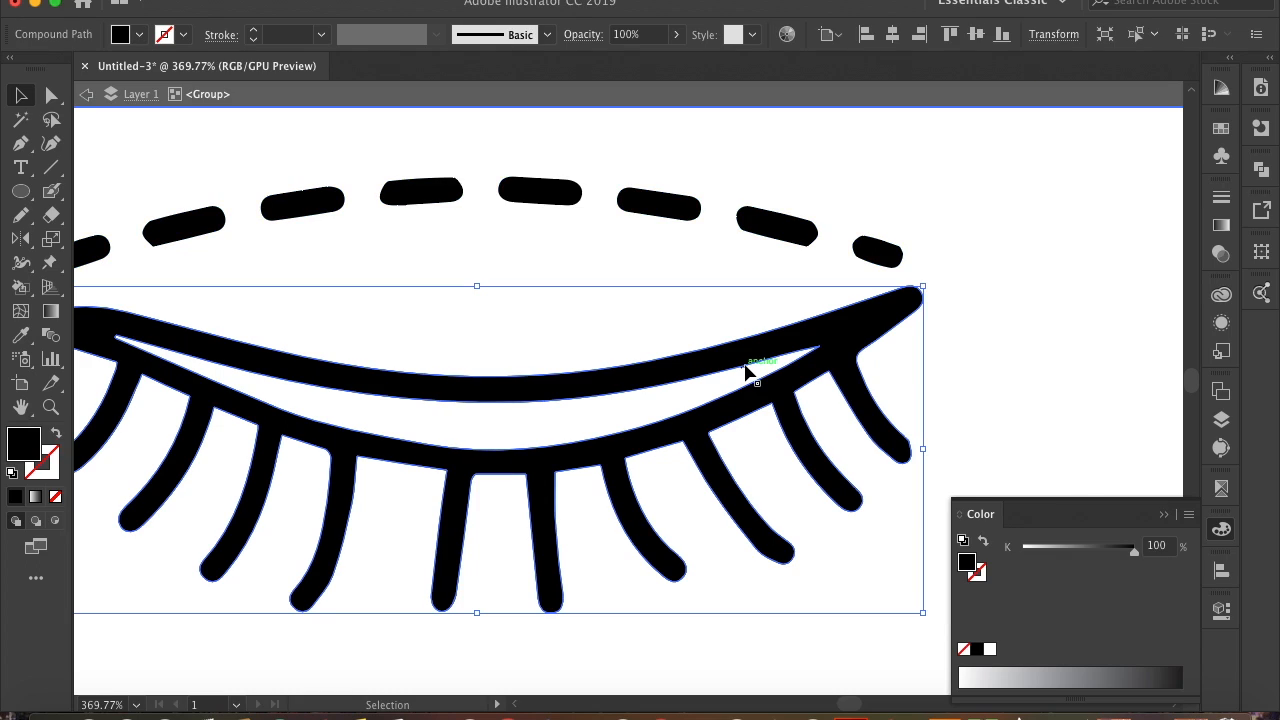
pyautogui.doubleClick(822, 355)
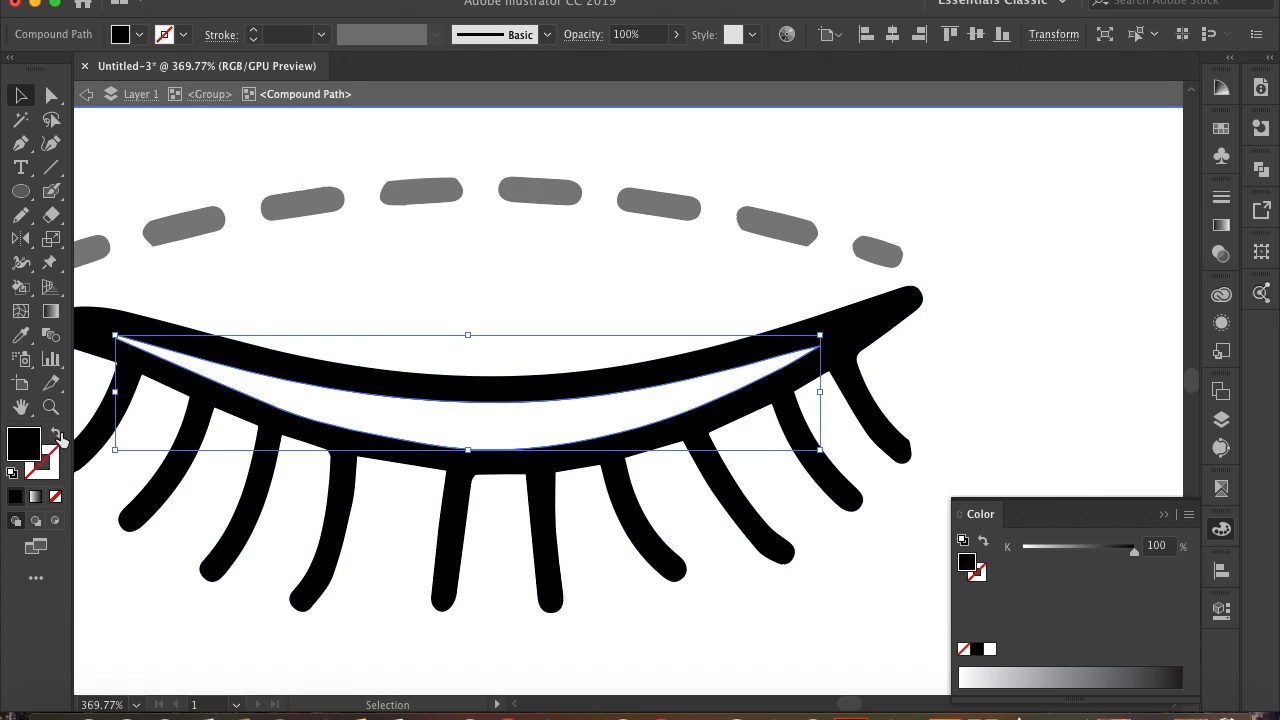
pyautogui.click(57, 434)
pyautogui.click(57, 434)
# - Try shrinking the inner crescent path from its corner and undo the resize
pyautogui.moveTo(118, 337); pyautogui.dragTo(441, 411)
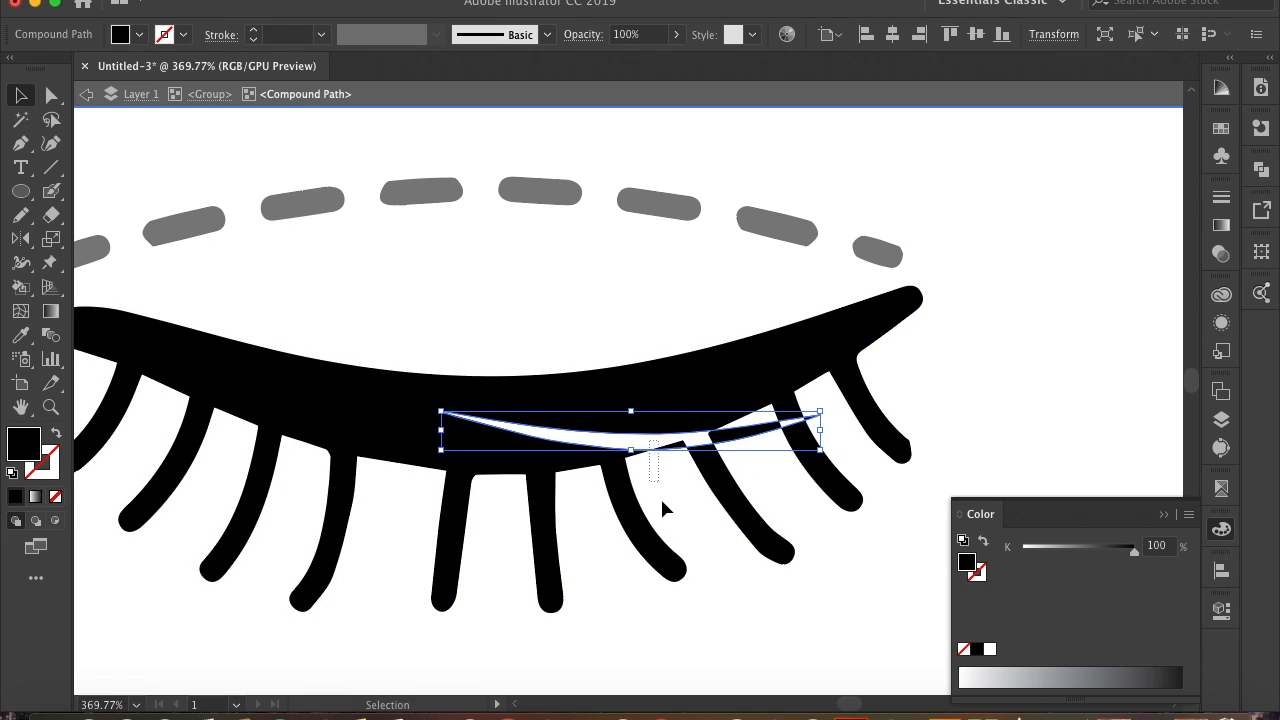
pyautogui.press('super+z')
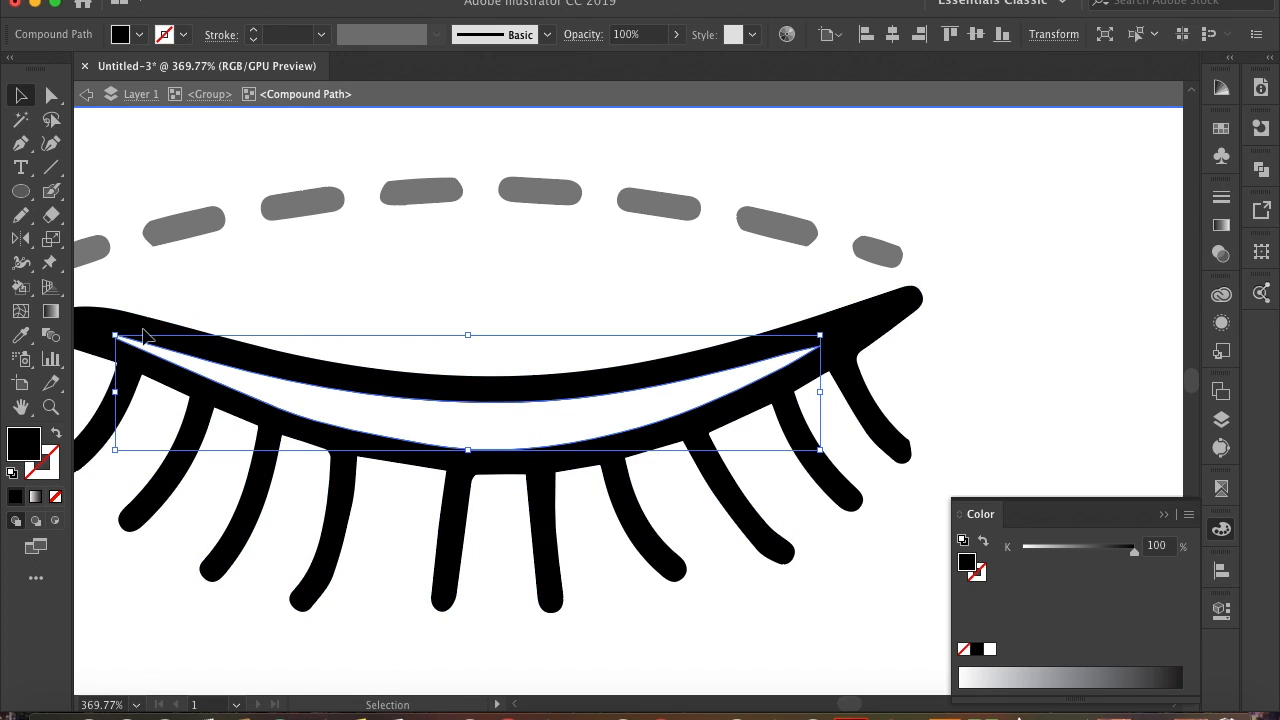
# - Fill the eyelid-and-lash compound path with dark grey, K 79.38%, and deselect it
pyautogui.doubleClick(27, 440)
pyautogui.click(330, 300)
pyautogui.click(566, 174)
pyautogui.click(957, 322)
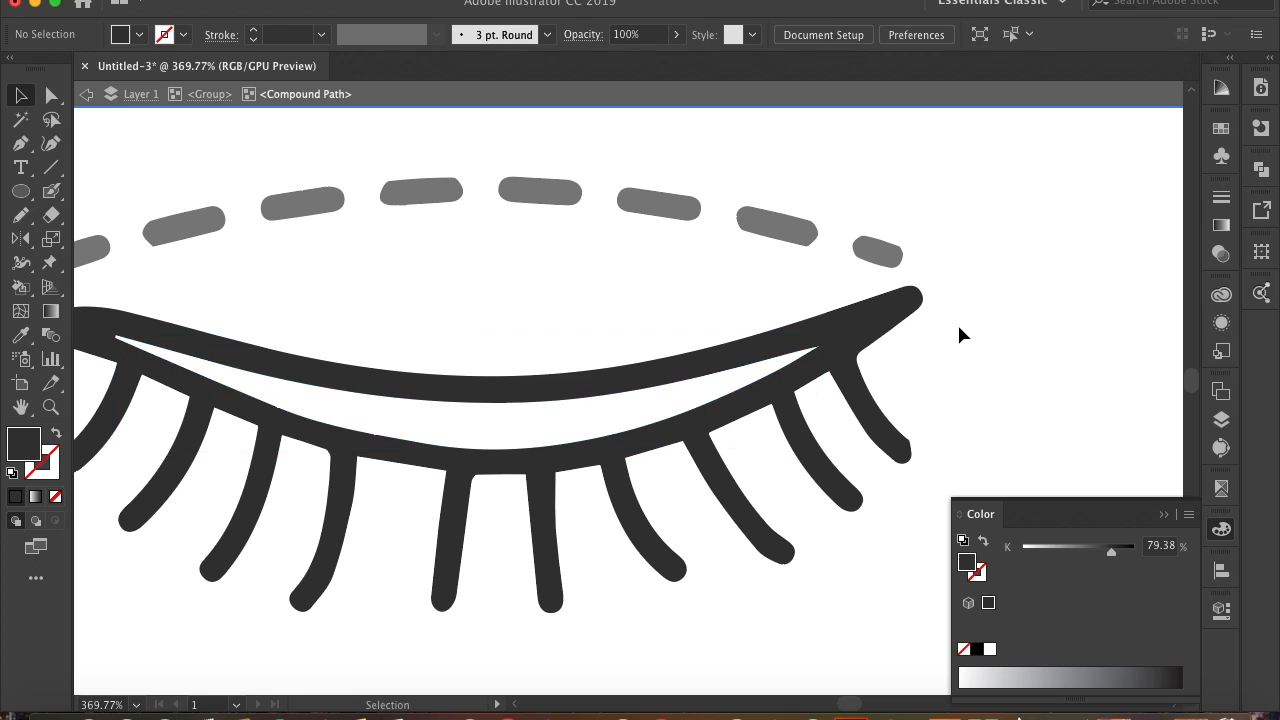
# - Examine the recoloured eyelid and lashes by isolating the compound path and selecting its outer path, and exit isolation
pyautogui.scroll(-5, 957, 322)
pyautogui.scroll(4, 815, 400)
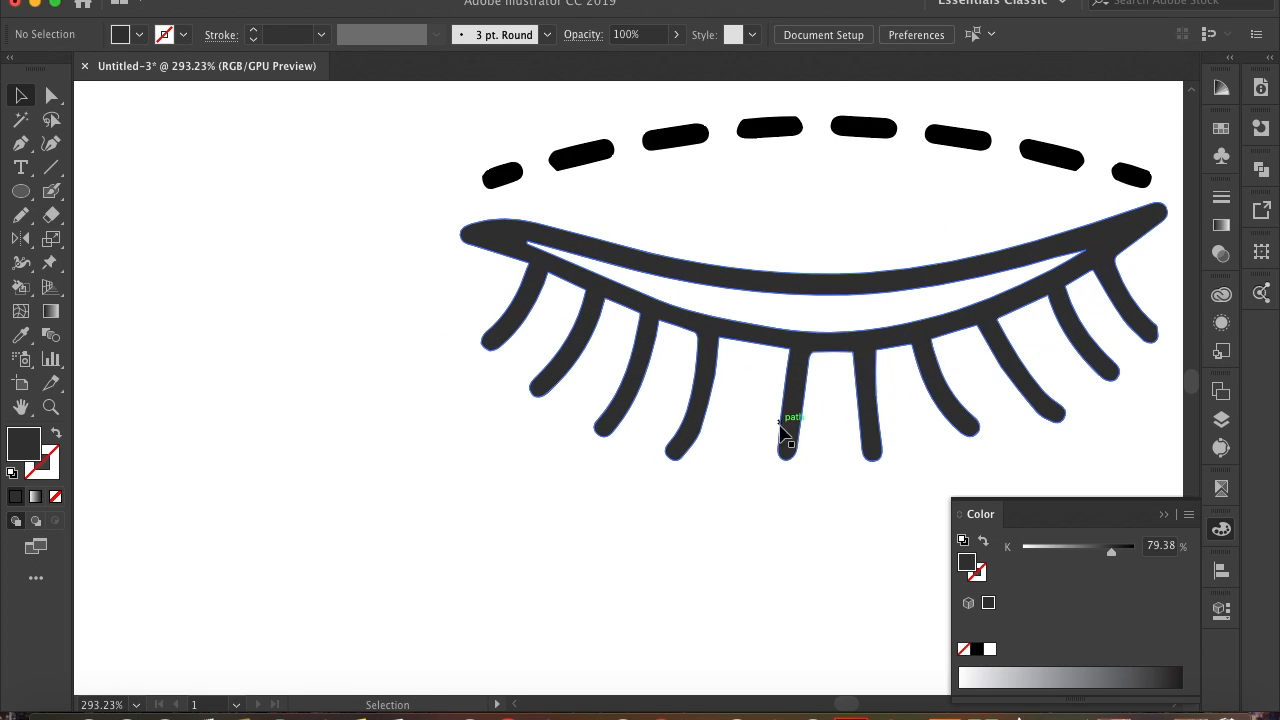
pyautogui.hscroll(5, 603, 494)
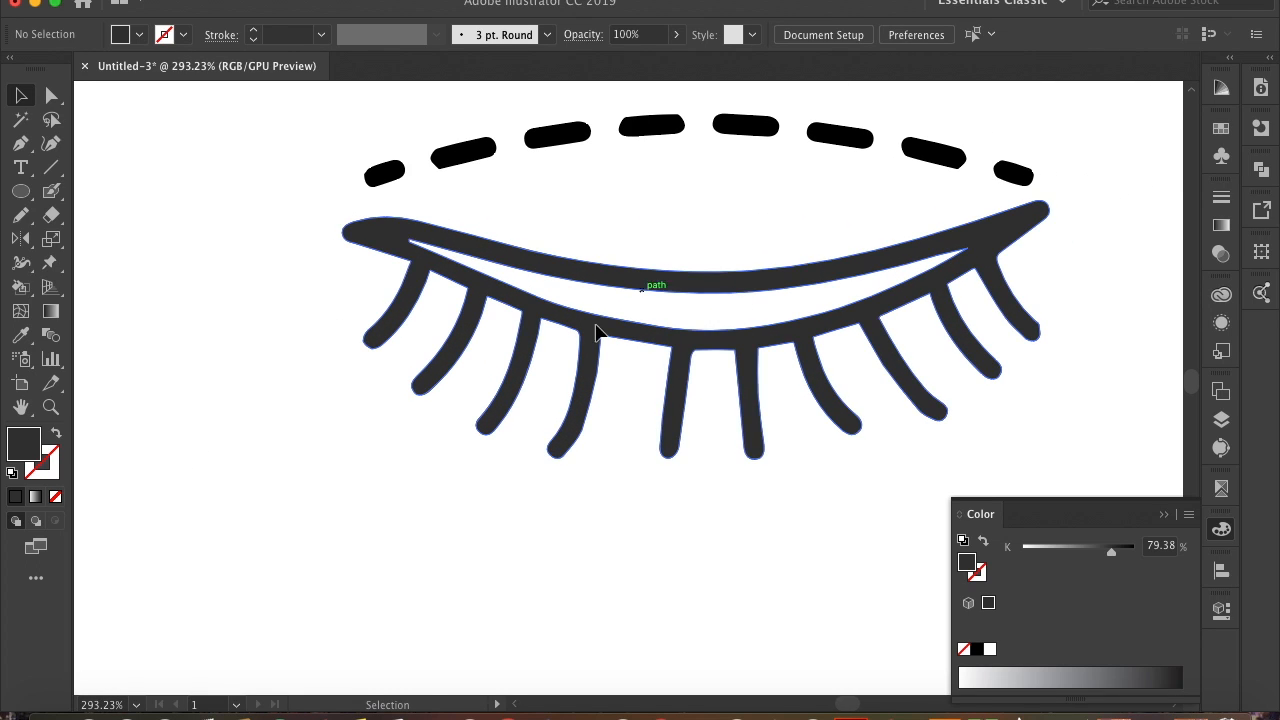
pyautogui.doubleClick(533, 277)
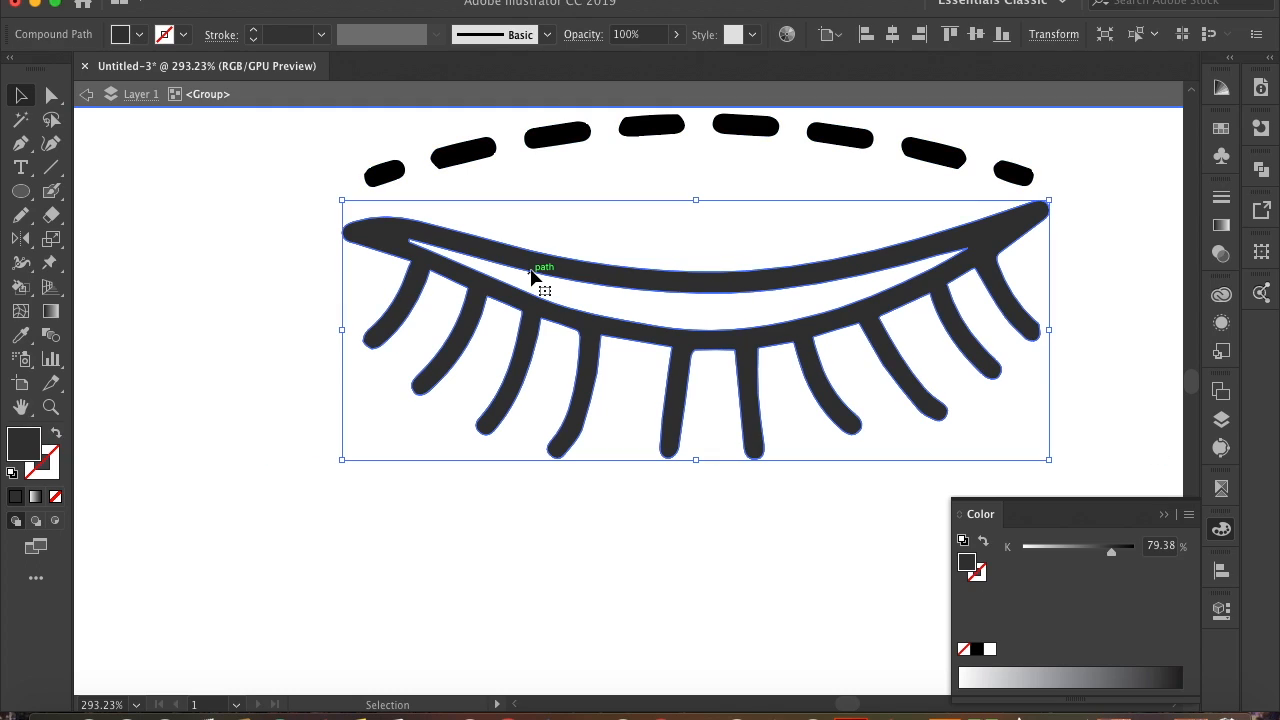
pyautogui.doubleClick(523, 348)
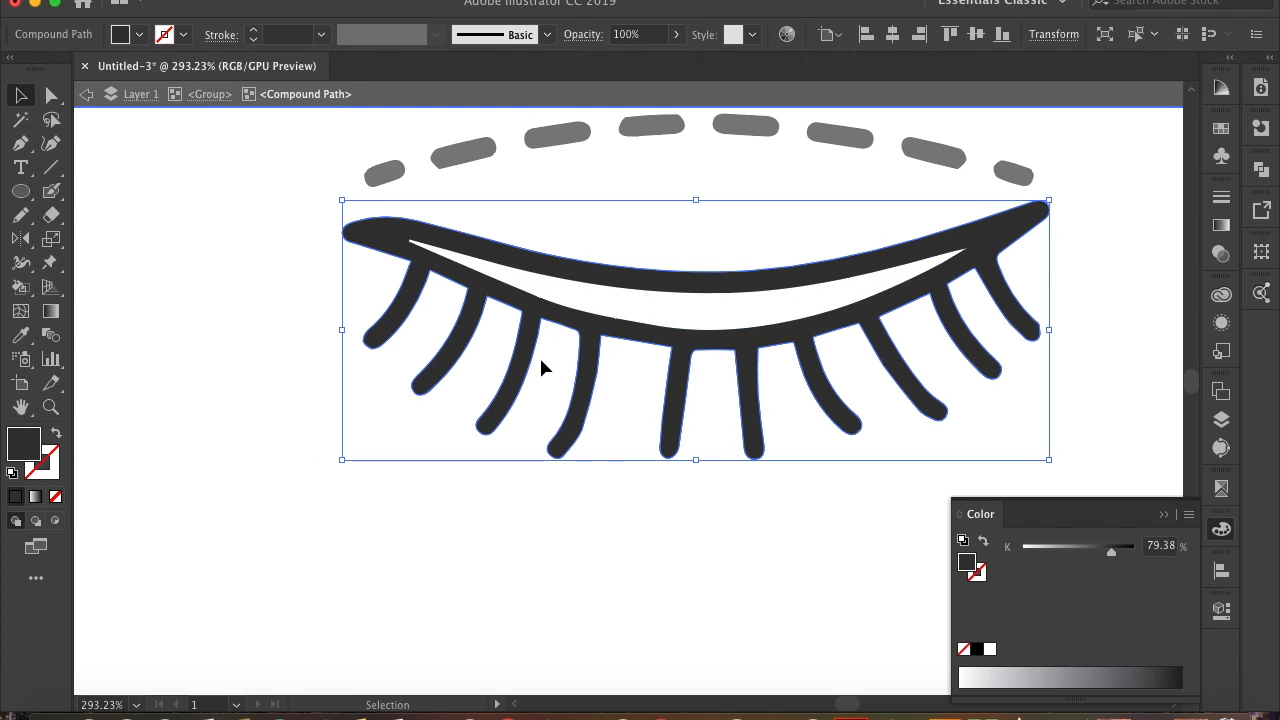
pyautogui.scroll(-2, 503, 266)
pyautogui.click(439, 442)
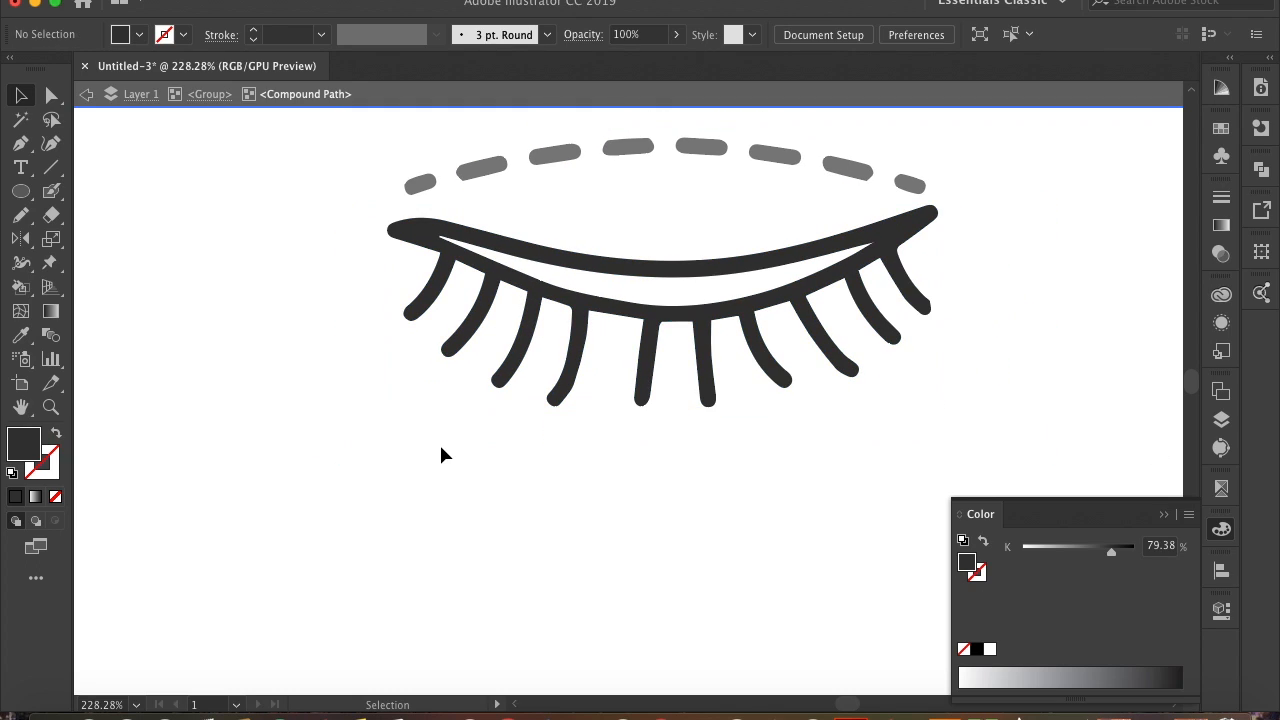
pyautogui.click(716, 327)
pyautogui.doubleClick(1044, 233)
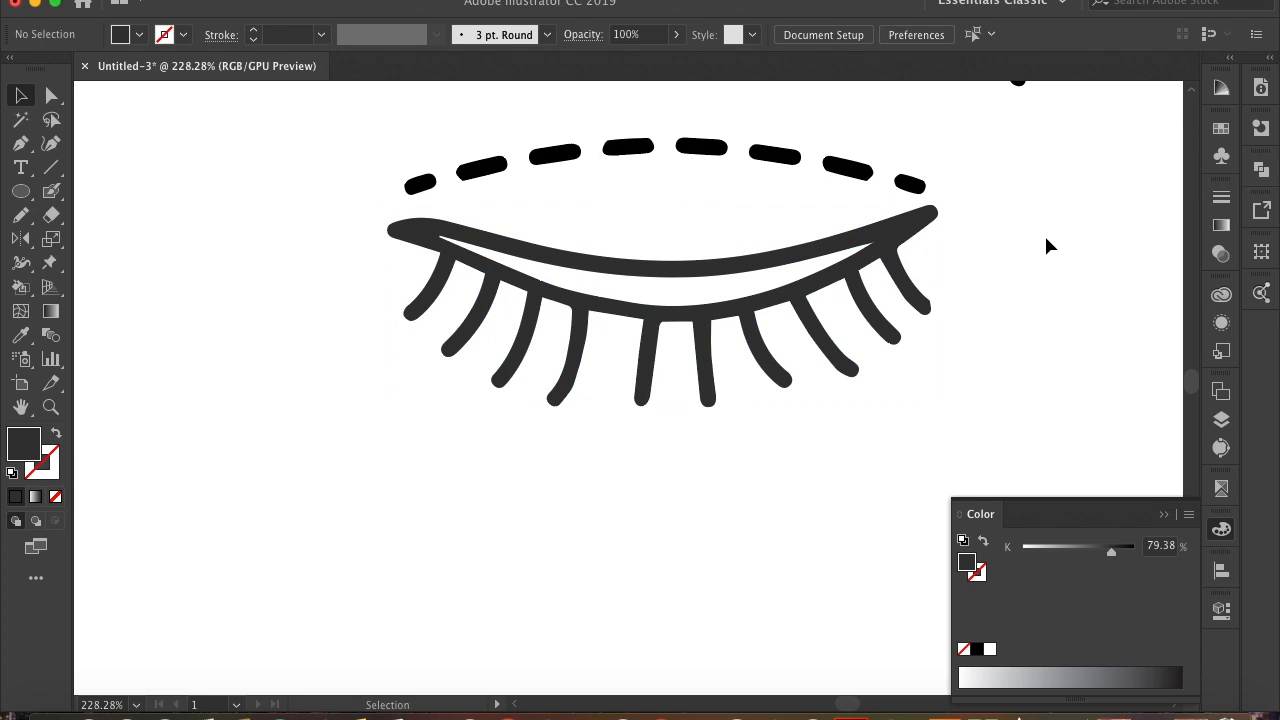
# - Isolate the closed eye's group and swap fill and stroke on the eyelid-and-lash compound path so it becomes a 1 pt outline
pyautogui.scroll(-7, 1046, 246)
pyautogui.hscroll(3, 1046, 246)
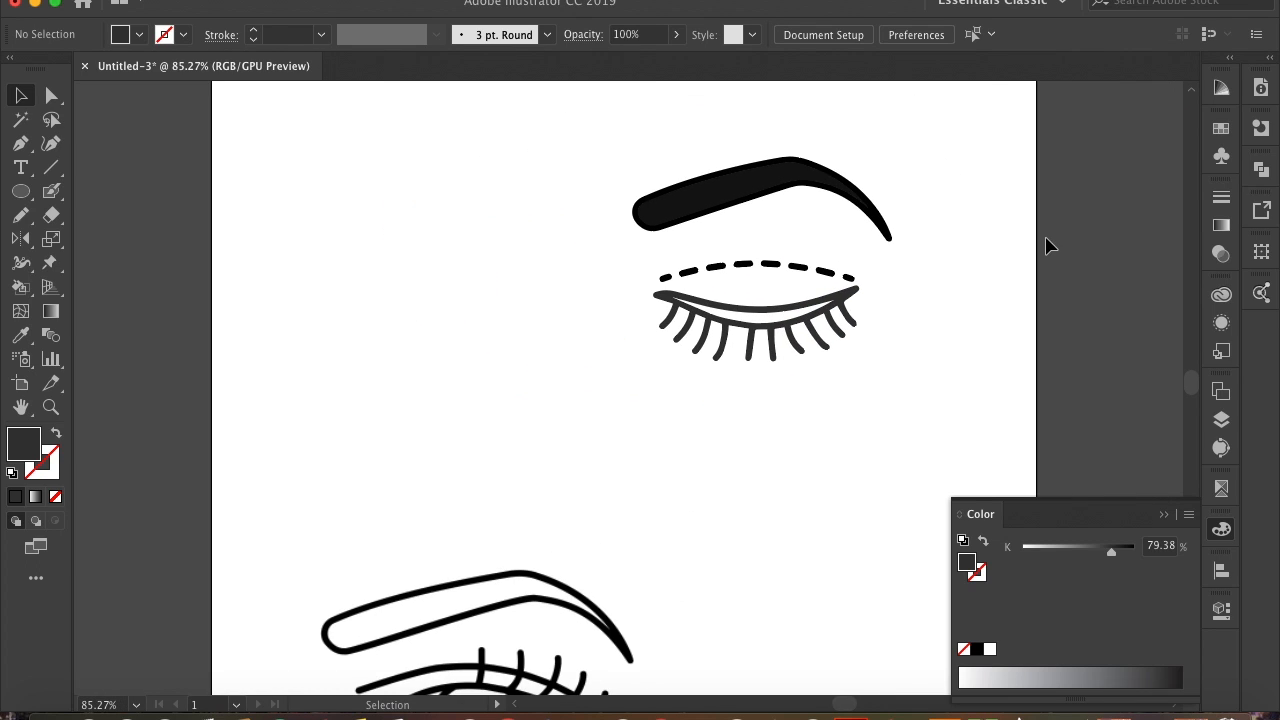
pyautogui.click(660, 296)
pyautogui.click(503, 359)
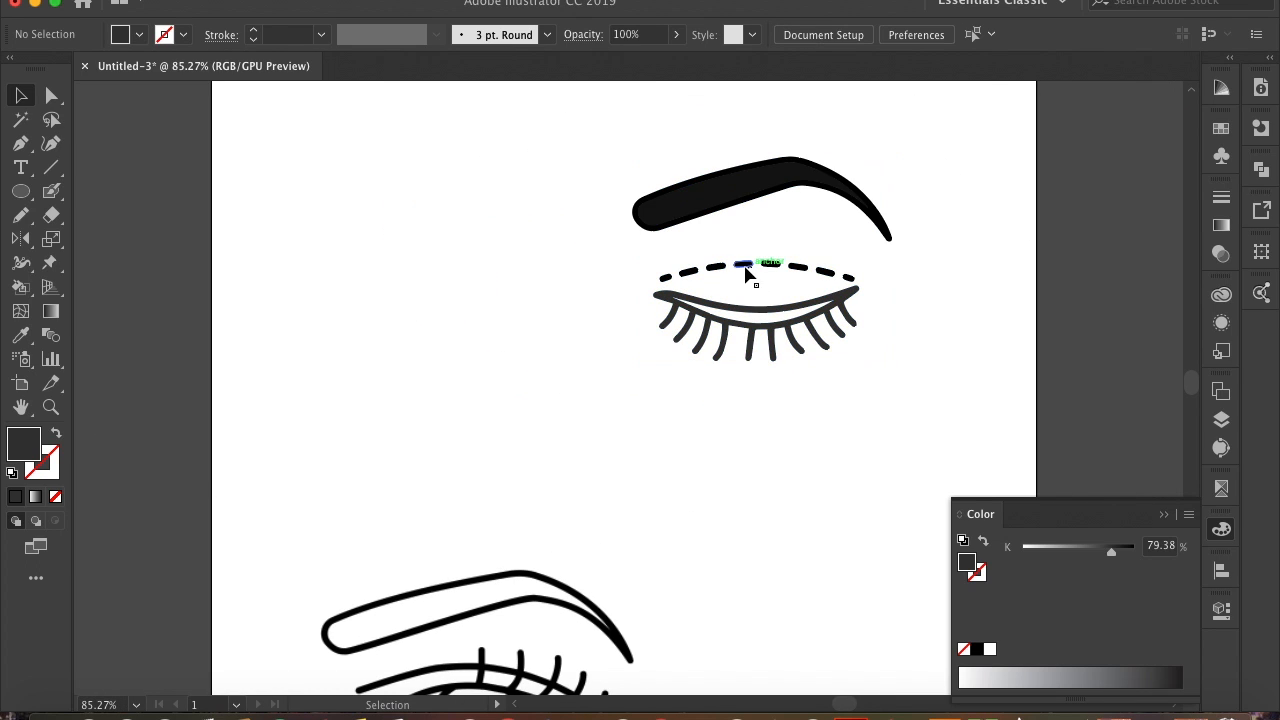
pyautogui.doubleClick(660, 297)
pyautogui.click(660, 298)
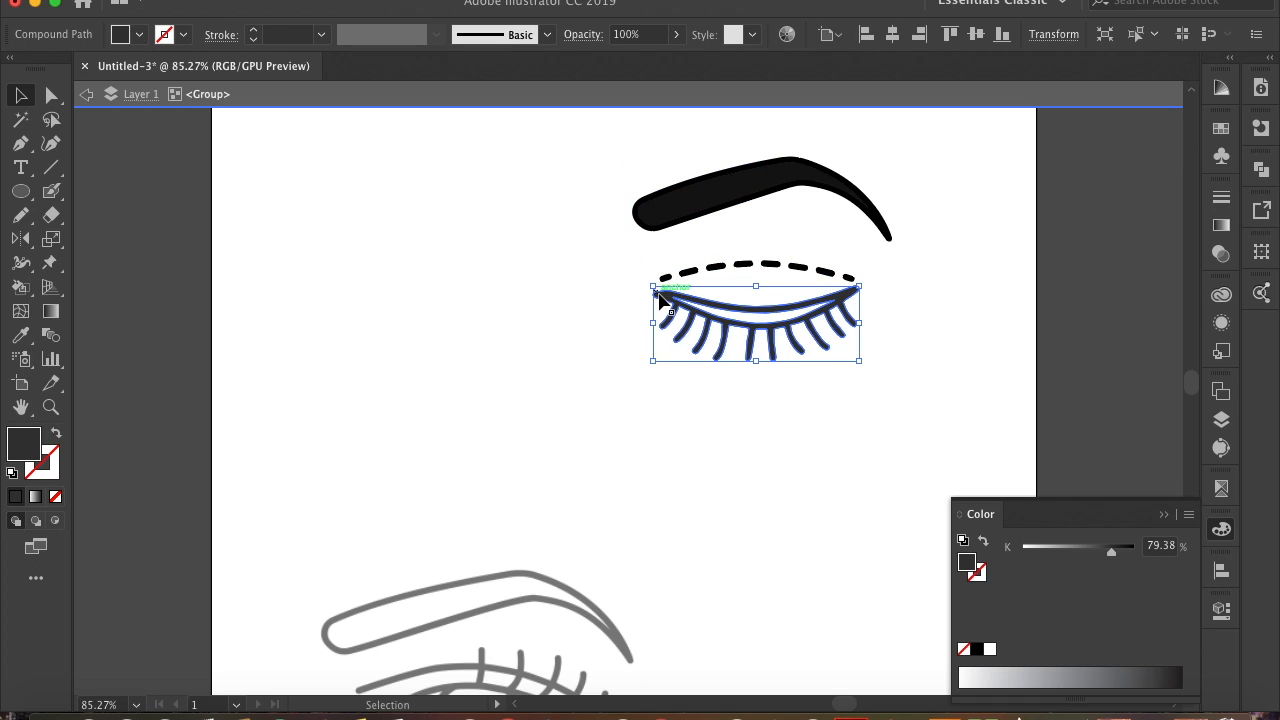
pyautogui.click(54, 435)
pyautogui.click(397, 385)
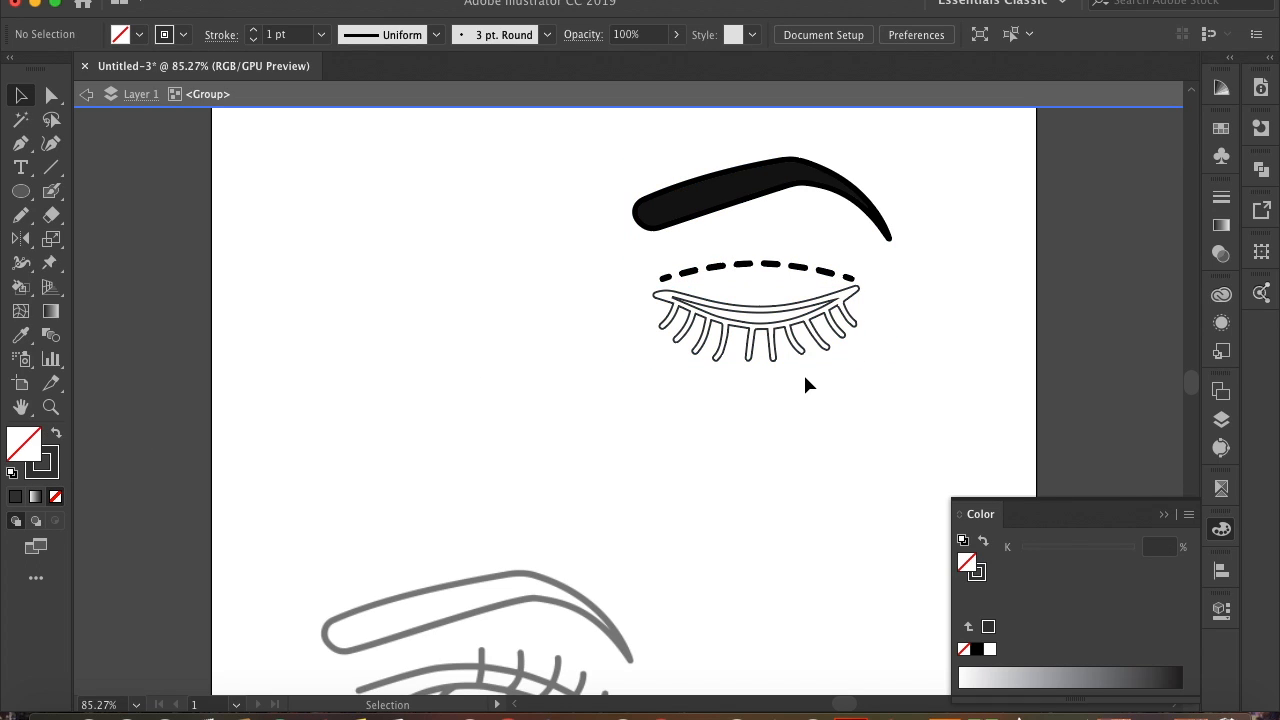
# - Isolate the eyelid-and-lash compound path and move its inner crescent path out to the empty area below and left of the eye
pyautogui.scroll(5, 803, 378)
pyautogui.click(695, 187)
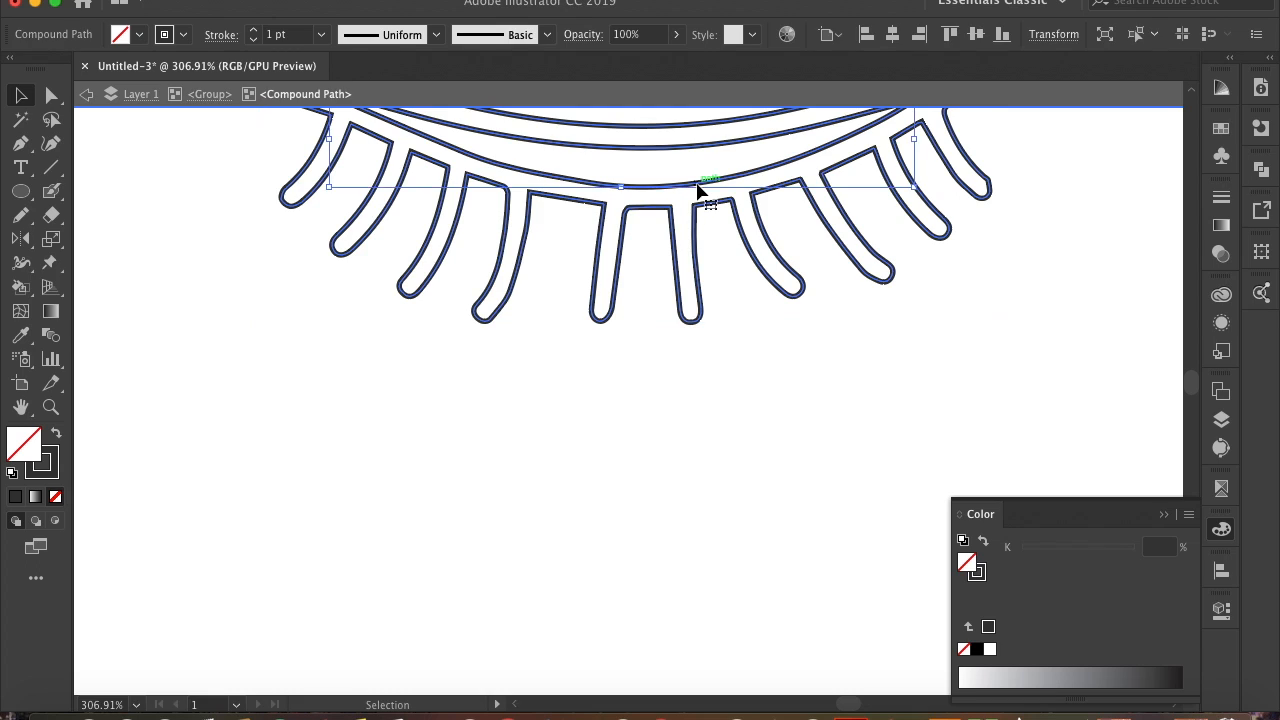
pyautogui.scroll(-4, 697, 190)
pyautogui.moveTo(683, 190); pyautogui.dragTo(371, 300)
pyautogui.click(853, 379)
pyautogui.click(342, 289)
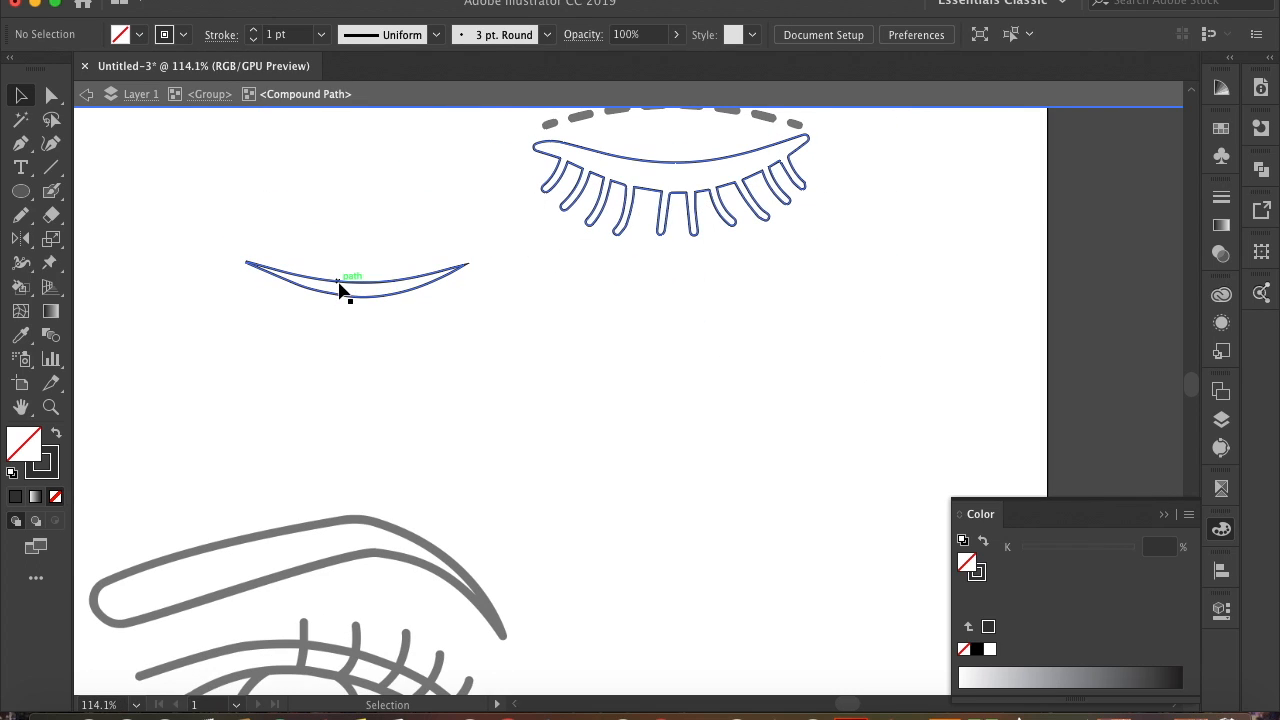
# - Fill the compound path with purple 7F267D, and swap fill and stroke so the purple becomes the outline
pyautogui.doubleClick(24, 455)
pyautogui.click(265, 294)
pyautogui.click(566, 177)
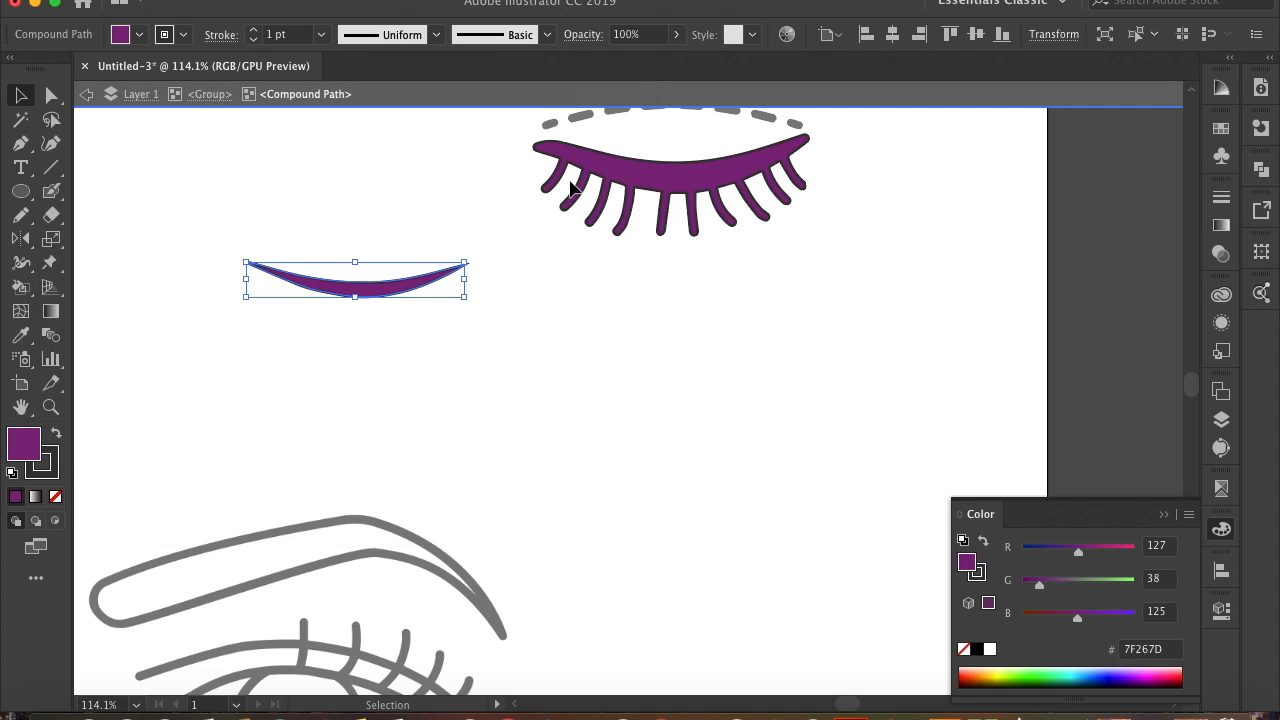
pyautogui.click(55, 437)
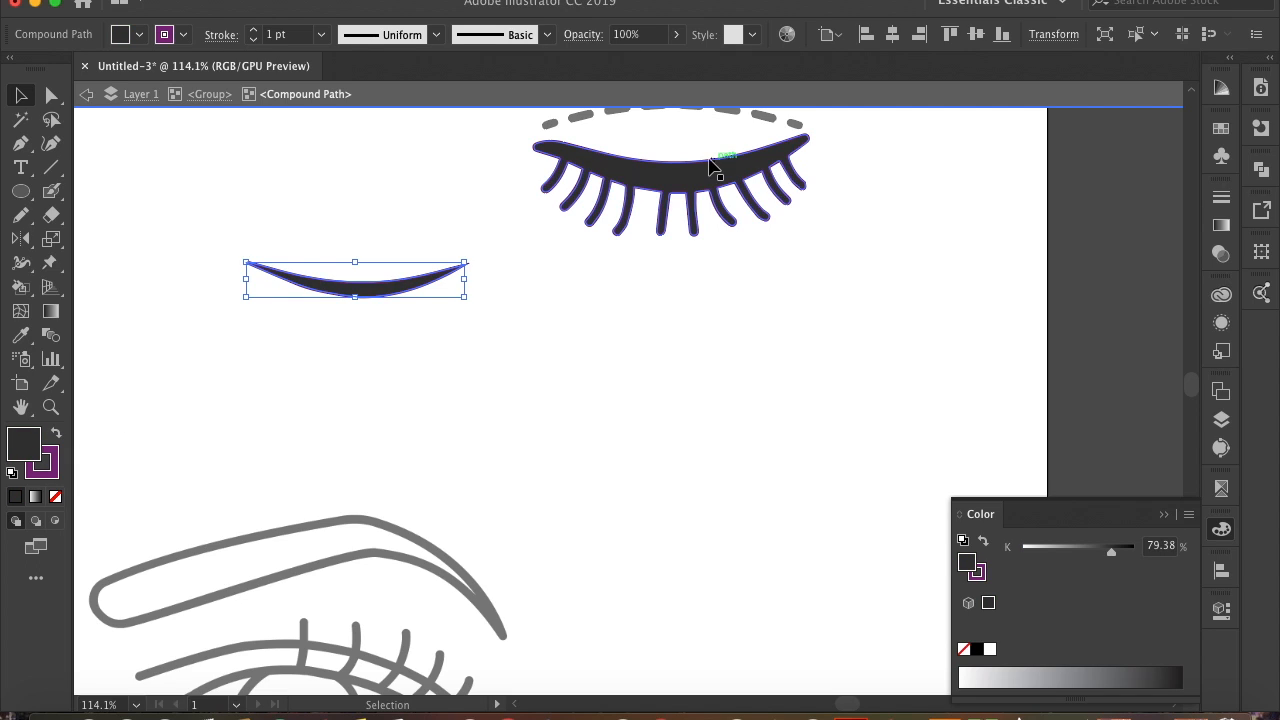
pyautogui.click(657, 503)
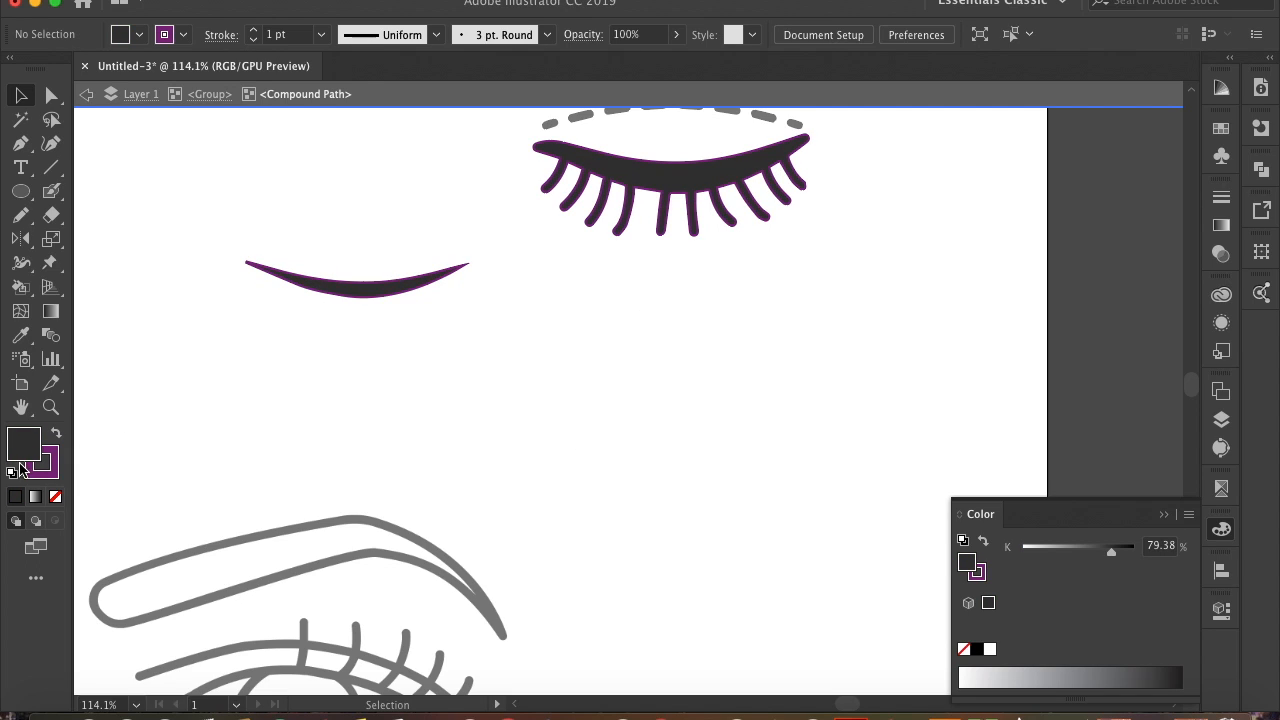
# - Try to change the stacking order of the detached crescent path
pyautogui.click(350, 288)
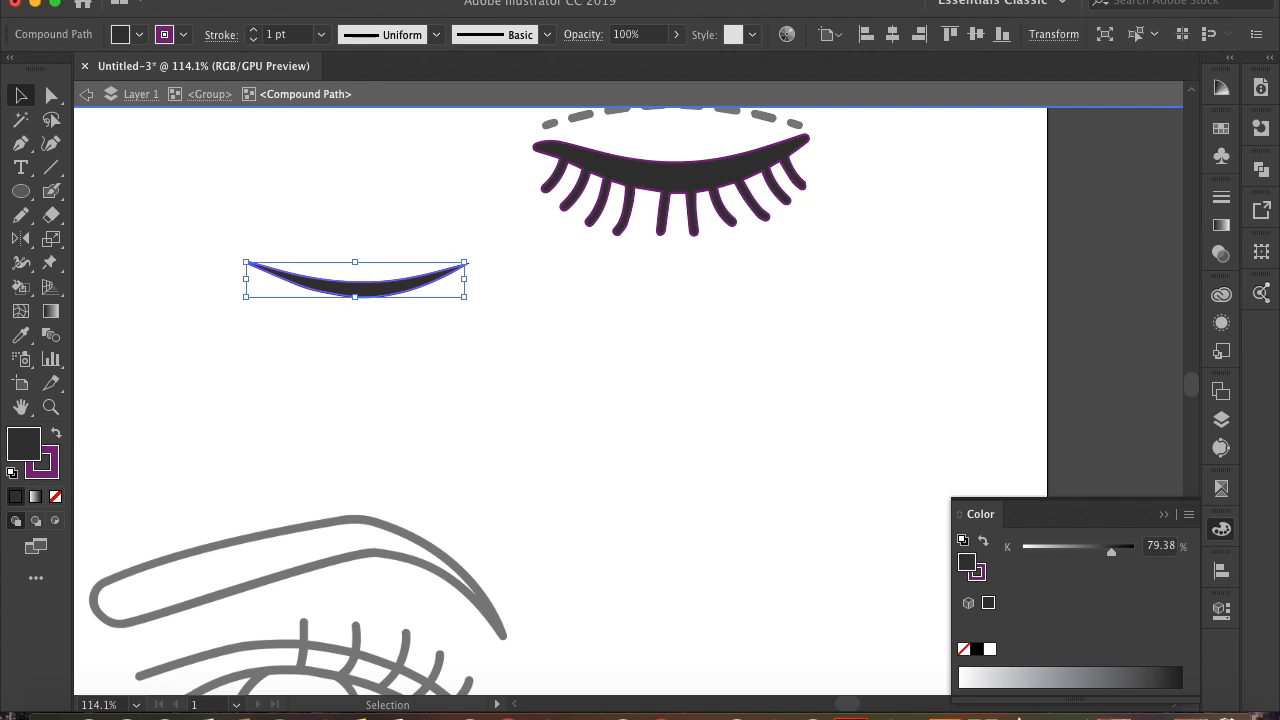
pyautogui.click(279, 1)
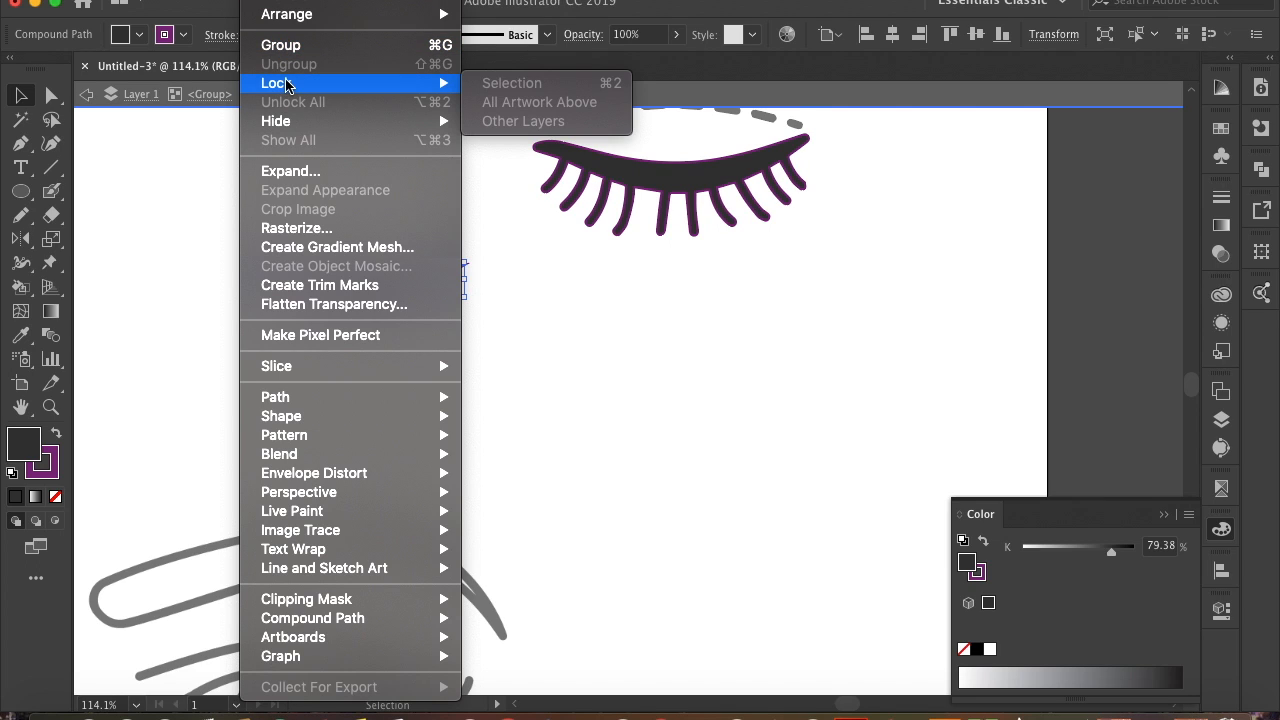
pyautogui.click(676, 389)
pyautogui.click(279, 1)
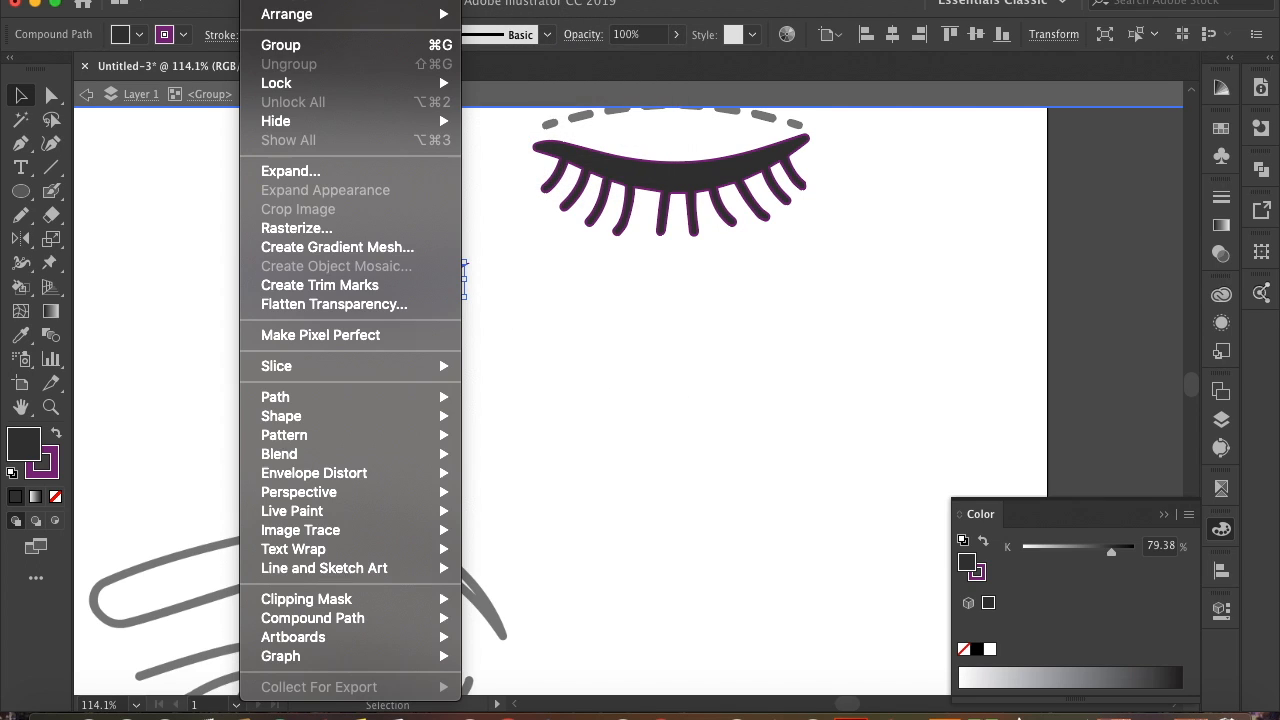
pyautogui.moveTo(285, 24)
pyautogui.click(500, 33)
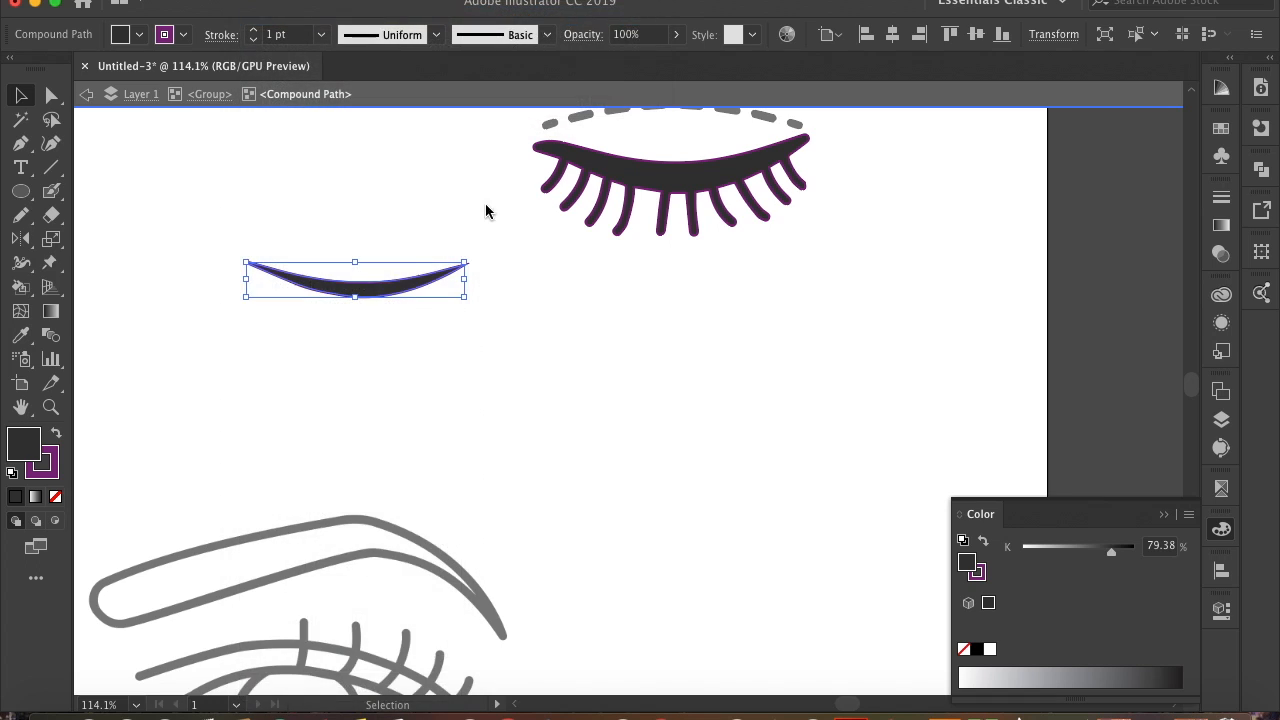
# - Set the fill of the compound path to dark grey, K 74.71%, and deselect it
pyautogui.doubleClick(27, 440)
pyautogui.click(286, 303)
pyautogui.click(594, 176)
pyautogui.click(739, 418)
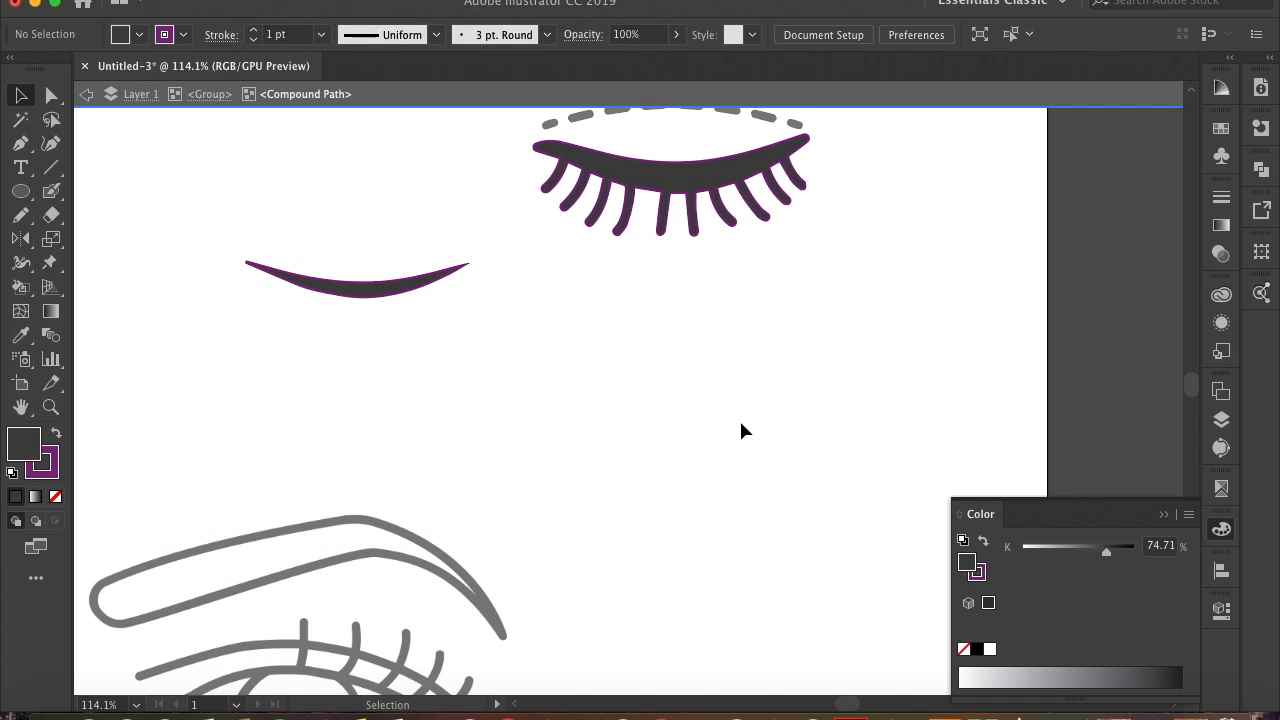
# - Move the detached crescent path back inside the eyelid as its opening, and exit isolation
pyautogui.moveTo(337, 286); pyautogui.dragTo(643, 172)
pyautogui.click(717, 307)
pyautogui.scroll(3, 717, 307)
pyautogui.scroll(-3, 720, 317)
pyautogui.scroll(3, 720, 317)
pyautogui.scroll(-2, 686, 323)
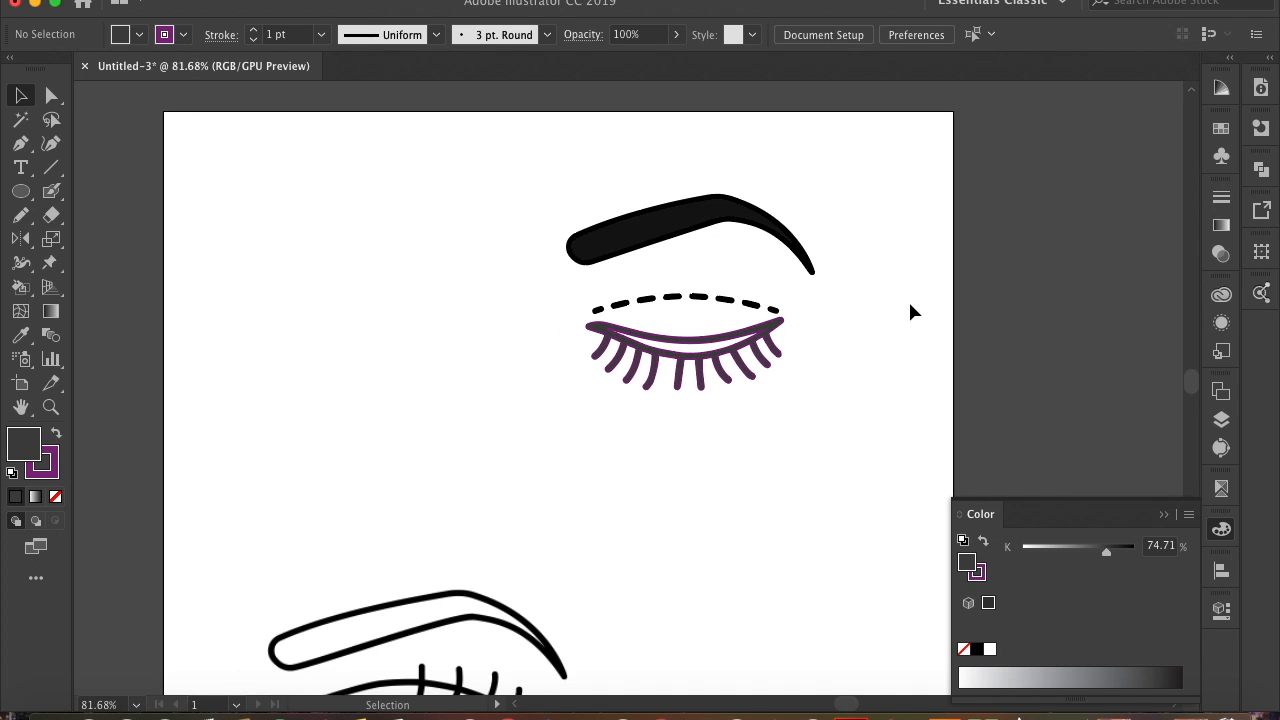
# - Isolate the closed eye's group and swap fill and stroke on the three leftmost crease dashes above the eyelid
pyautogui.click(600, 313)
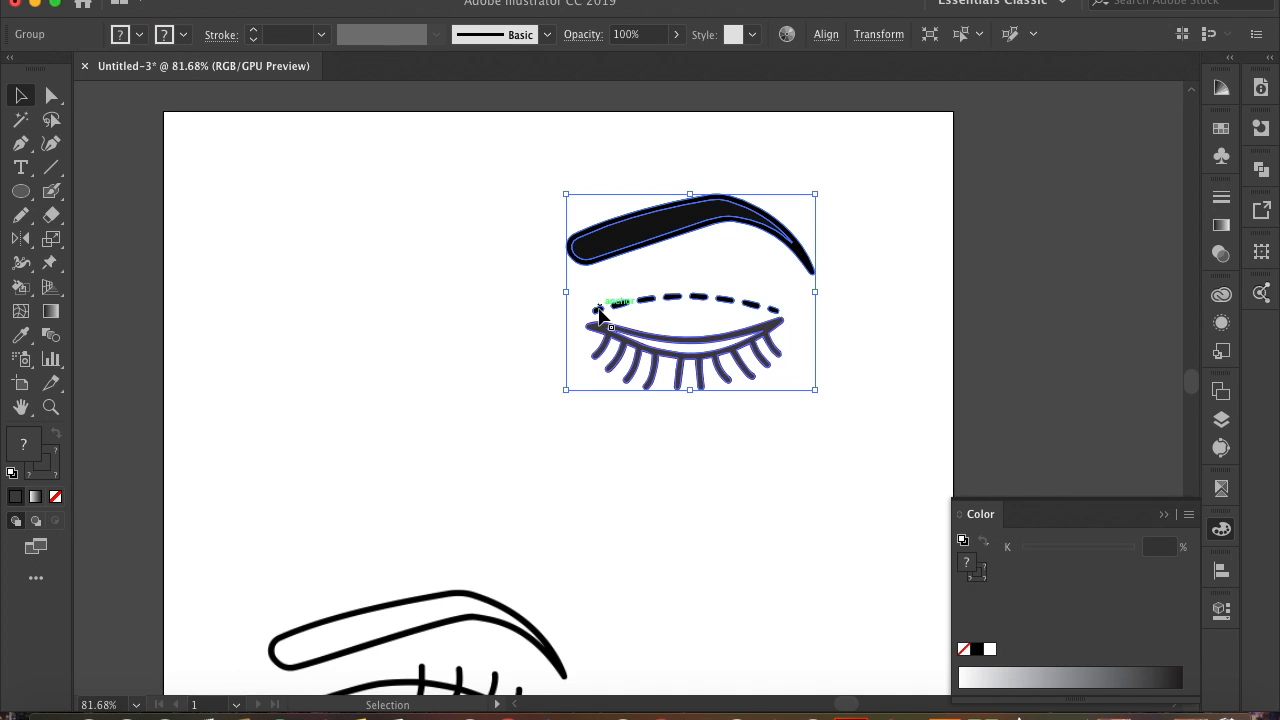
pyautogui.doubleClick(600, 313)
pyautogui.scroll(5, 600, 313)
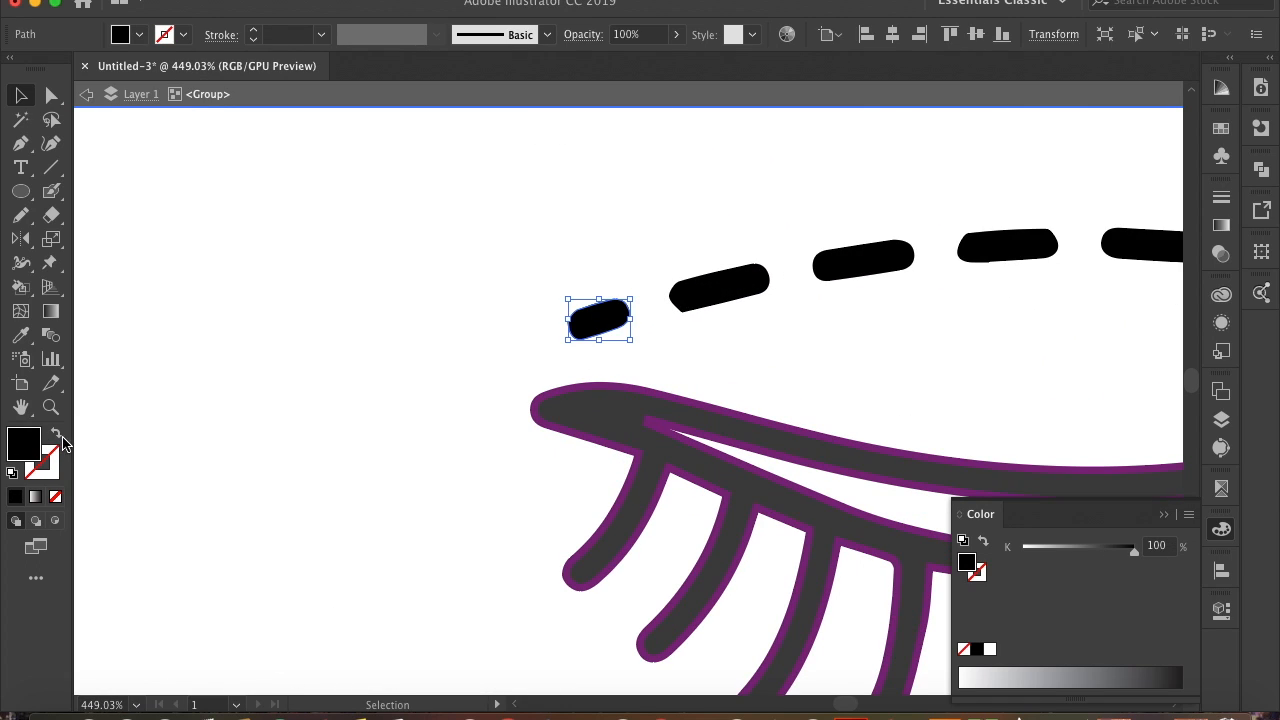
pyautogui.click(56, 437)
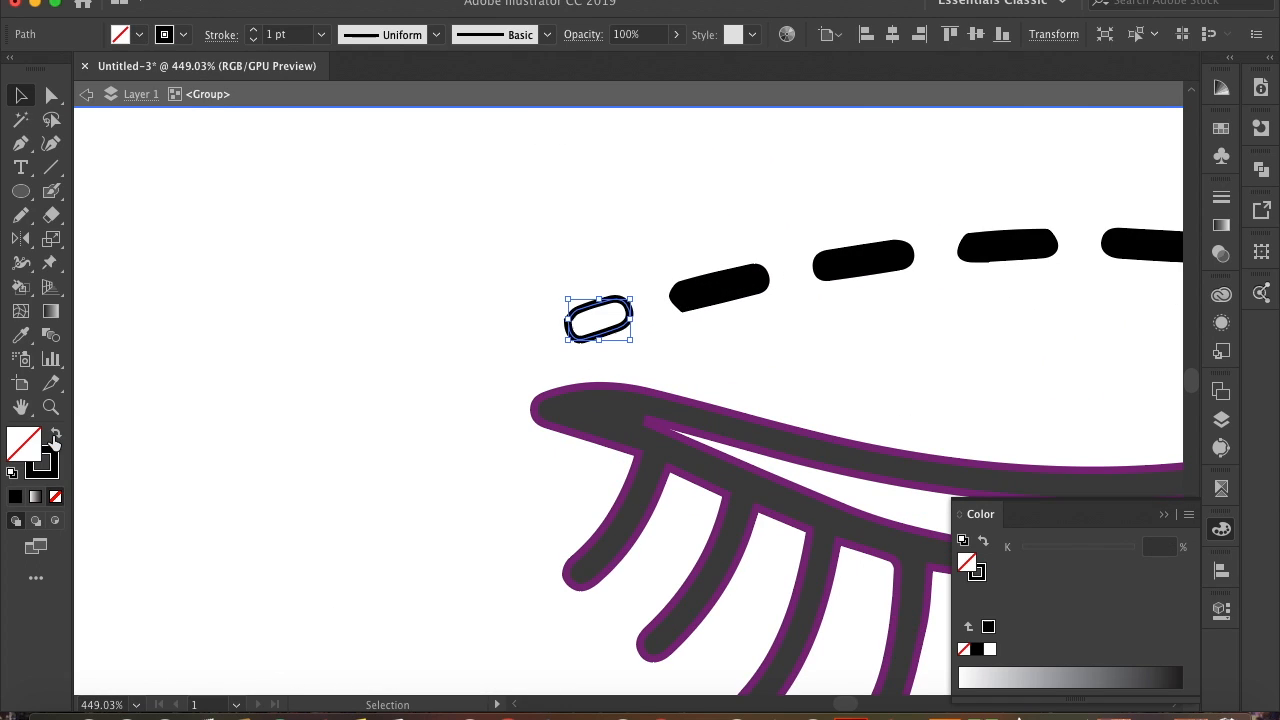
pyautogui.click(766, 273)
pyautogui.click(56, 437)
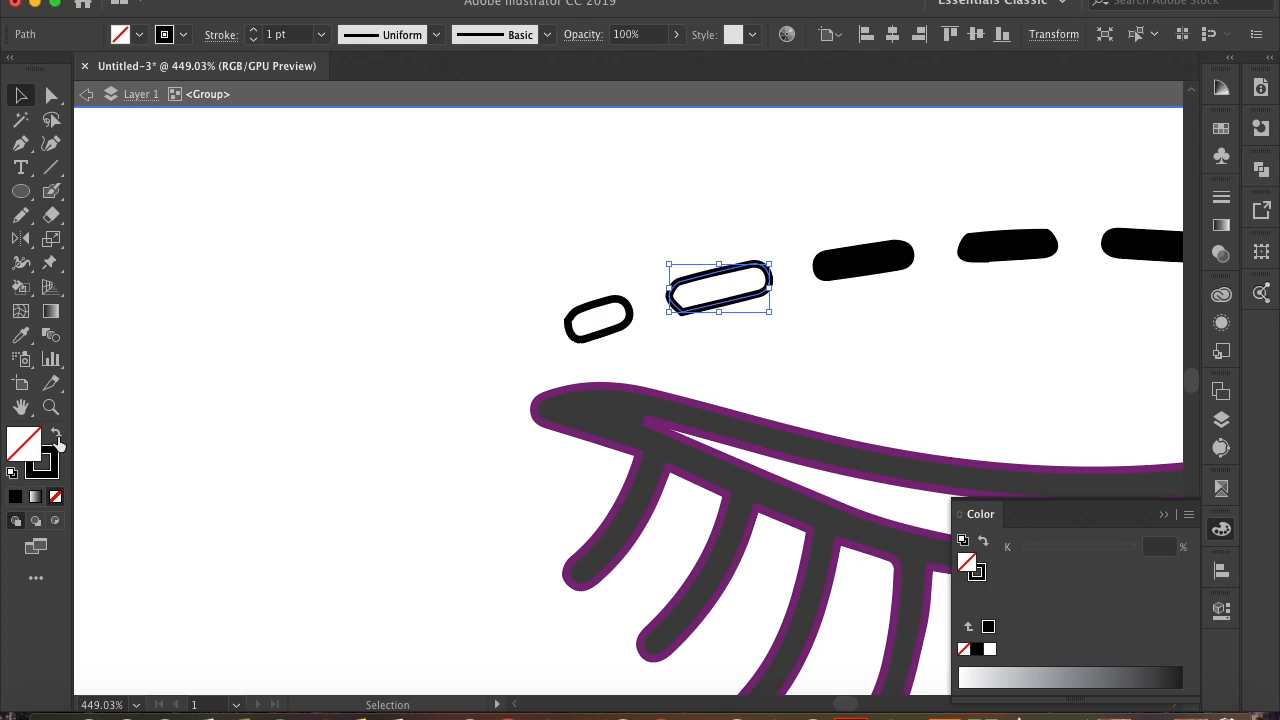
pyautogui.click(905, 250)
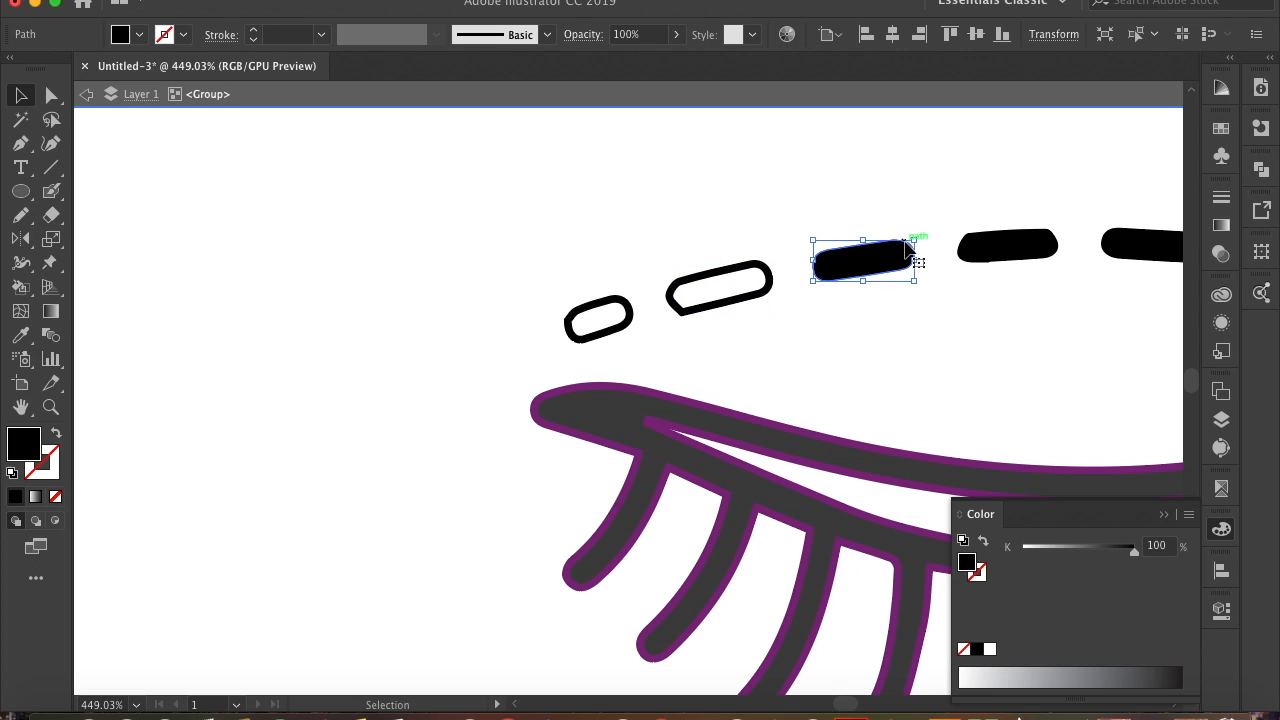
pyautogui.click(56, 437)
# - Swap fill and stroke on the fourth and fifth crease dashes at the middle of the arc
pyautogui.hscroll(5, 875, 390)
pyautogui.scroll(1, 875, 390)
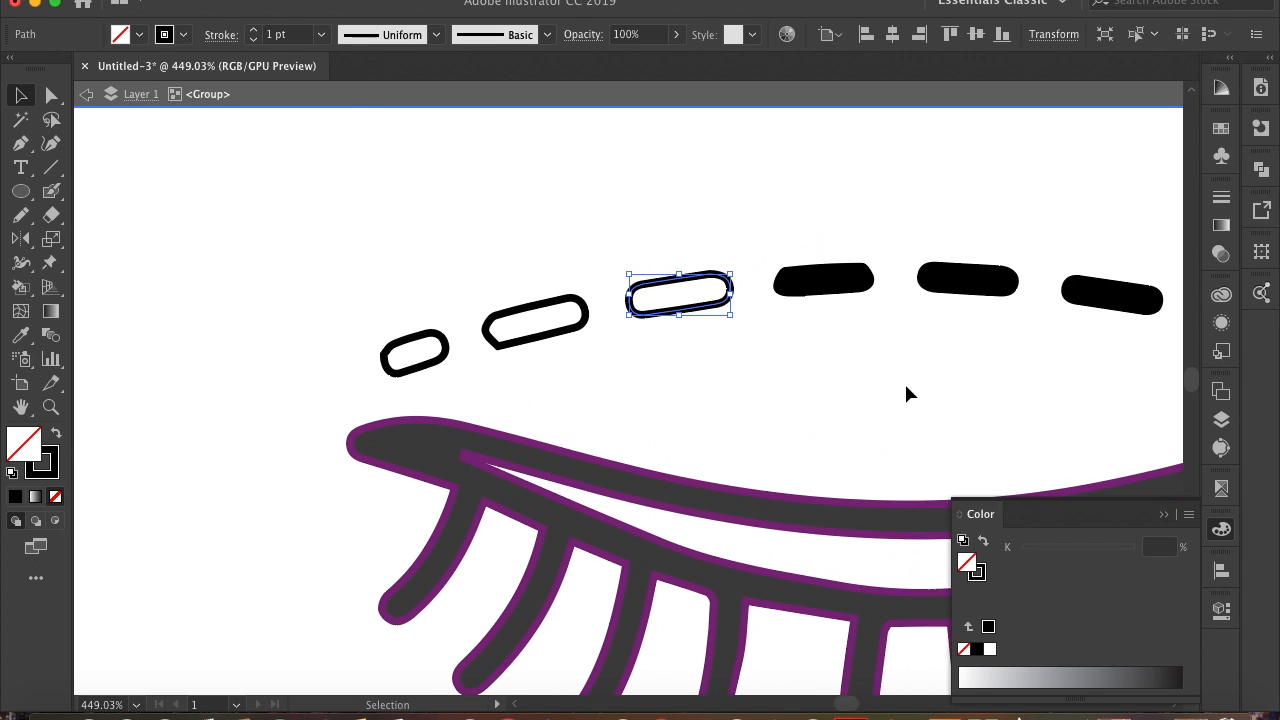
pyautogui.click(779, 276)
pyautogui.click(781, 278)
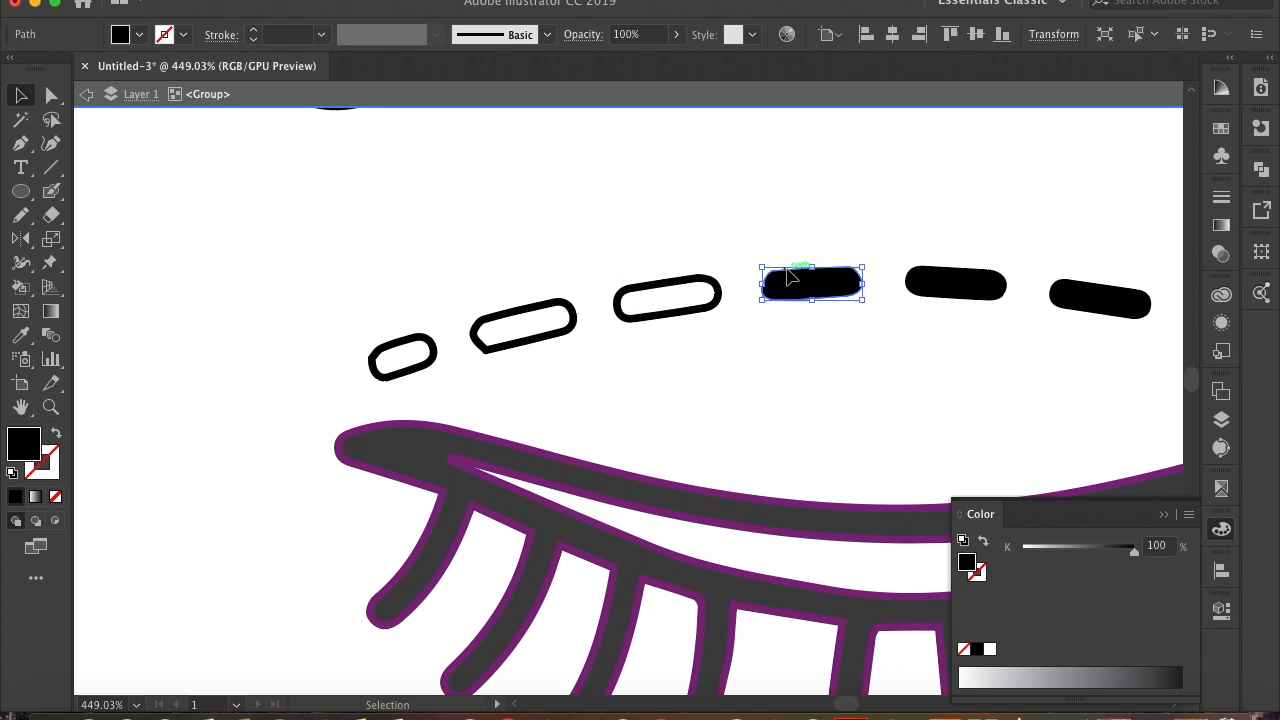
pyautogui.click(56, 439)
pyautogui.hscroll(4, 891, 330)
pyautogui.scroll(1, 891, 330)
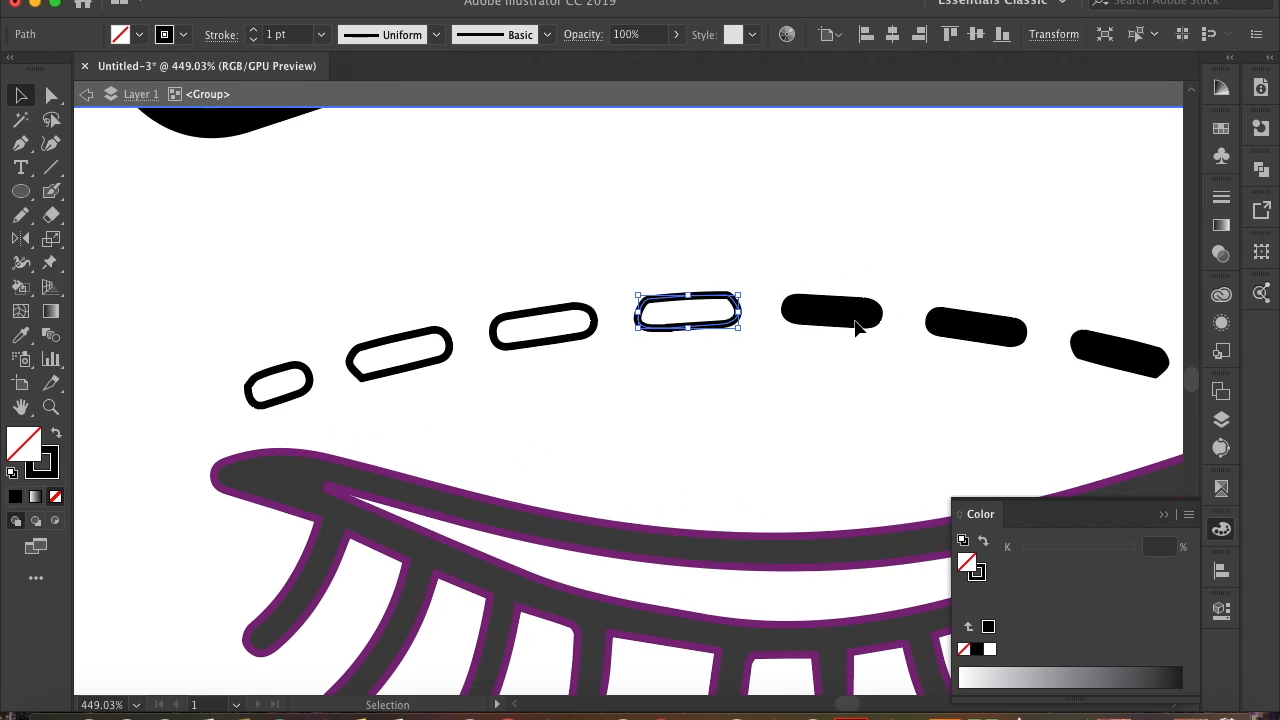
pyautogui.click(820, 332)
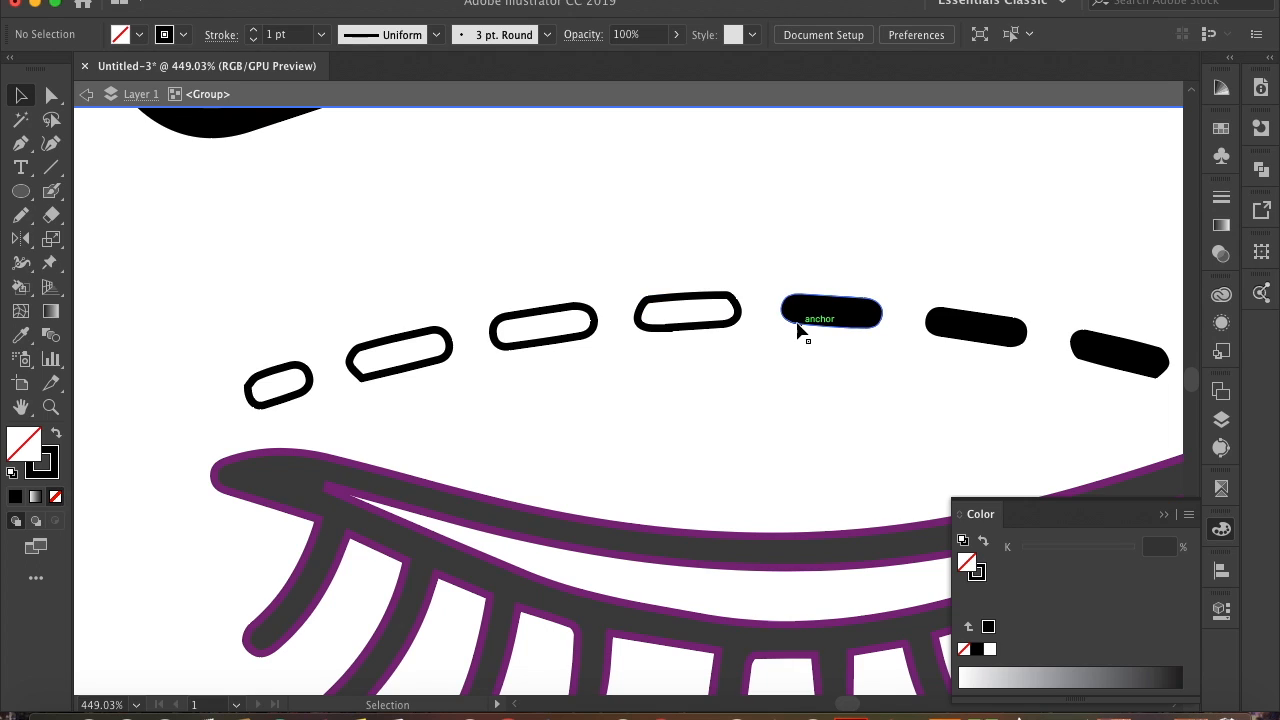
pyautogui.click(800, 332)
pyautogui.click(57, 437)
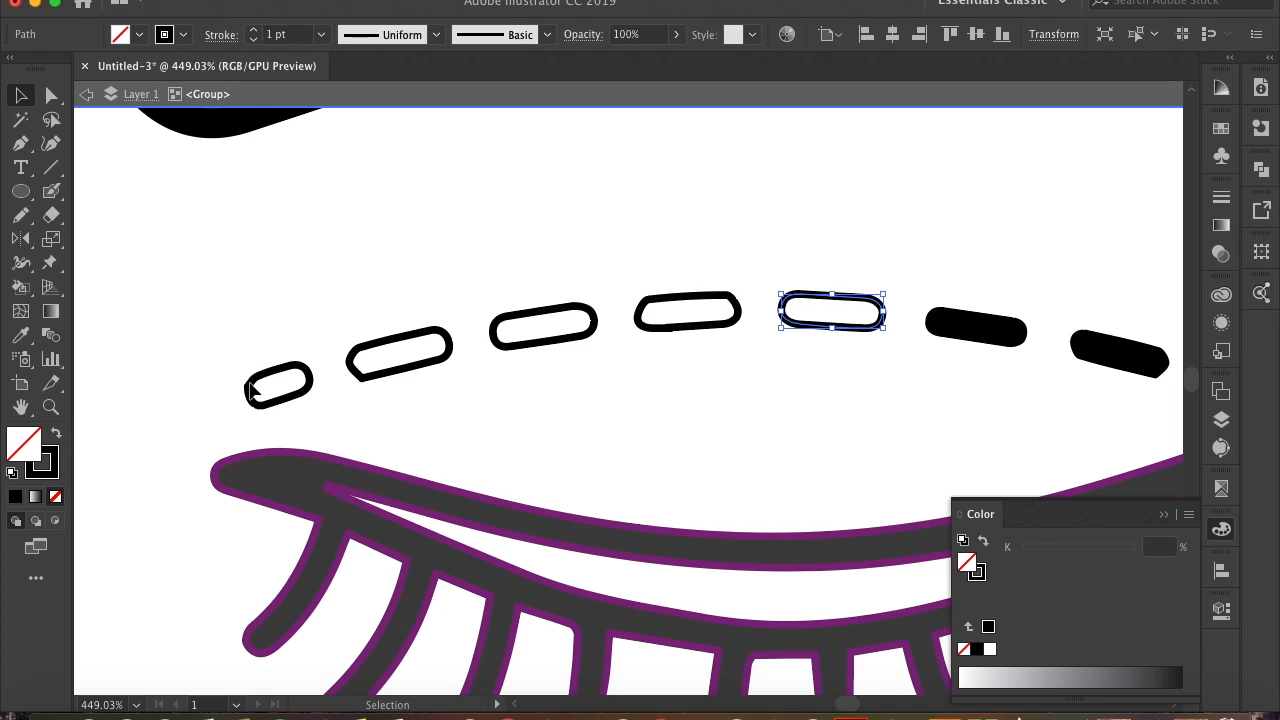
# - Turn the three rightmost crease dashes into outlines by swapping fill and stroke, and exit the group's isolation
pyautogui.click(1010, 320)
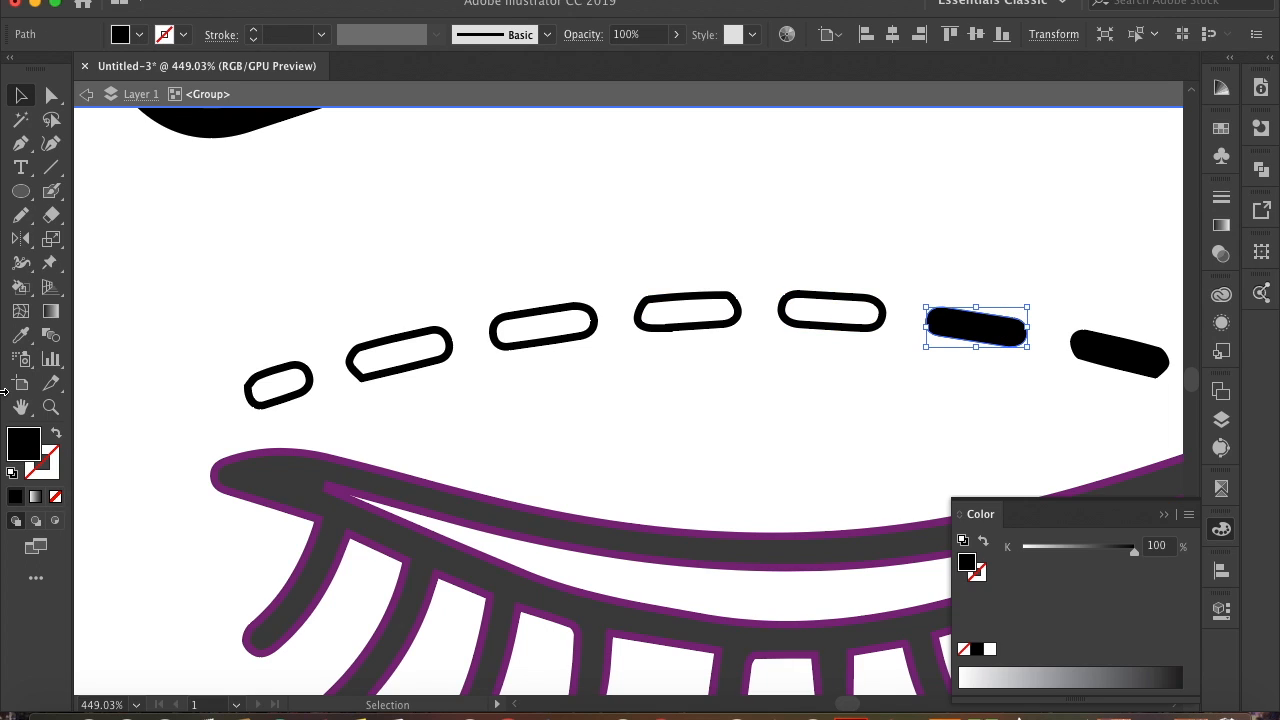
pyautogui.click(56, 437)
pyautogui.click(1117, 373)
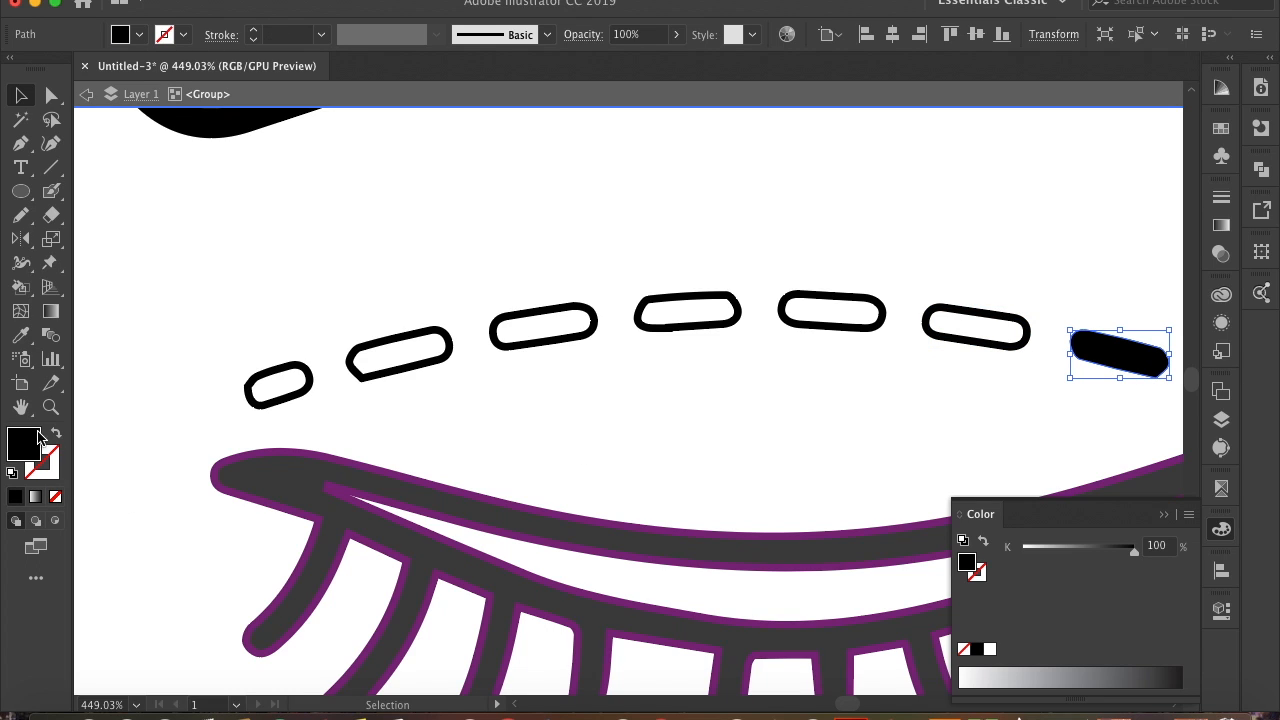
pyautogui.click(57, 437)
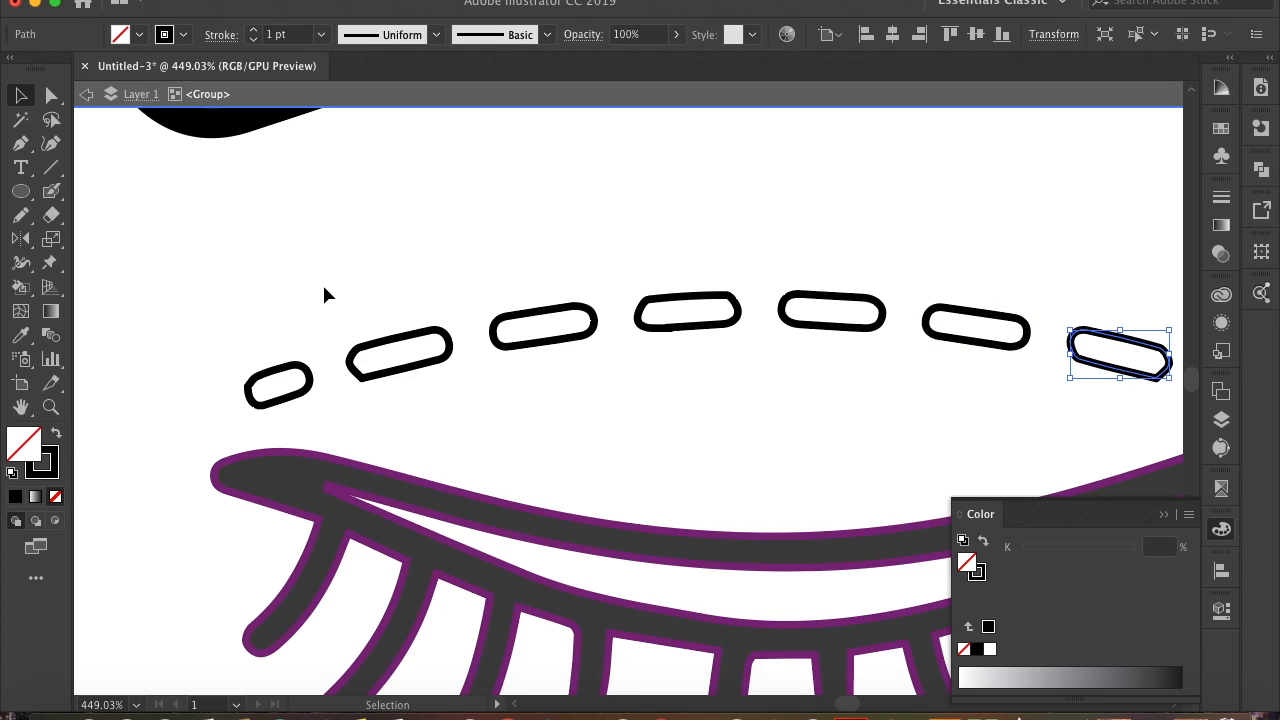
pyautogui.click(322, 282)
pyautogui.press('super+0')
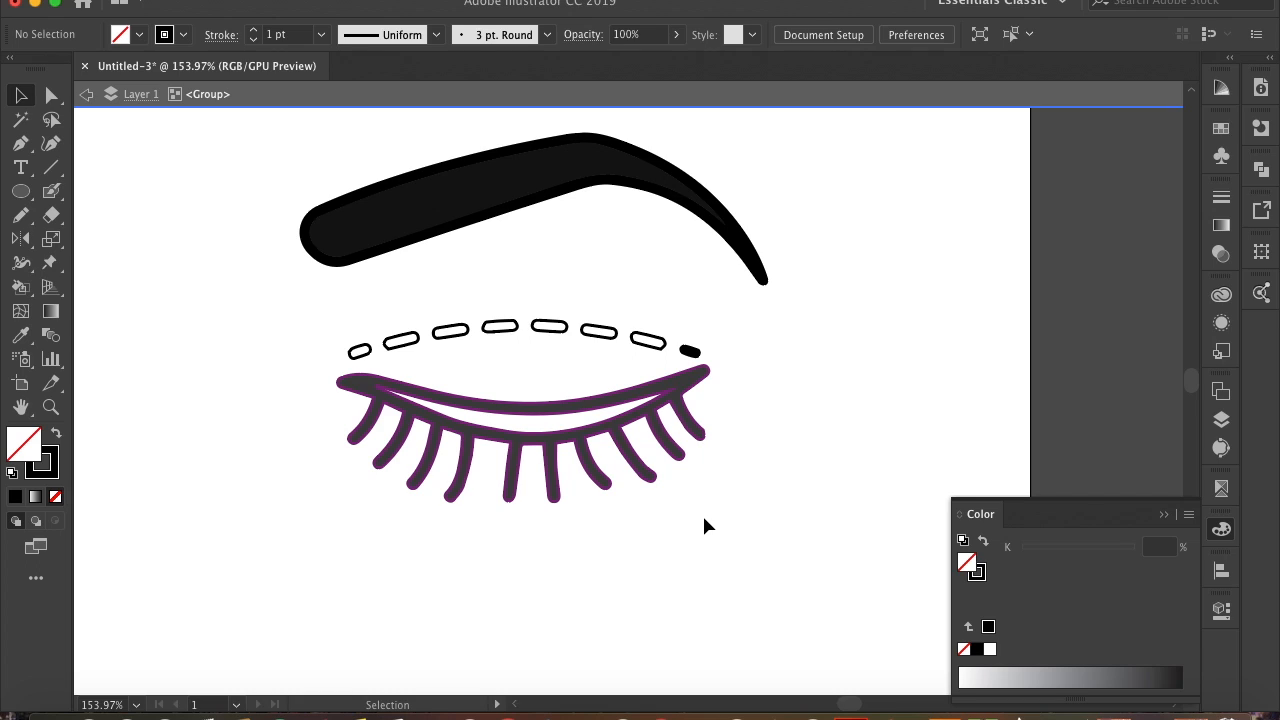
pyautogui.hscroll(-2, 705, 525)
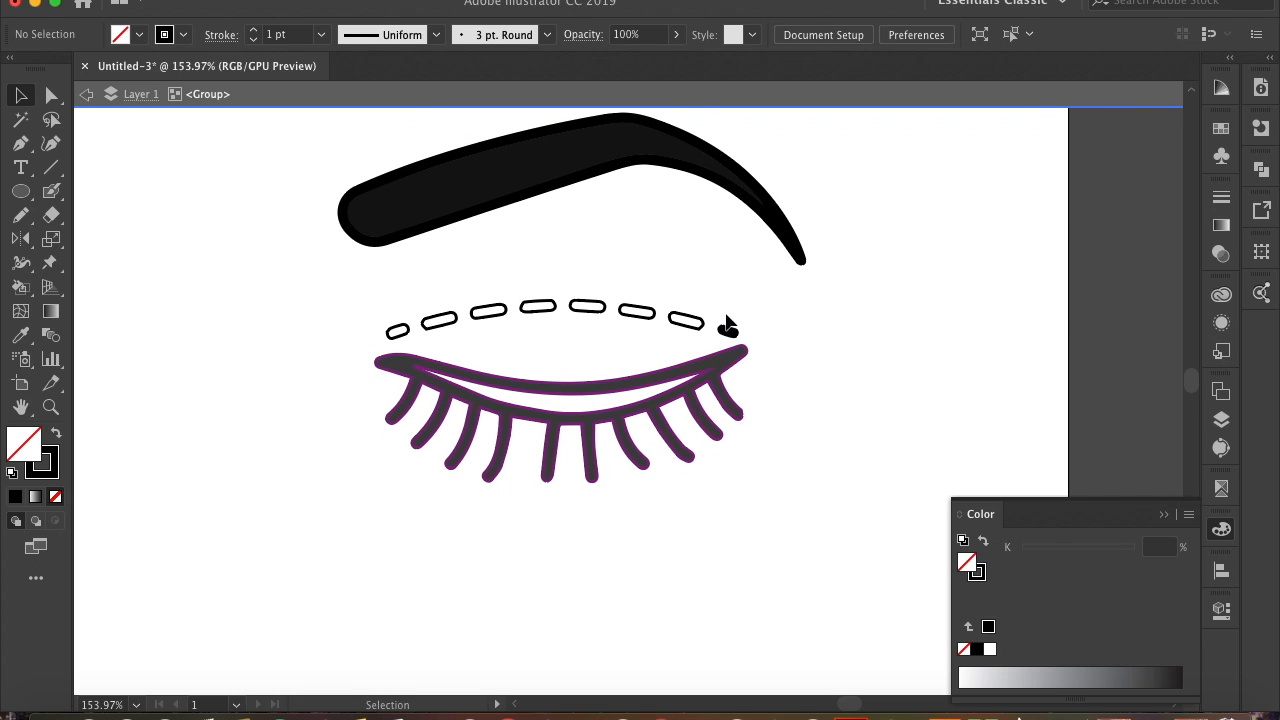
pyautogui.click(728, 330)
pyautogui.click(57, 437)
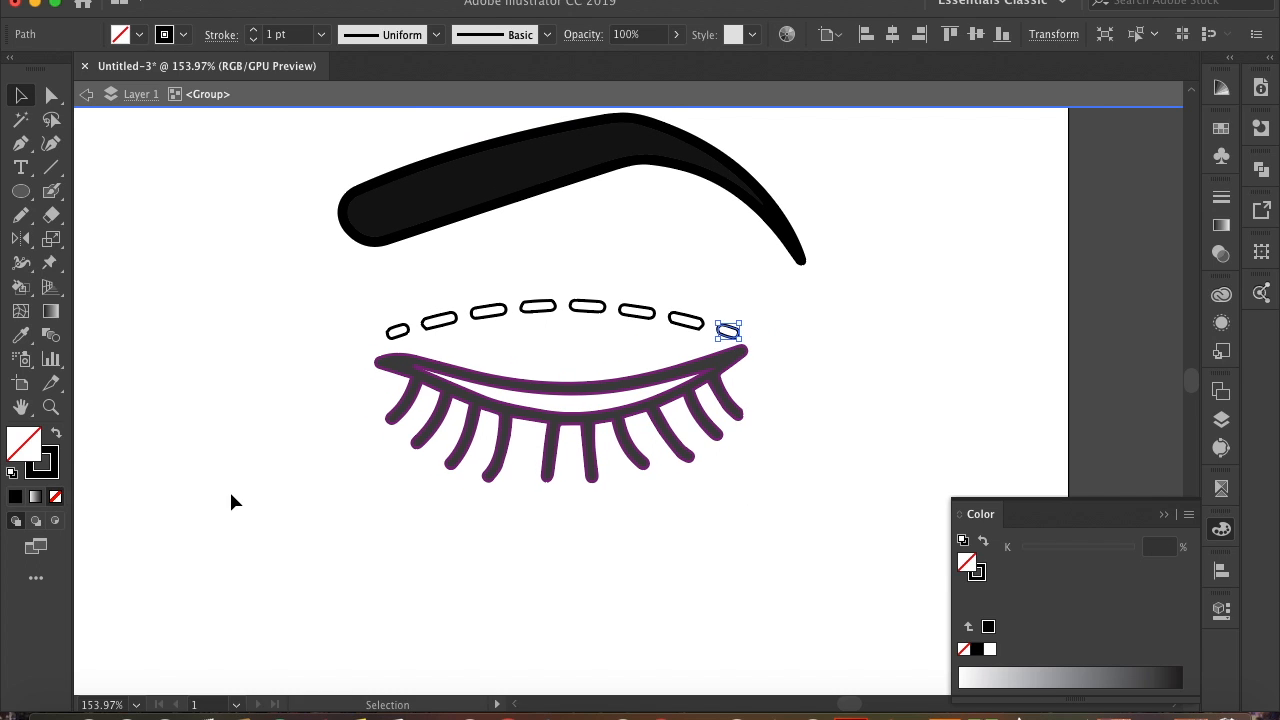
pyautogui.click(229, 489)
pyautogui.press('super+0')
pyautogui.scroll(-3, 205, 628)
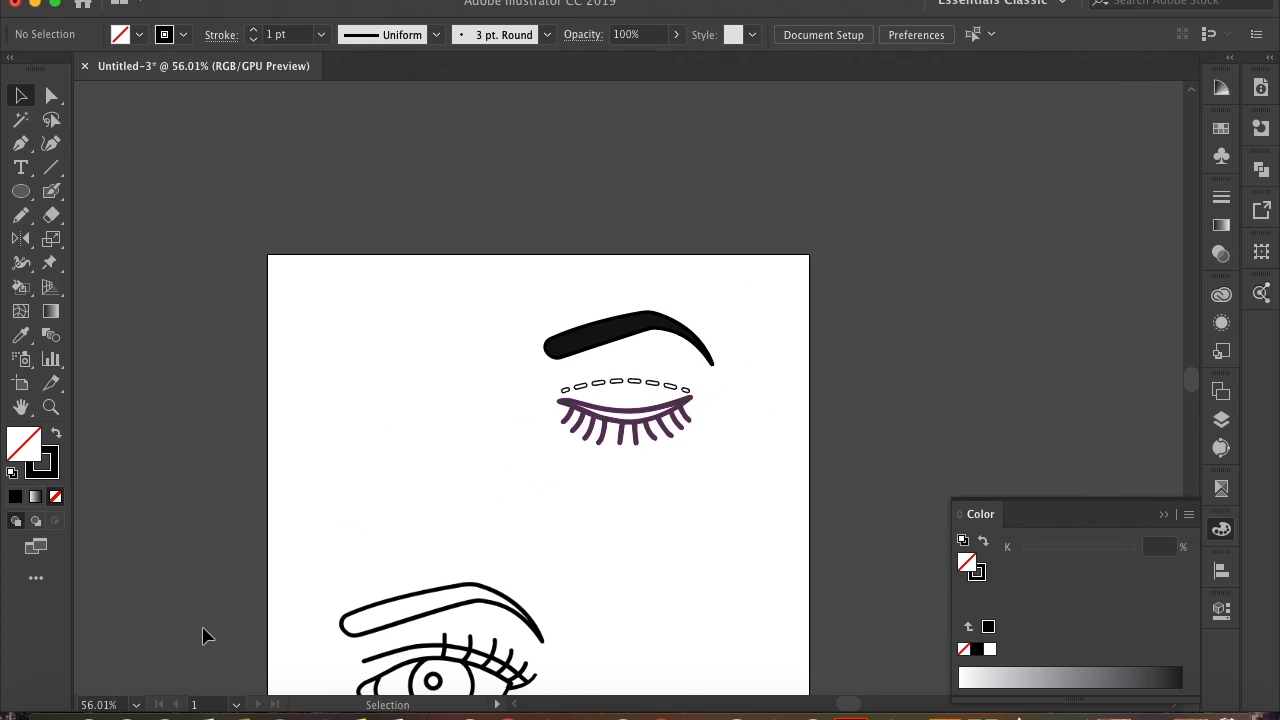
pyautogui.scroll(-5, 587, 551)
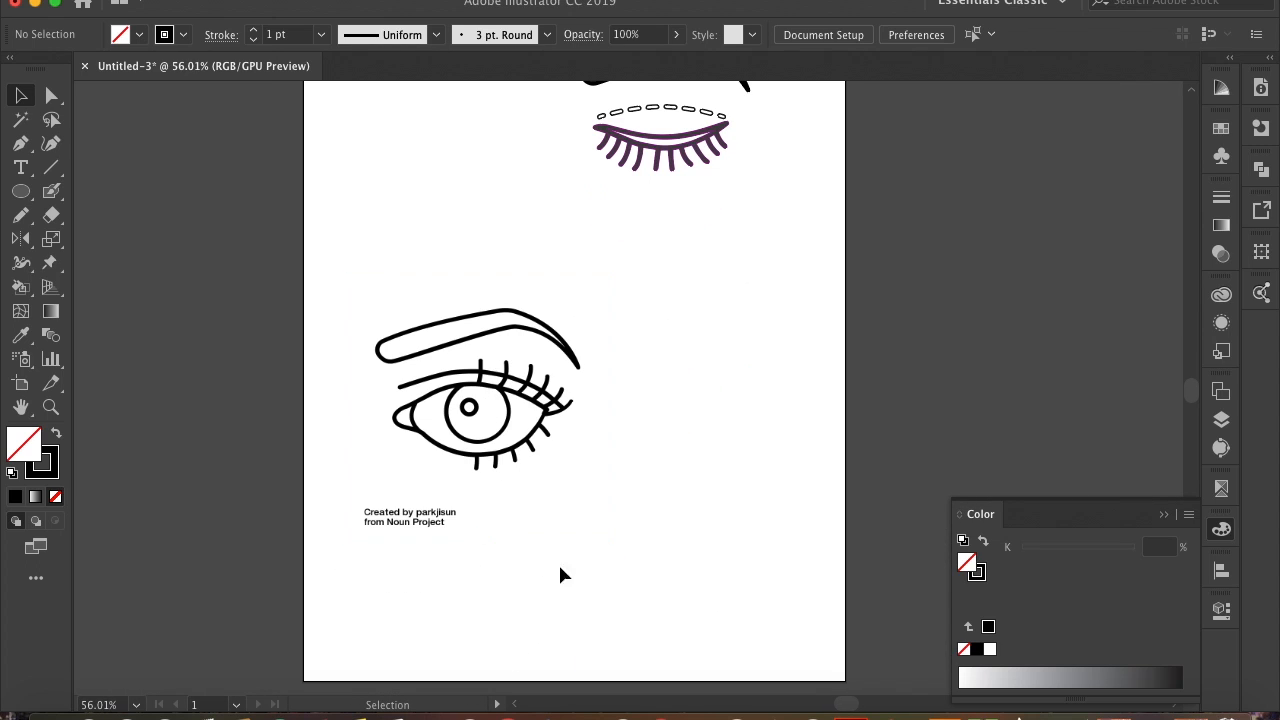
pyautogui.scroll(2, 578, 505)
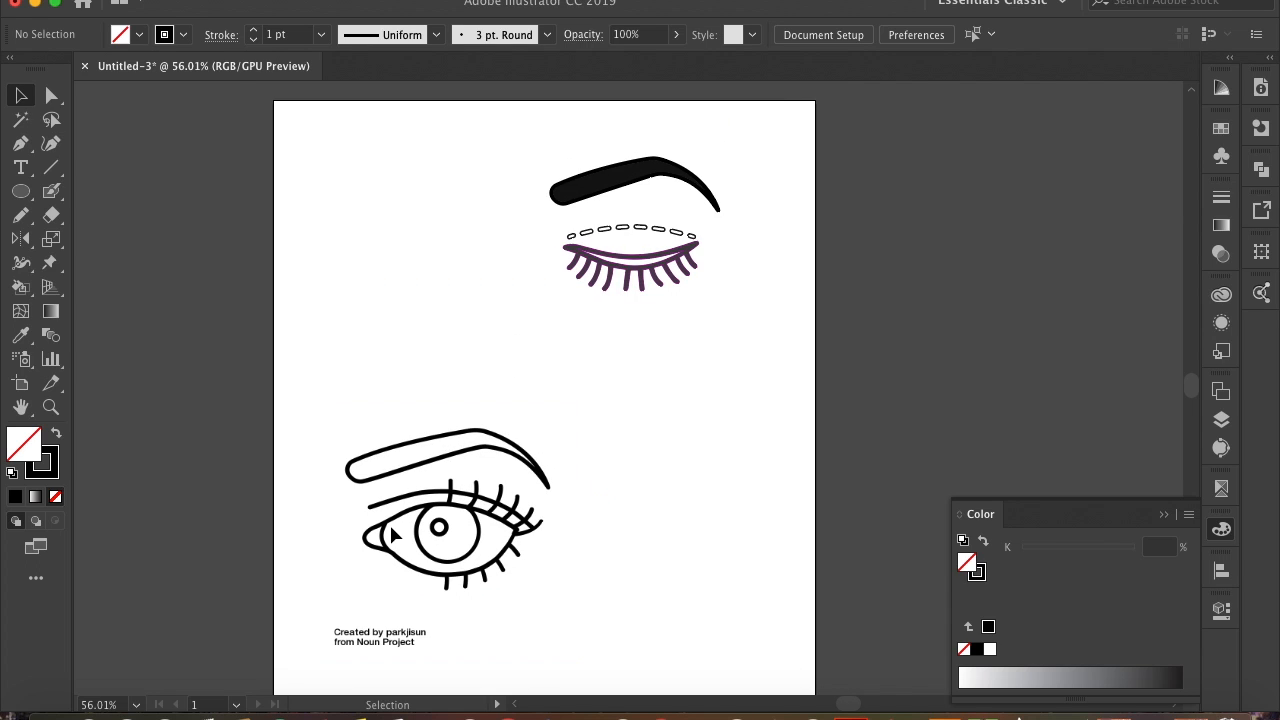
pyautogui.scroll(6, 385, 530)
pyautogui.scroll(-5, 460, 512)
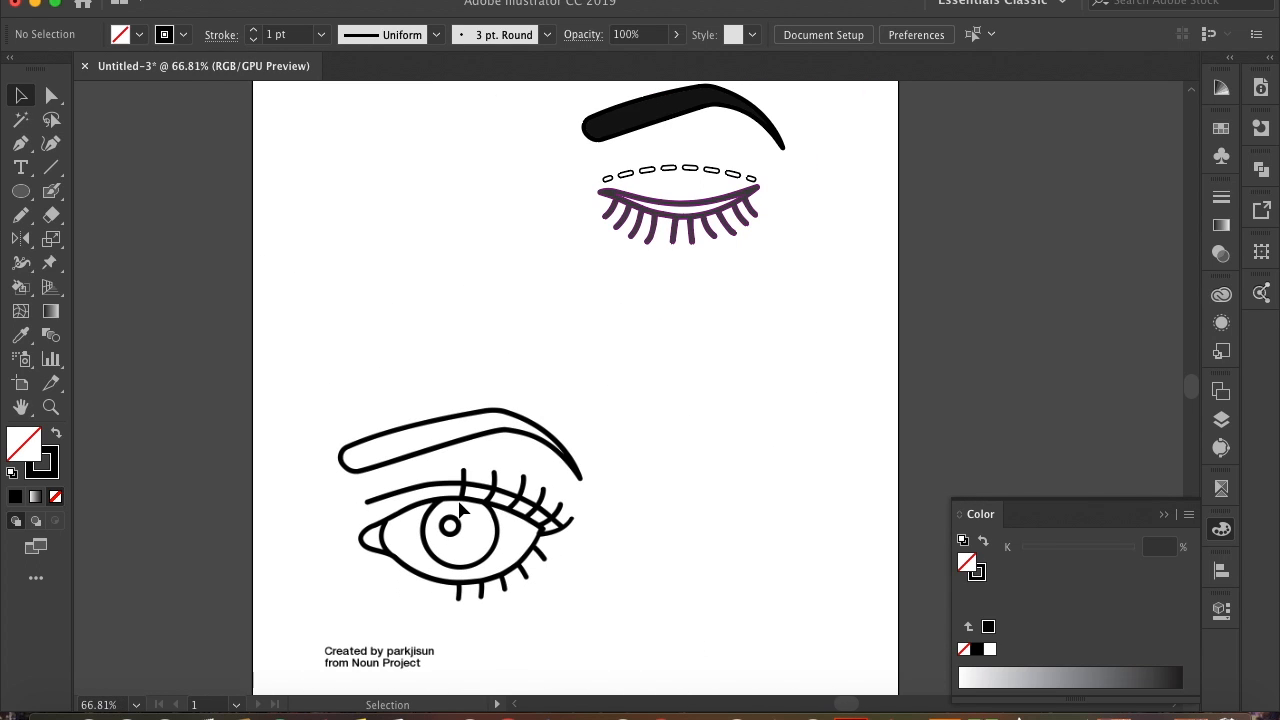
# - Isolate the closed eye's group, select the eyelid-and-lash compound path to check its fill and stroke, and exit isolation
pyautogui.scroll(2, 445, 493)
pyautogui.hscroll(2, 445, 493)
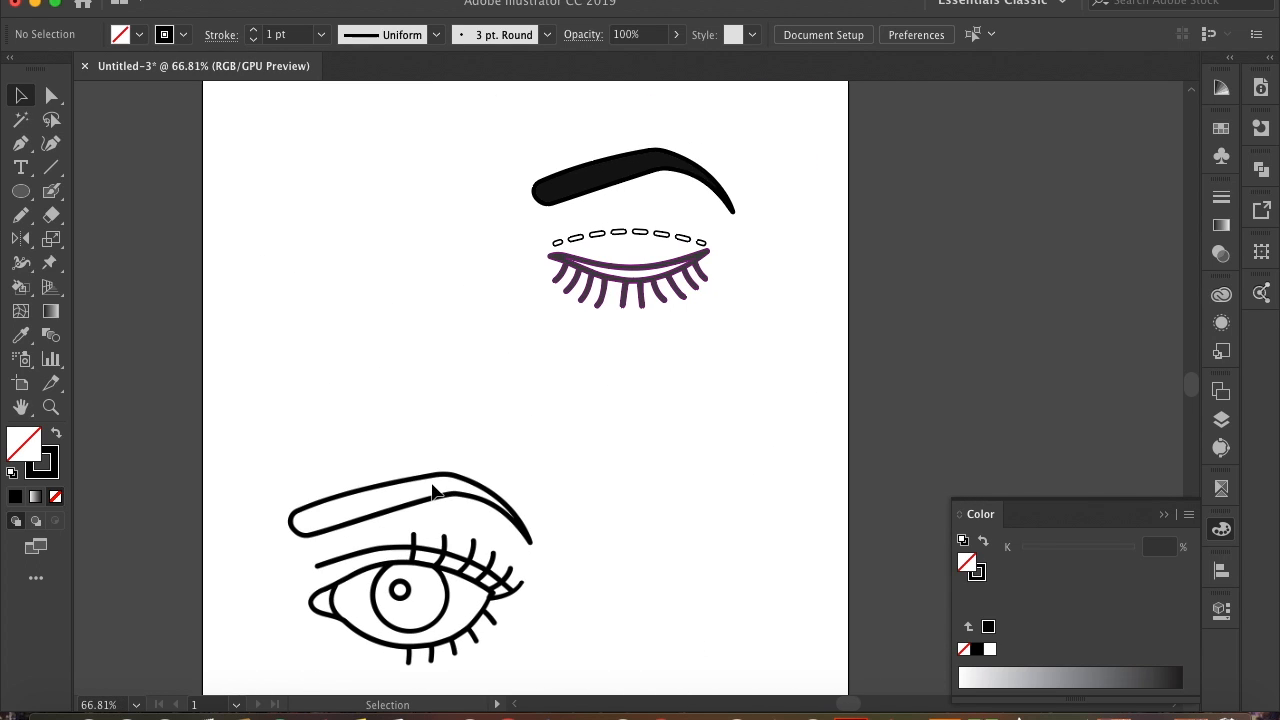
pyautogui.scroll(5, 756, 420)
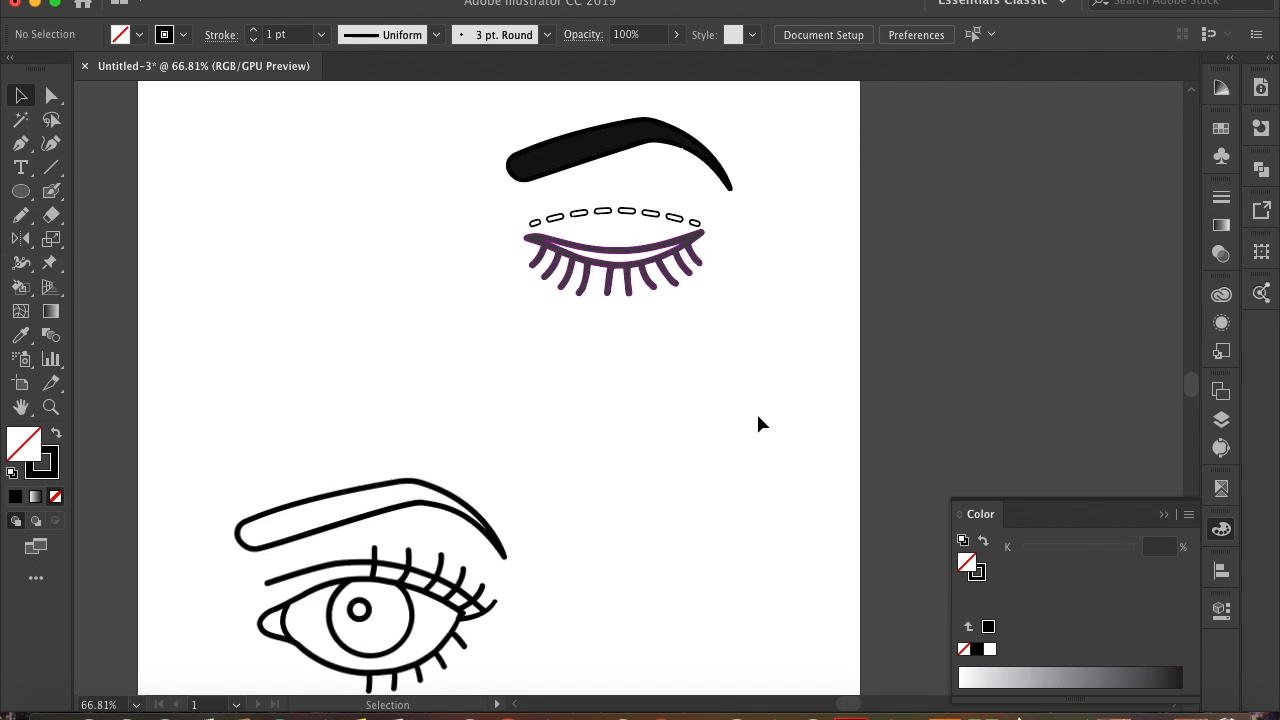
pyautogui.scroll(4, 760, 438)
pyautogui.hscroll(-3, 760, 438)
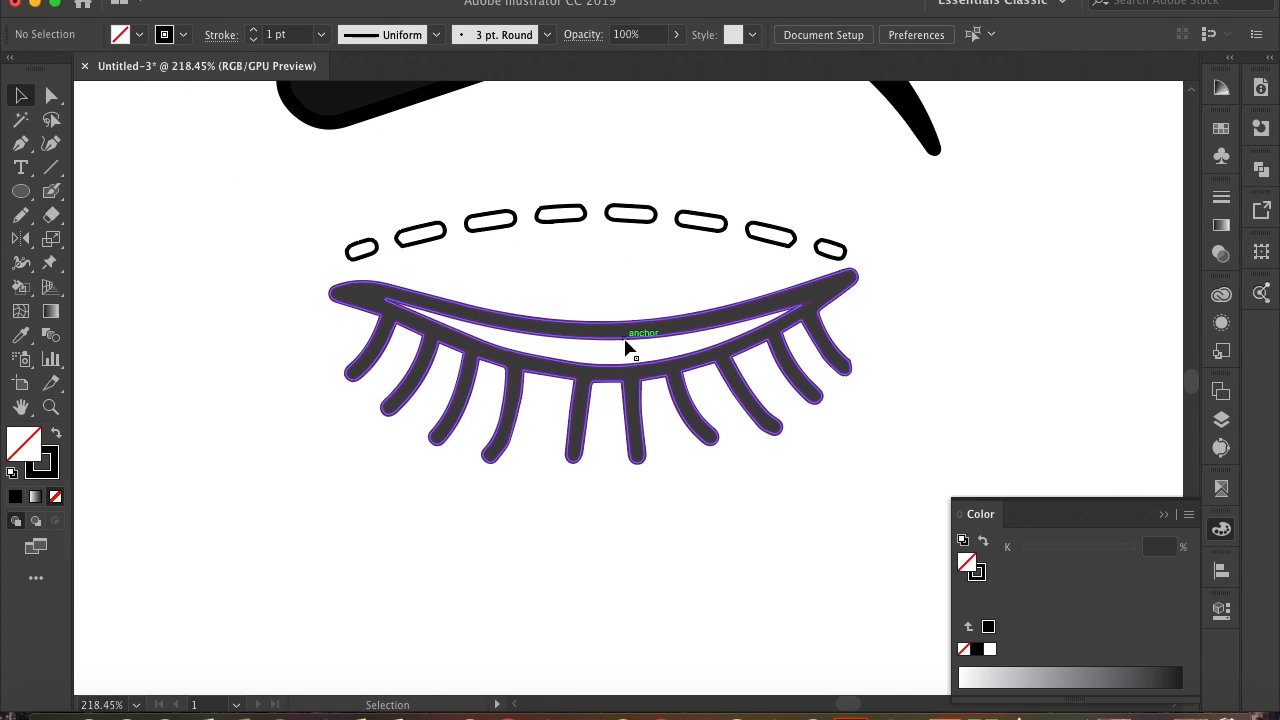
pyautogui.doubleClick(627, 346)
pyautogui.click(627, 346)
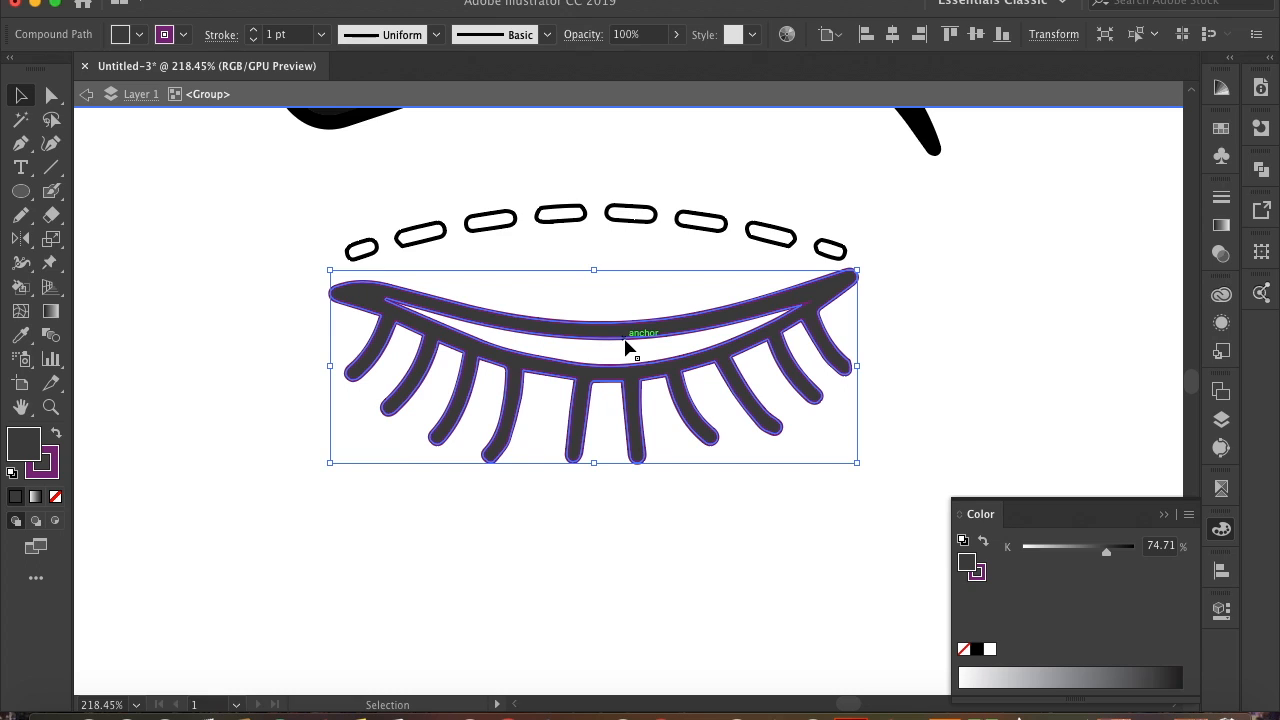
pyautogui.doubleClick(1040, 314)
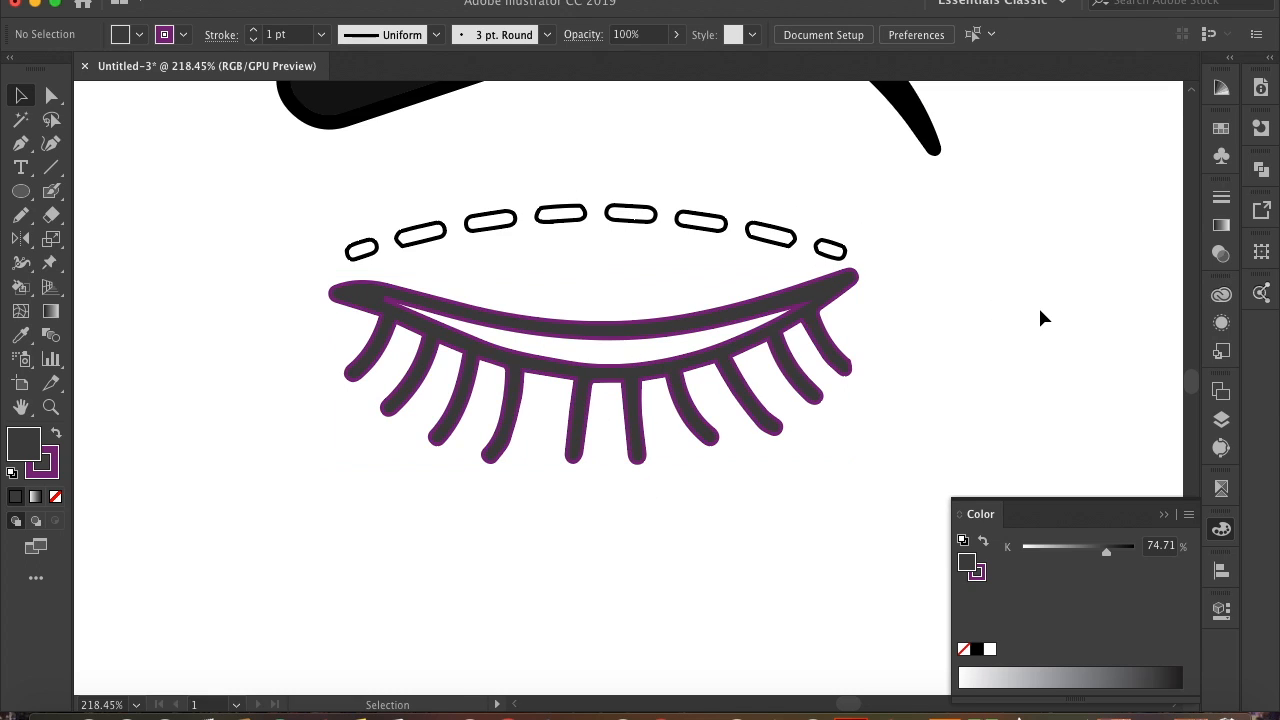
# - Switch to the Painting workspace and bring up the stroke settings
pyautogui.scroll(5, 1040, 317)
pyautogui.scroll(-3, 1040, 317)
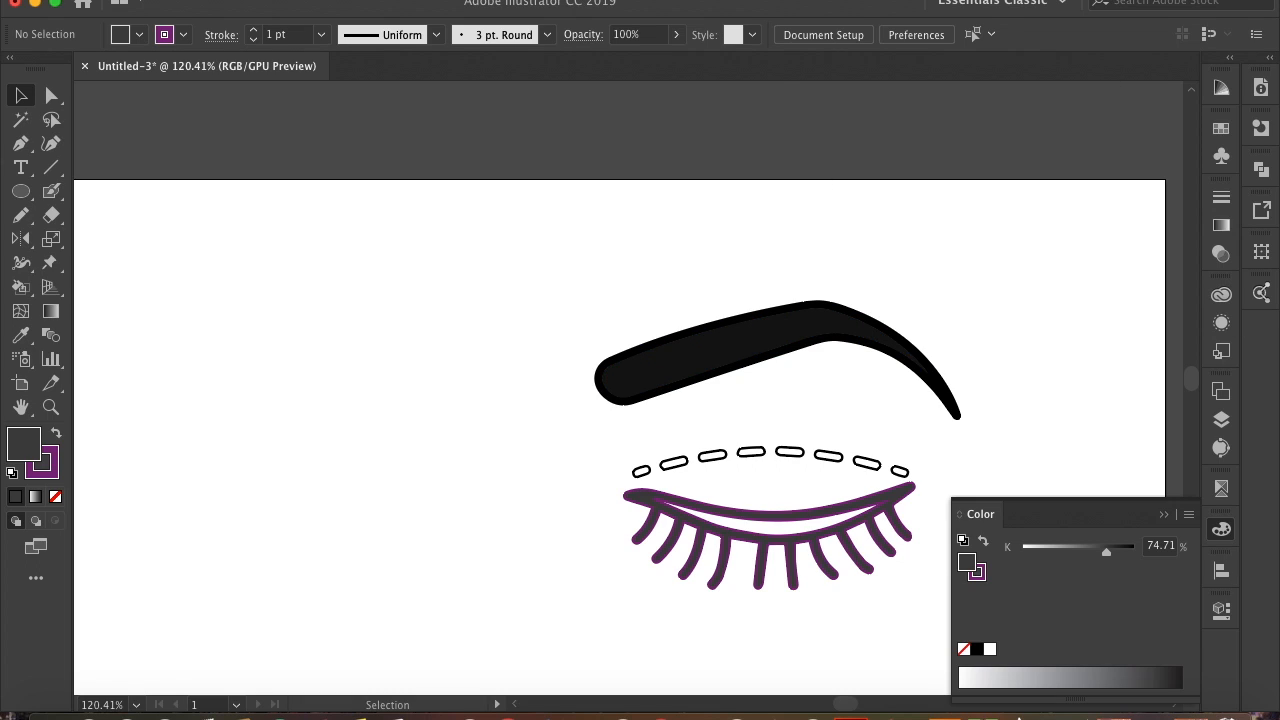
pyautogui.click(1056, 3)
pyautogui.click(1020, 78)
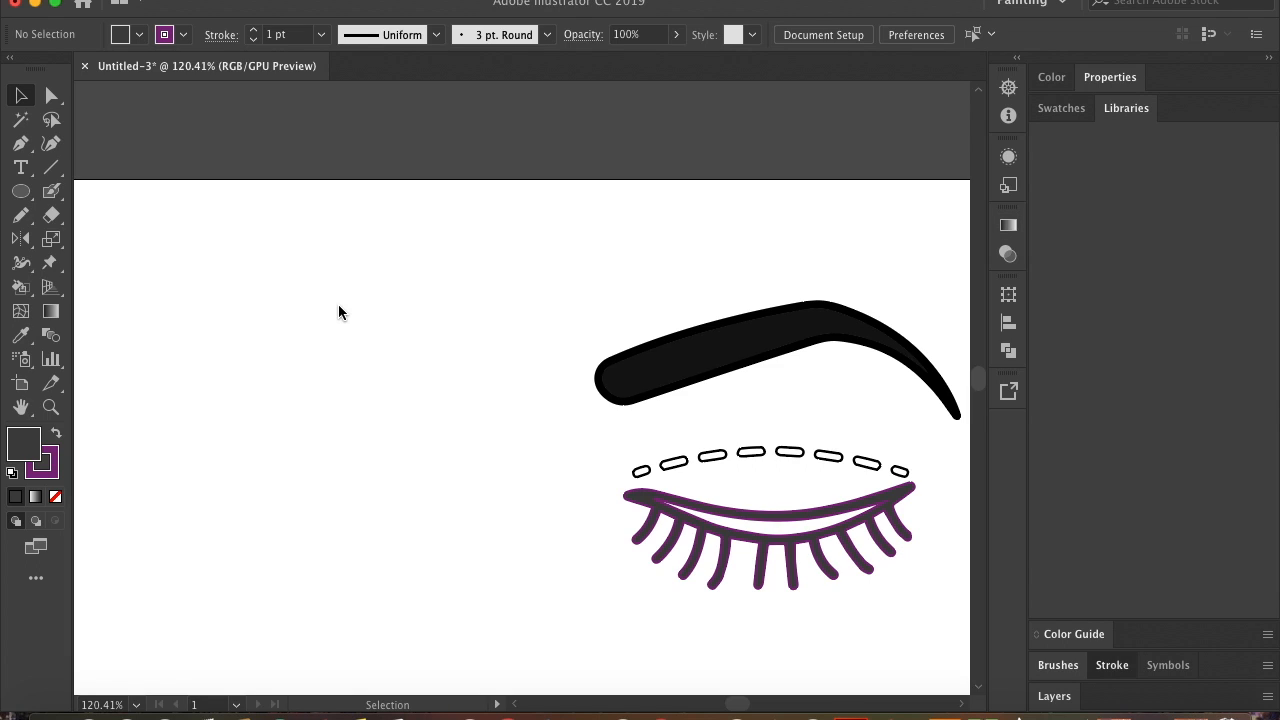
pyautogui.press('super+F10')
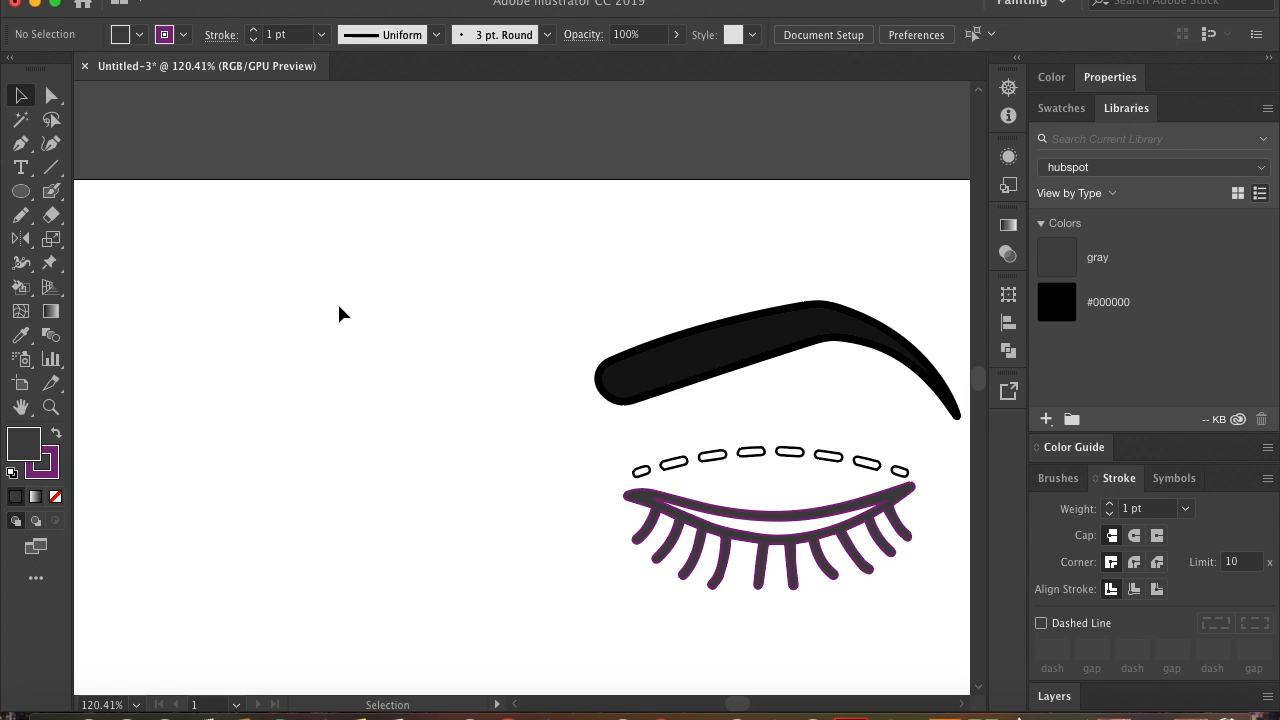
# - Examine the edges and corners of the closed eye's brow, crease dashes and purple-outlined lashes at high magnification
pyautogui.hscroll(3, 339, 315)
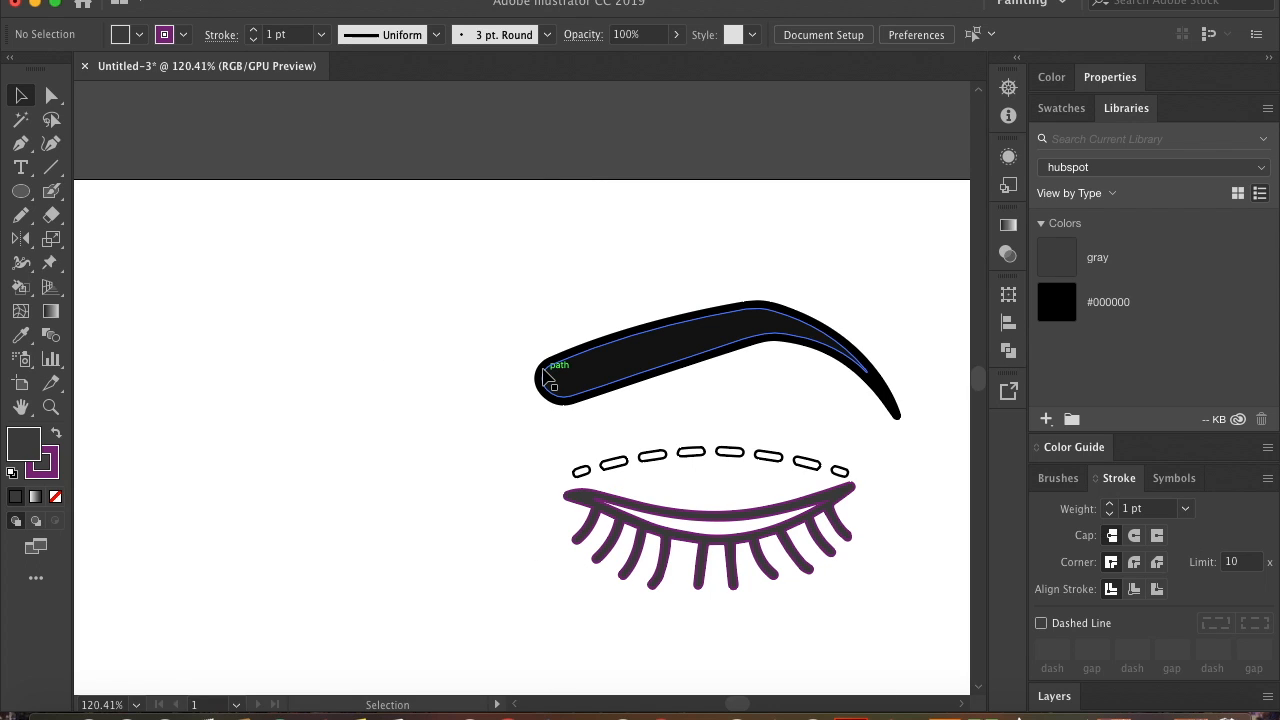
pyautogui.scroll(5, 543, 378)
pyautogui.scroll(-2, 543, 375)
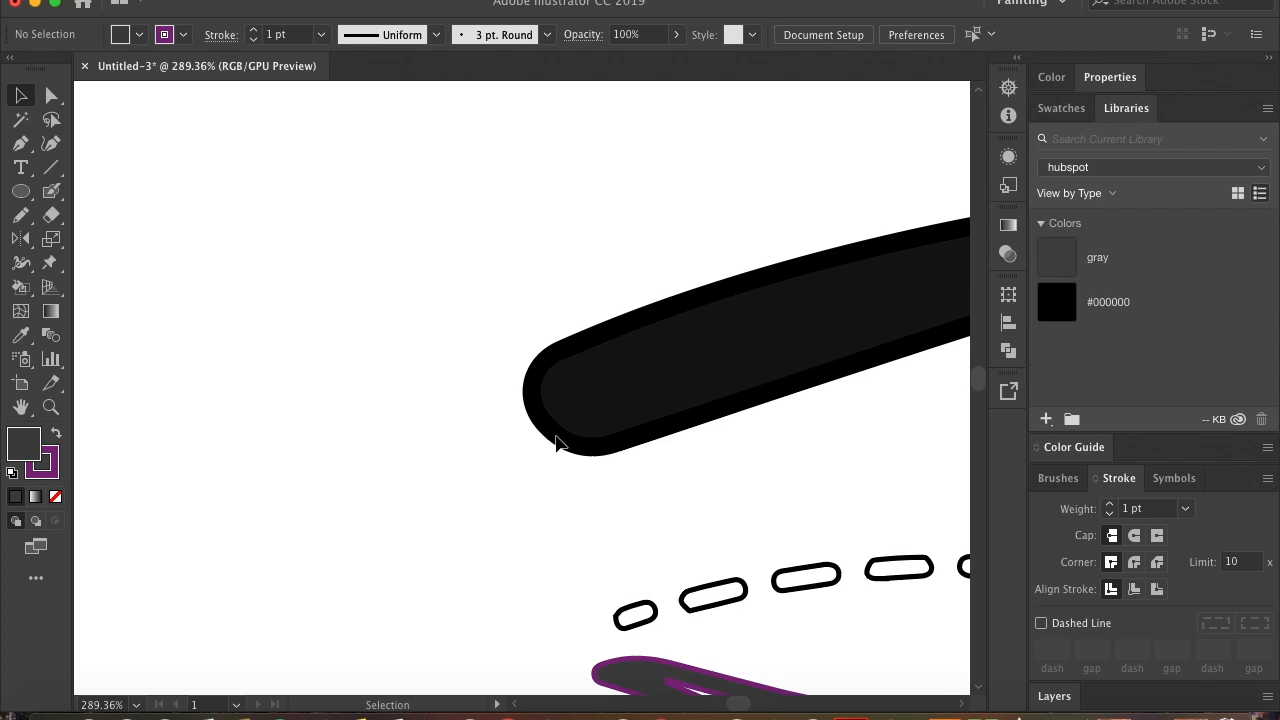
pyautogui.scroll(-3, 557, 443)
pyautogui.hscroll(3, 557, 443)
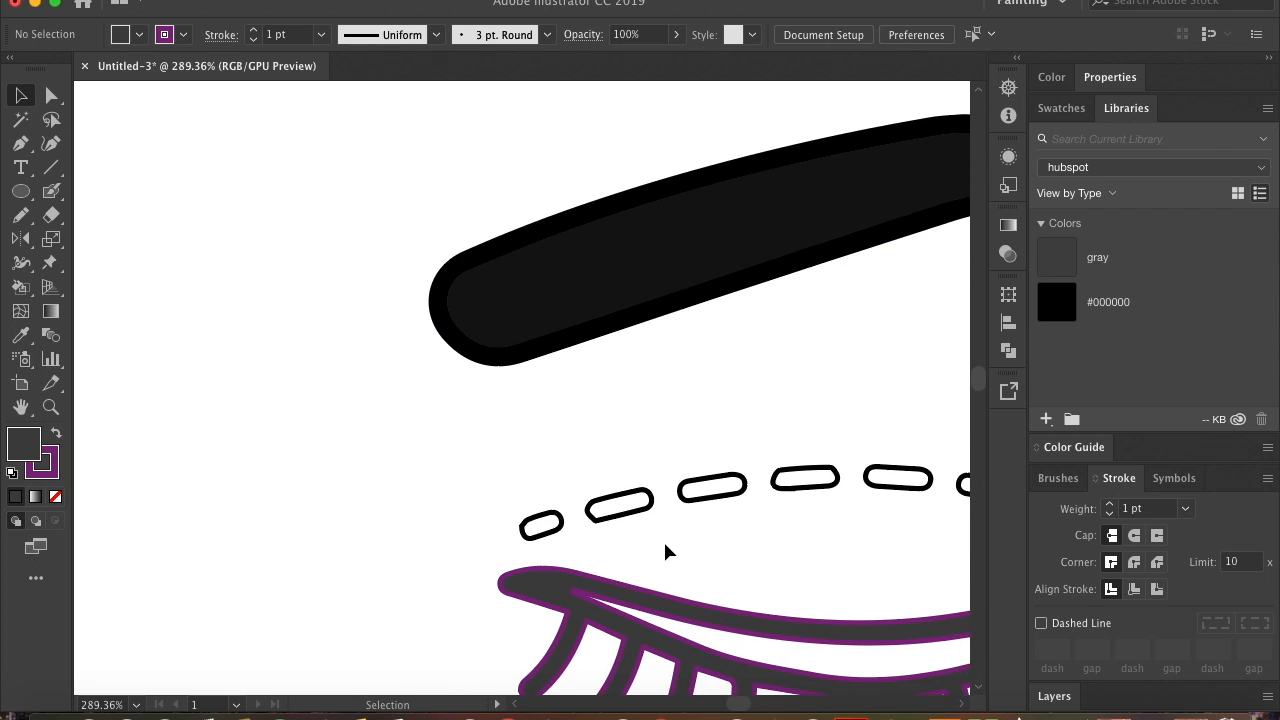
pyautogui.scroll(-4, 666, 551)
pyautogui.scroll(6, 528, 528)
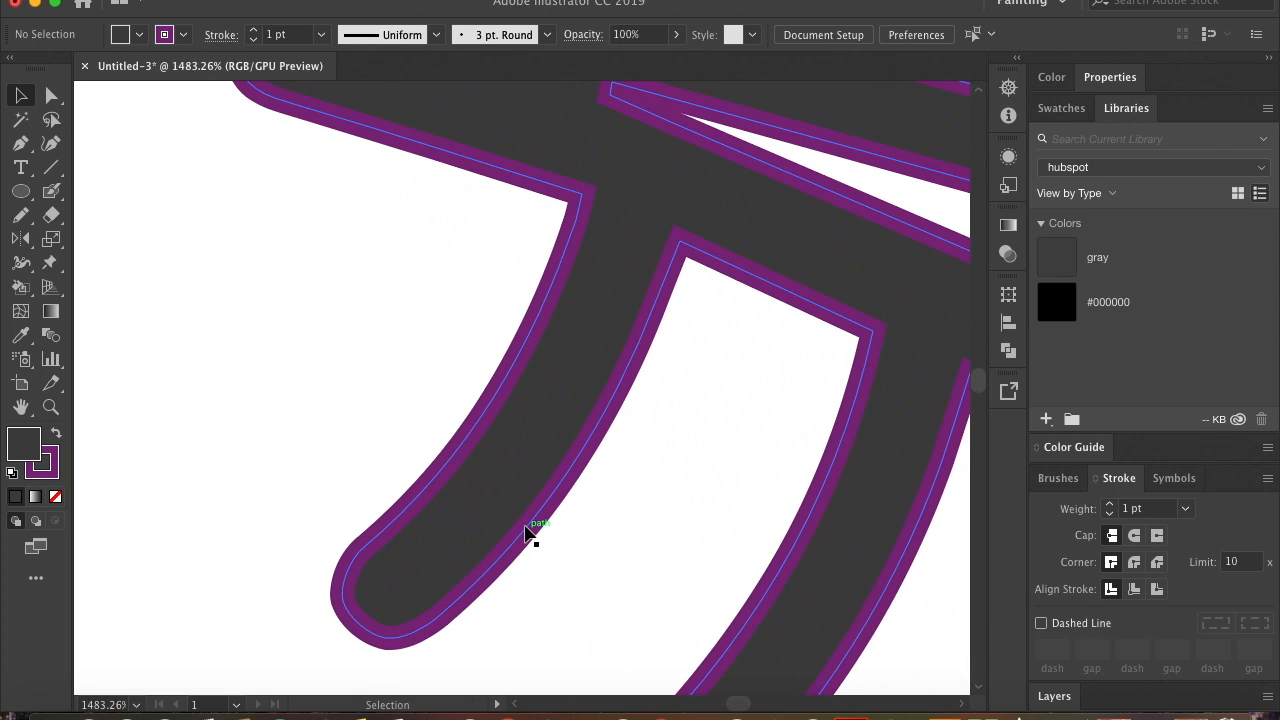
pyautogui.scroll(5, 571, 263)
pyautogui.scroll(3, 677, 231)
pyautogui.hscroll(-2, 791, 163)
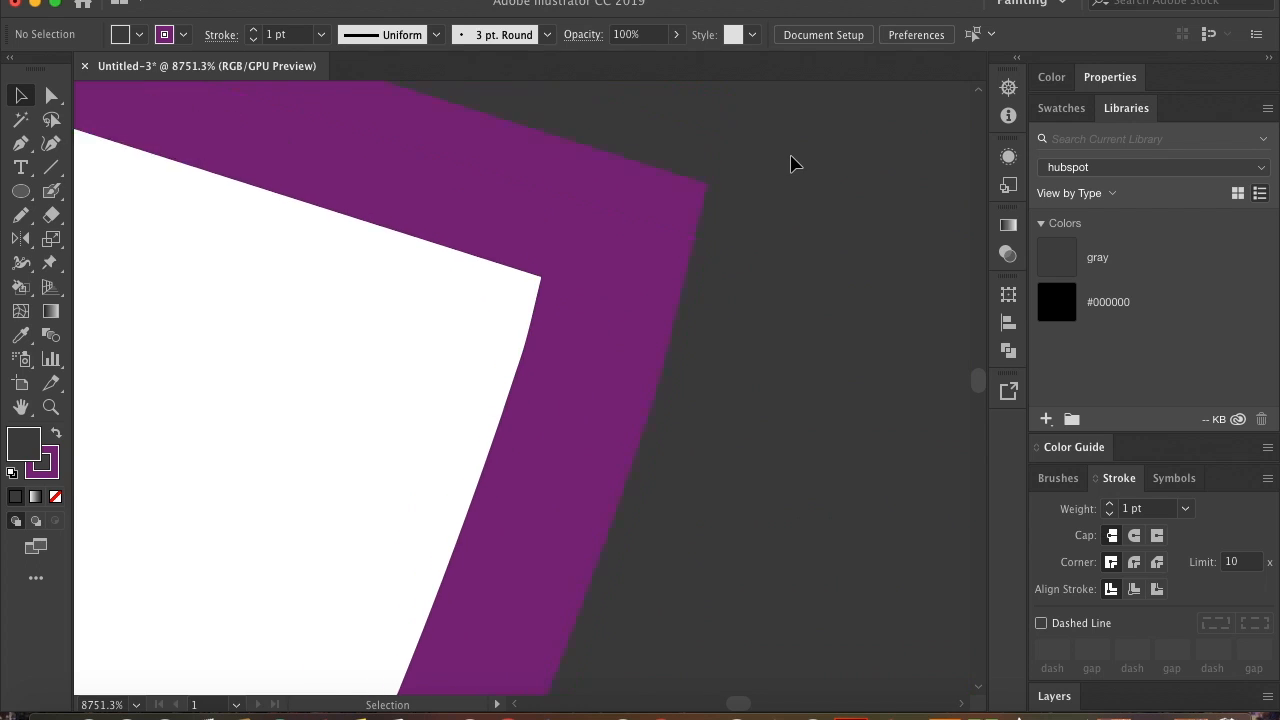
pyautogui.scroll(1, 749, 243)
pyautogui.scroll(2, 750, 243)
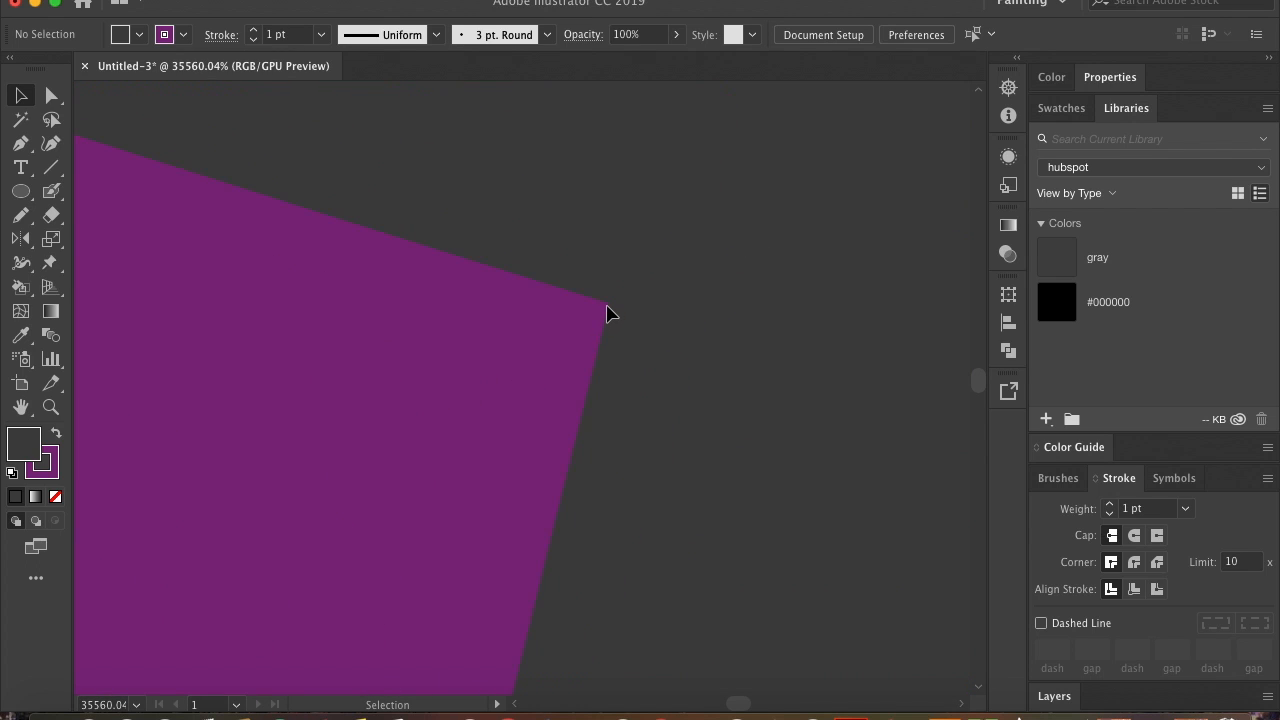
pyautogui.scroll(-6, 828, 352)
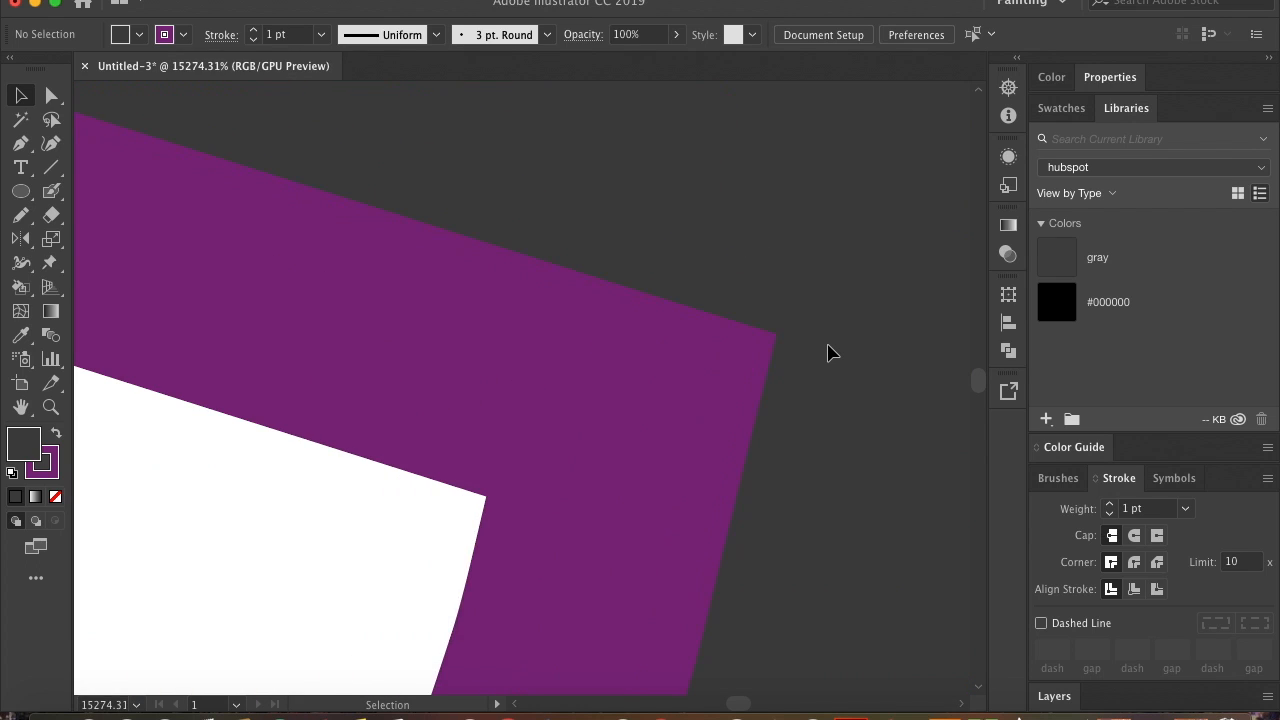
pyautogui.scroll(-6, 828, 352)
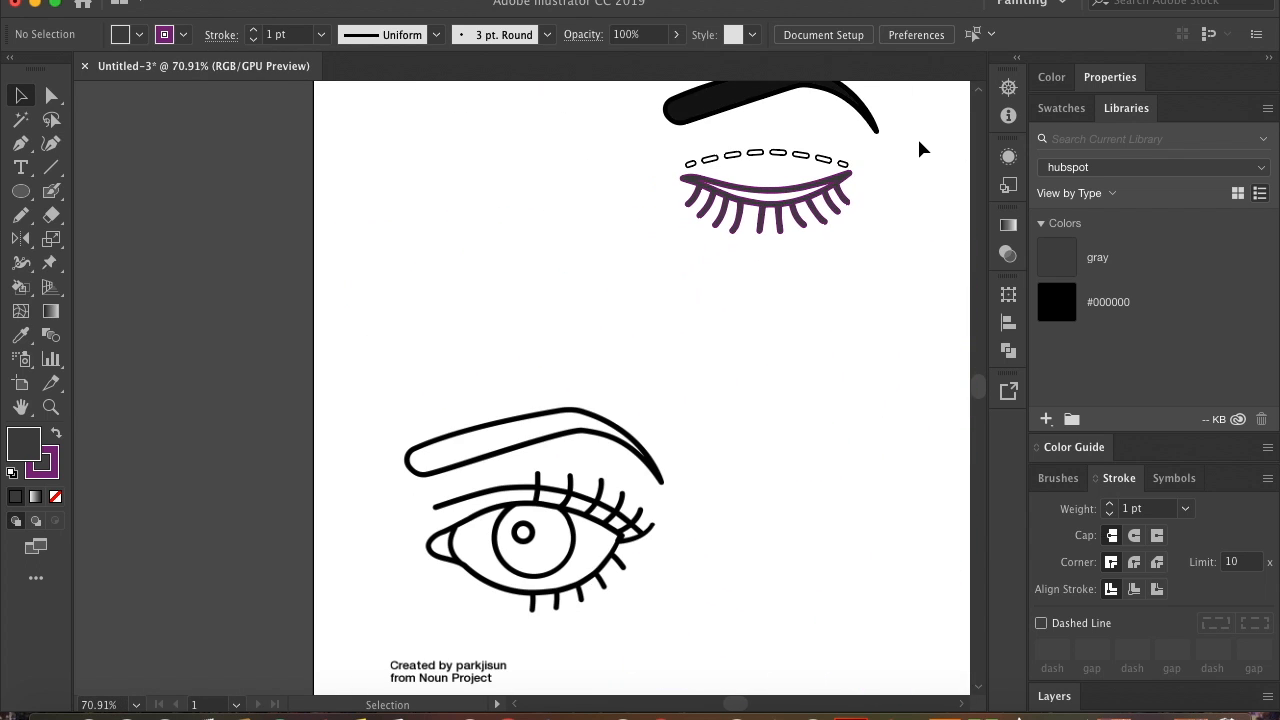
pyautogui.scroll(2, 680, 243)
pyautogui.scroll(5, 678, 243)
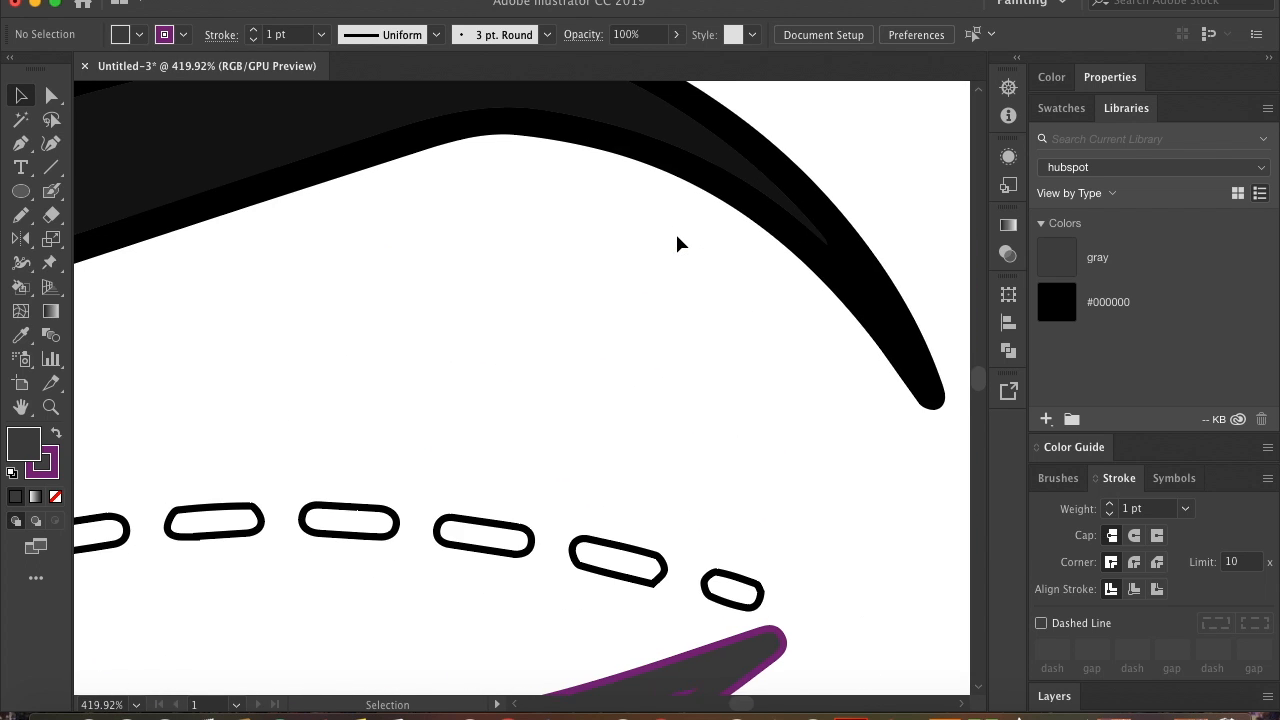
pyautogui.scroll(-2, 678, 243)
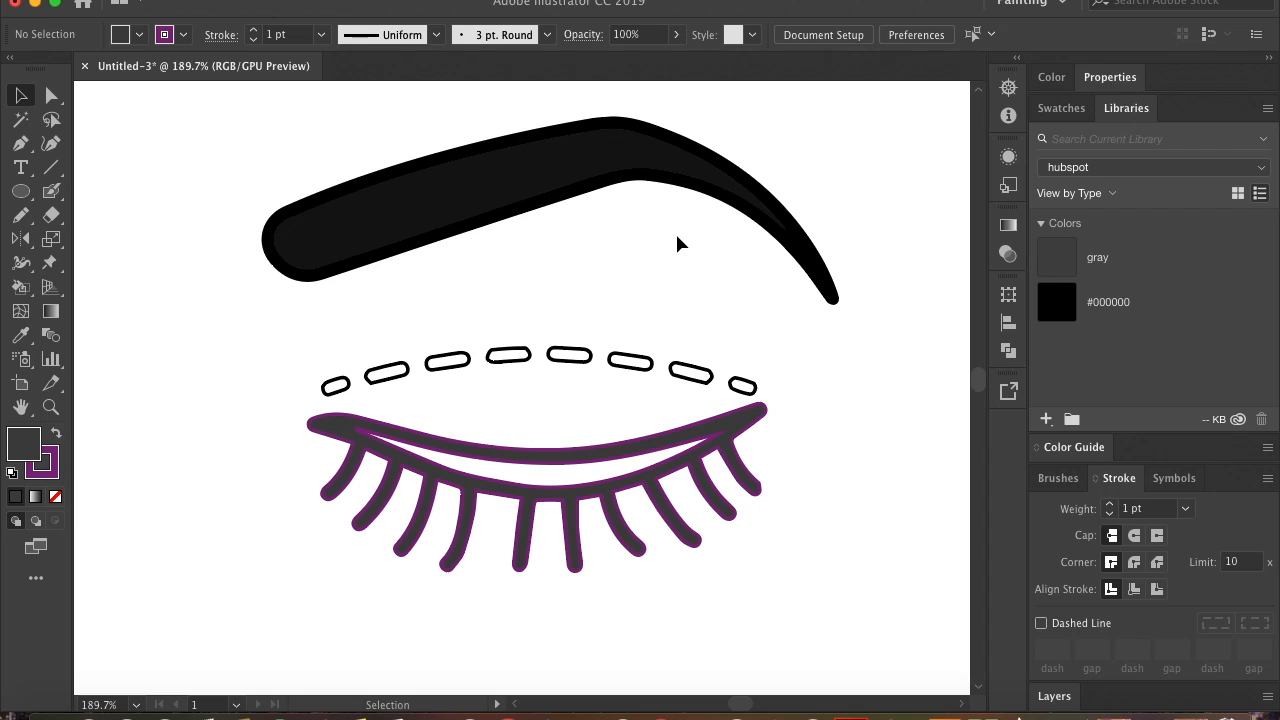